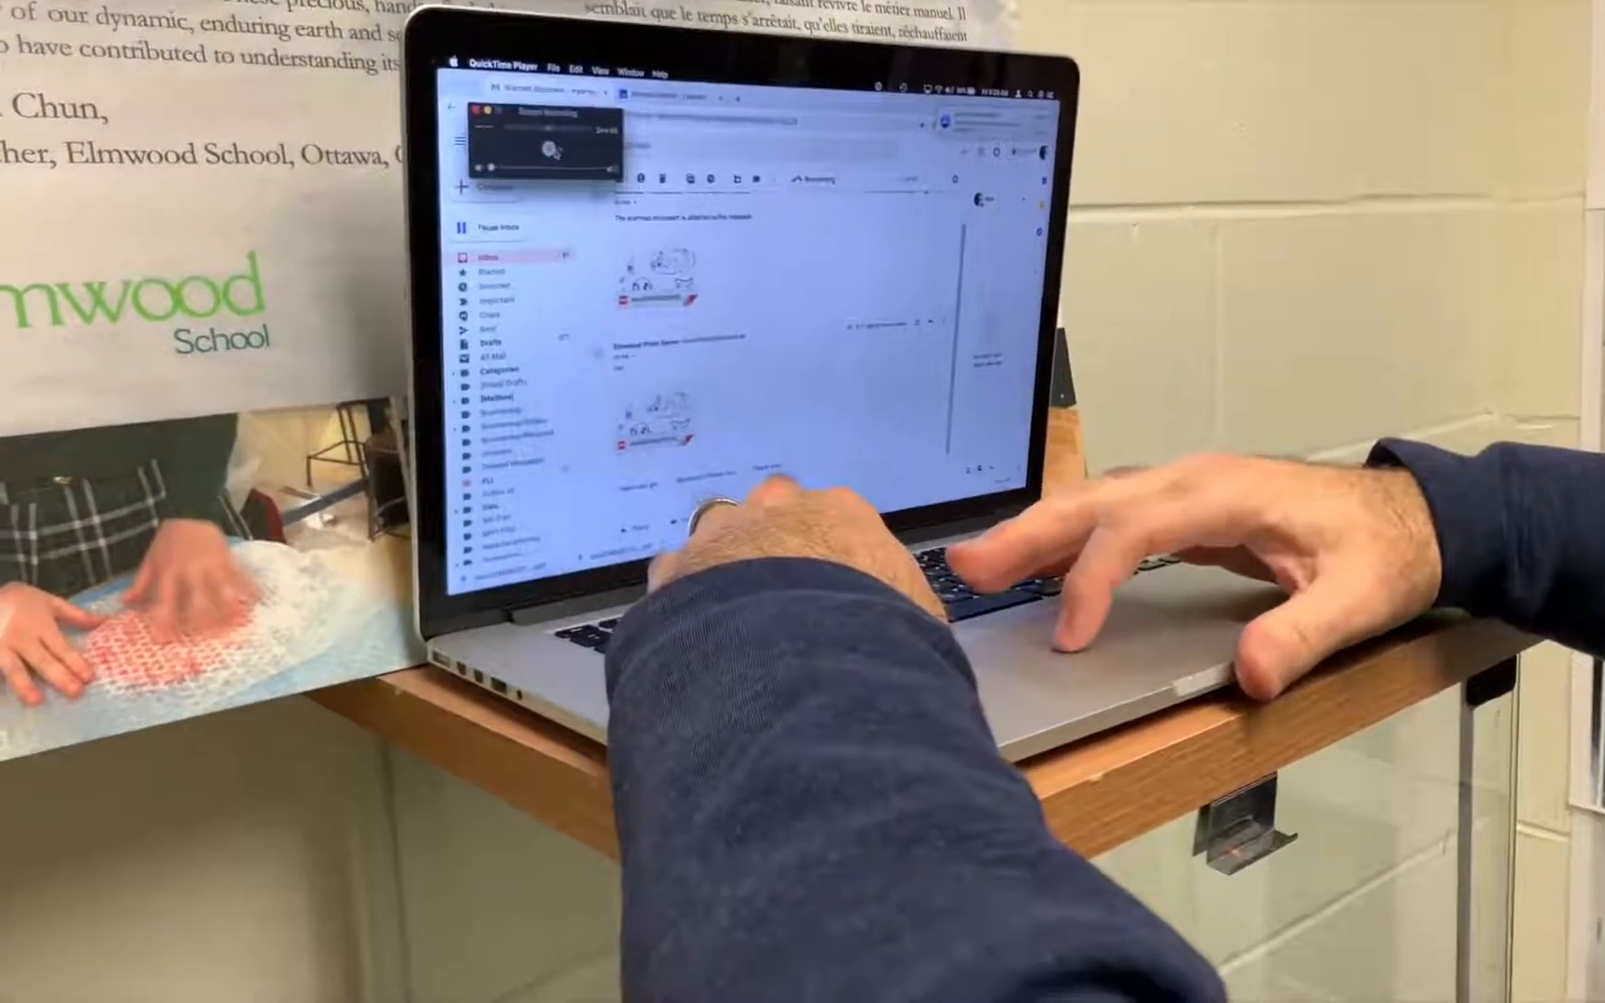
{"action": "left_click", "coordinate": [570, 143]}
{"action": "left_click", "coordinate": [557, 139]}
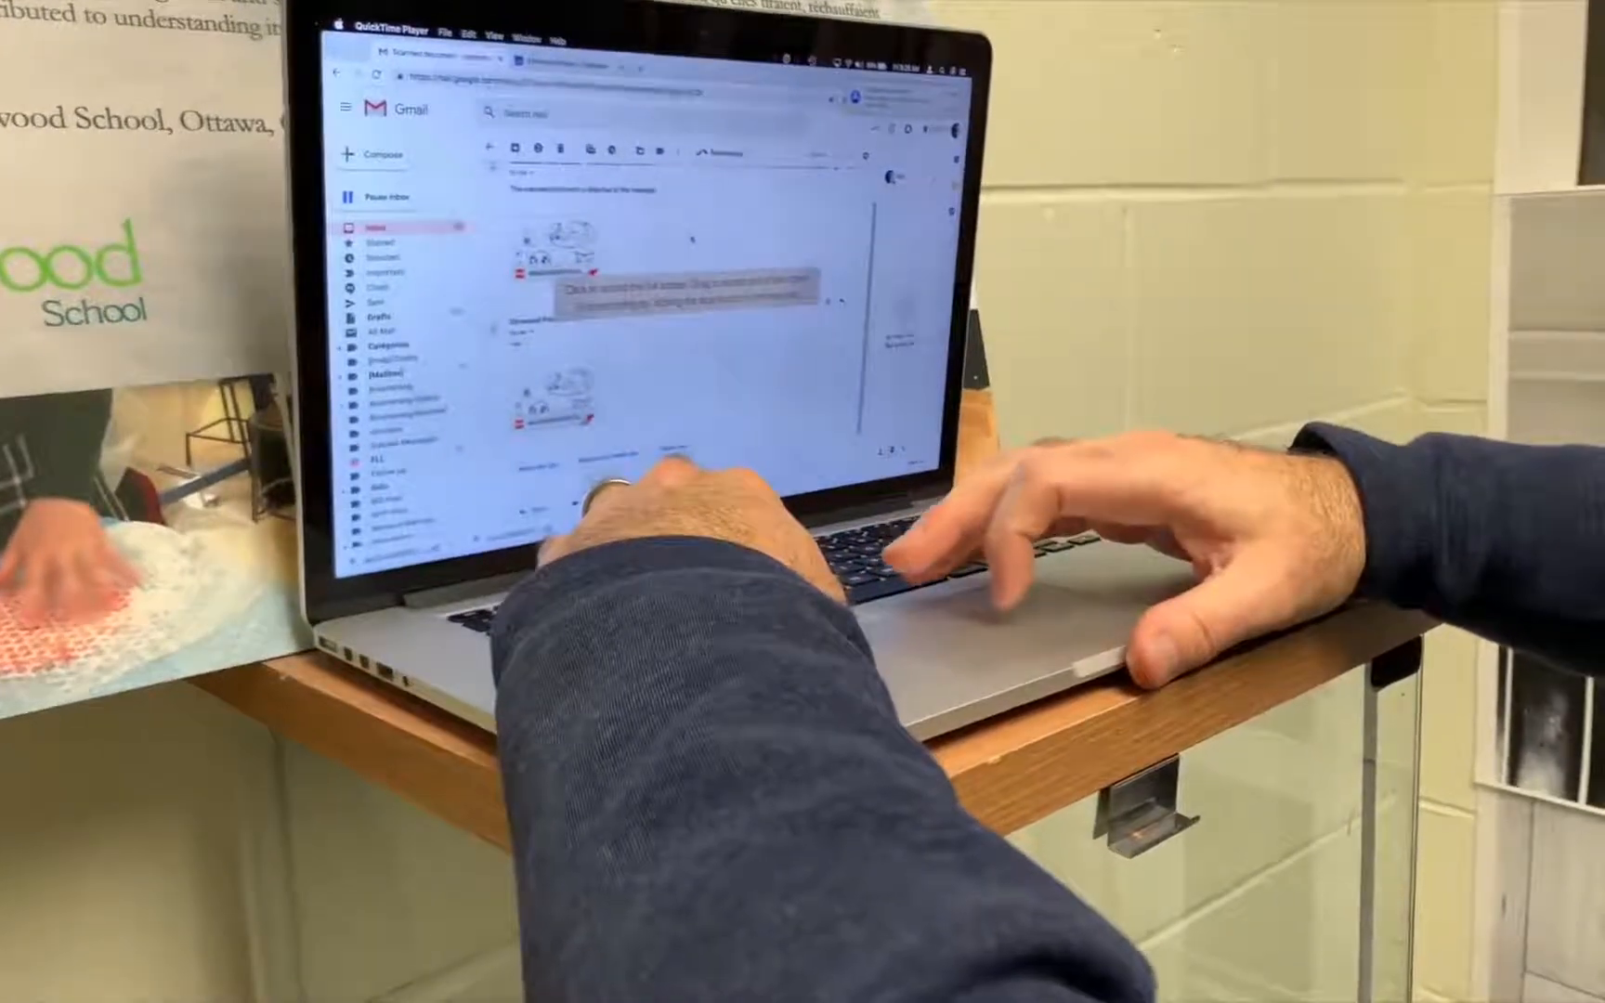
{"action": "left_click", "coordinate": [692, 240]}
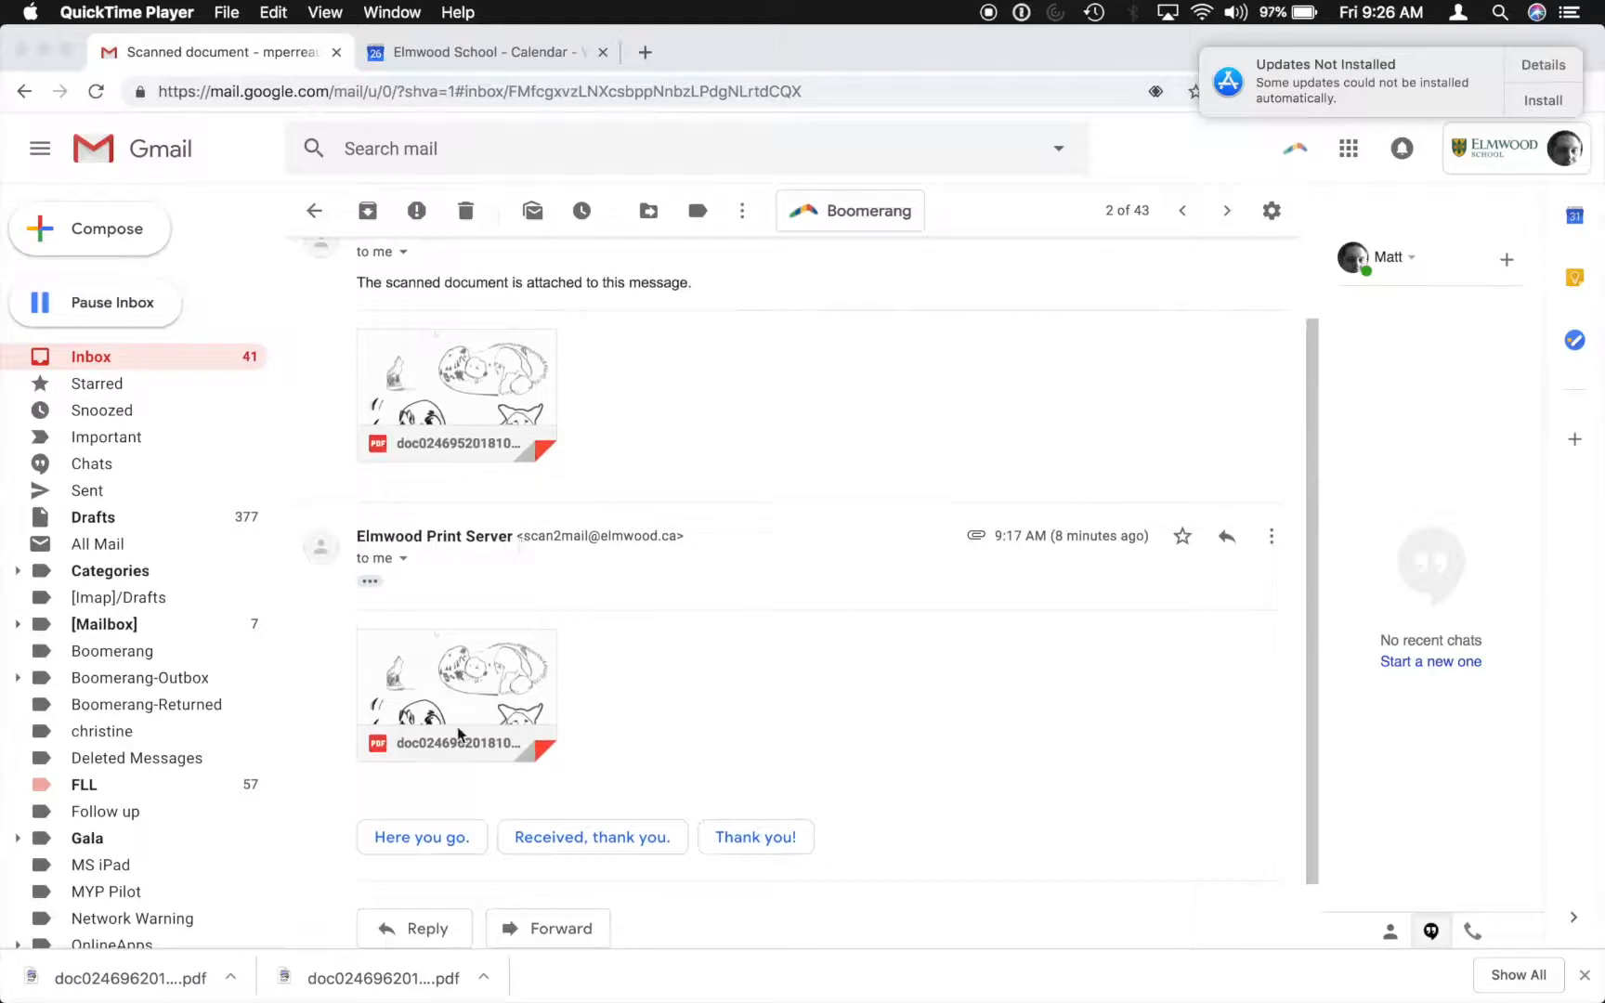
Download the scanned PDF attached to the 9:17 AM message from Elmwood Print Server.
{"action": "left_click", "coordinate": [757, 680]}
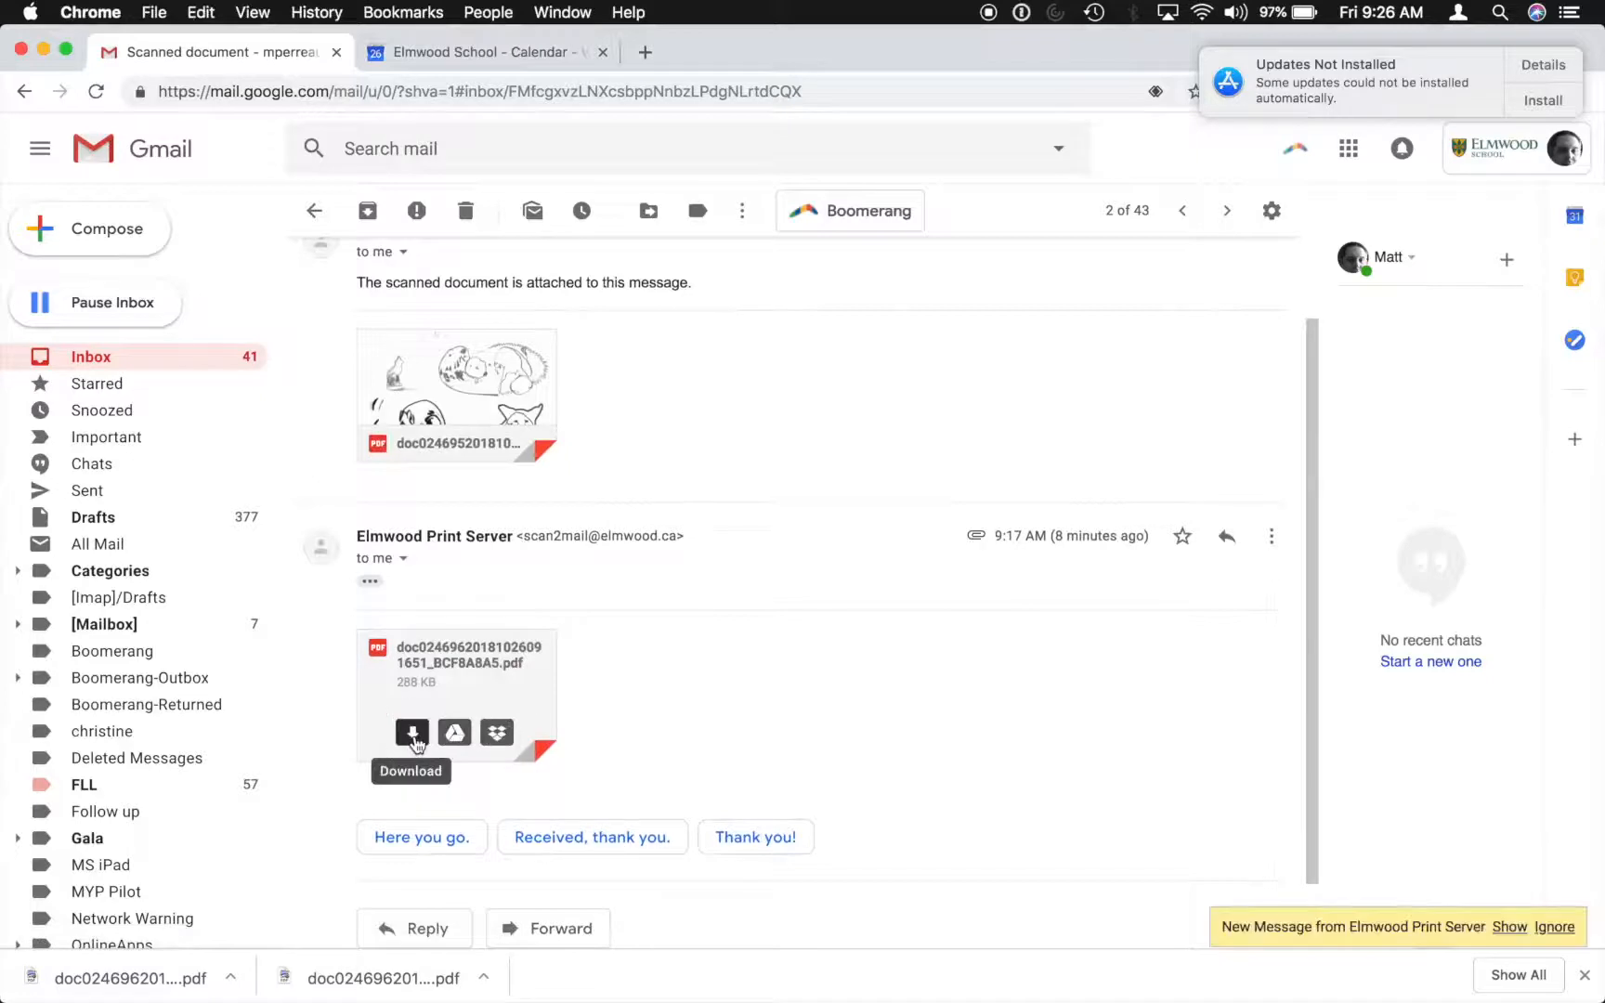
{"action": "left_click", "coordinate": [413, 736]}
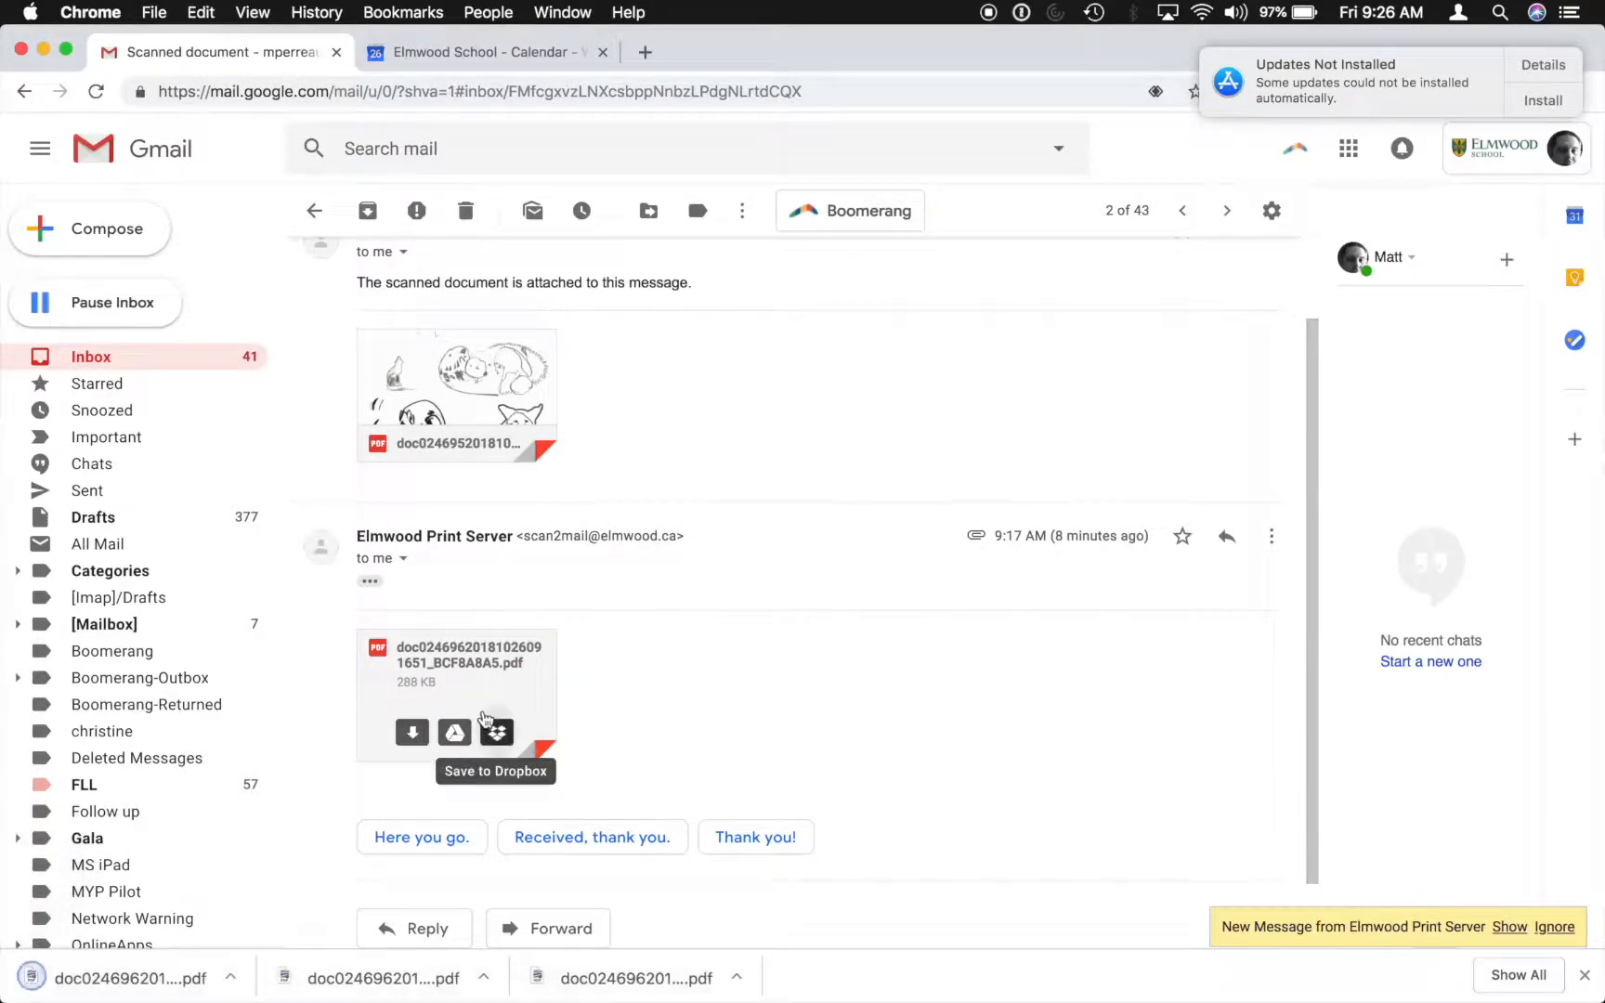
Switch to Adobe Photoshop CS6 and close the scan that is already open there.
{"action": "key", "text": "F4"}
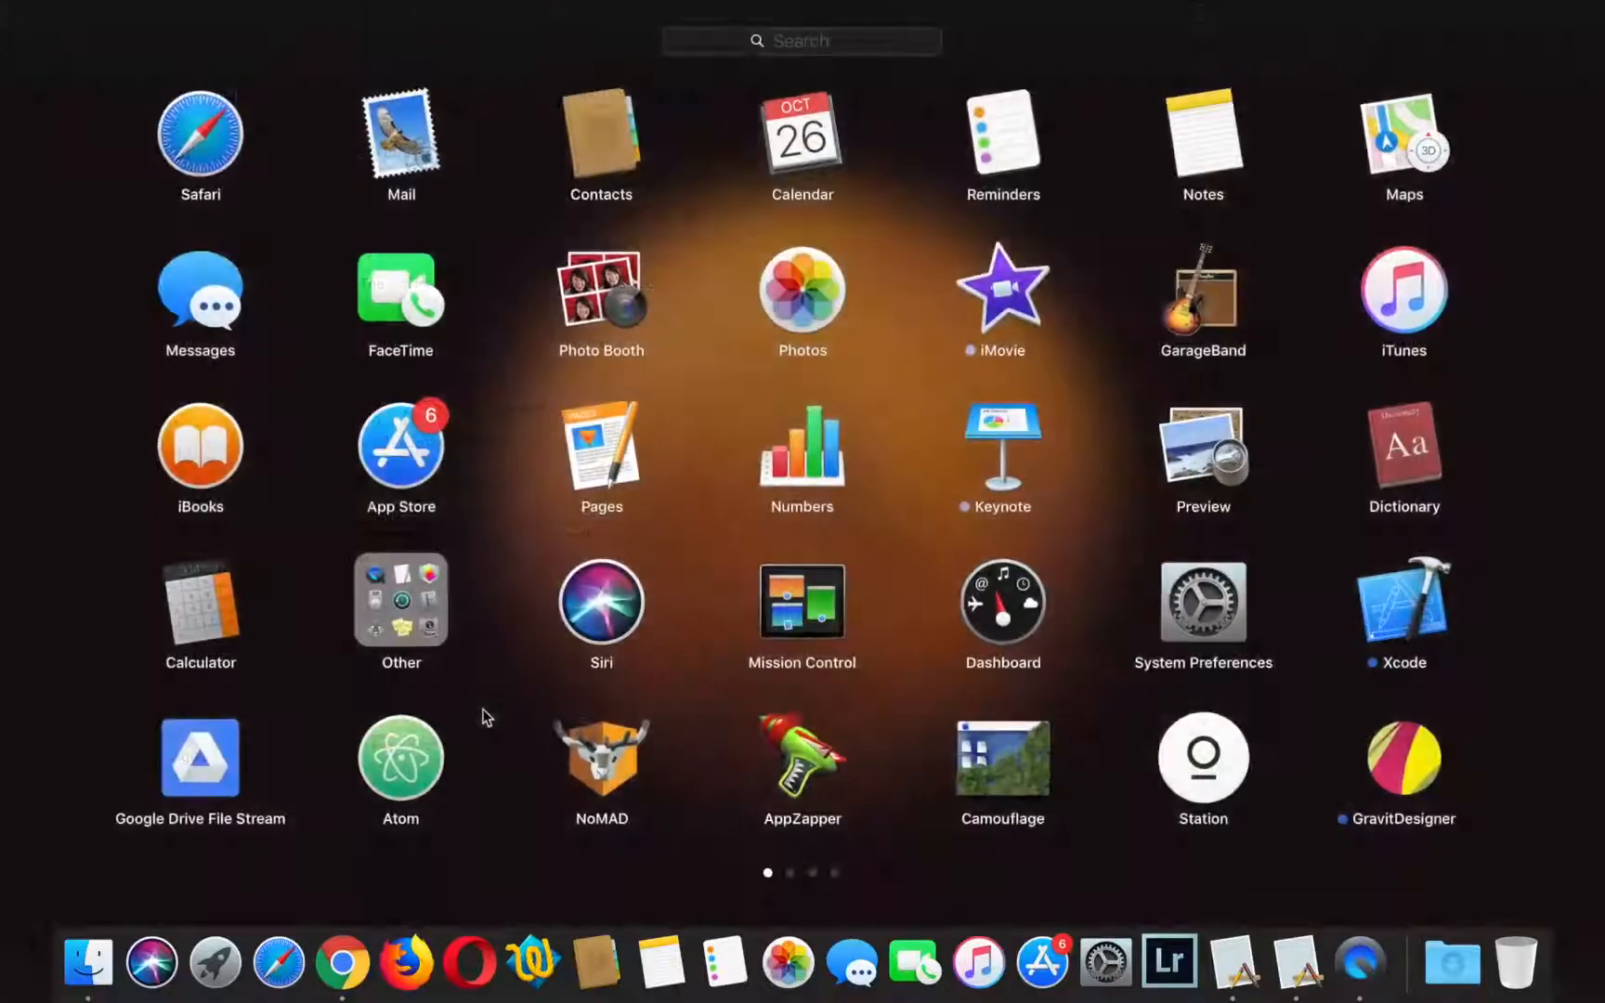
{"action": "type", "text": "pho"}
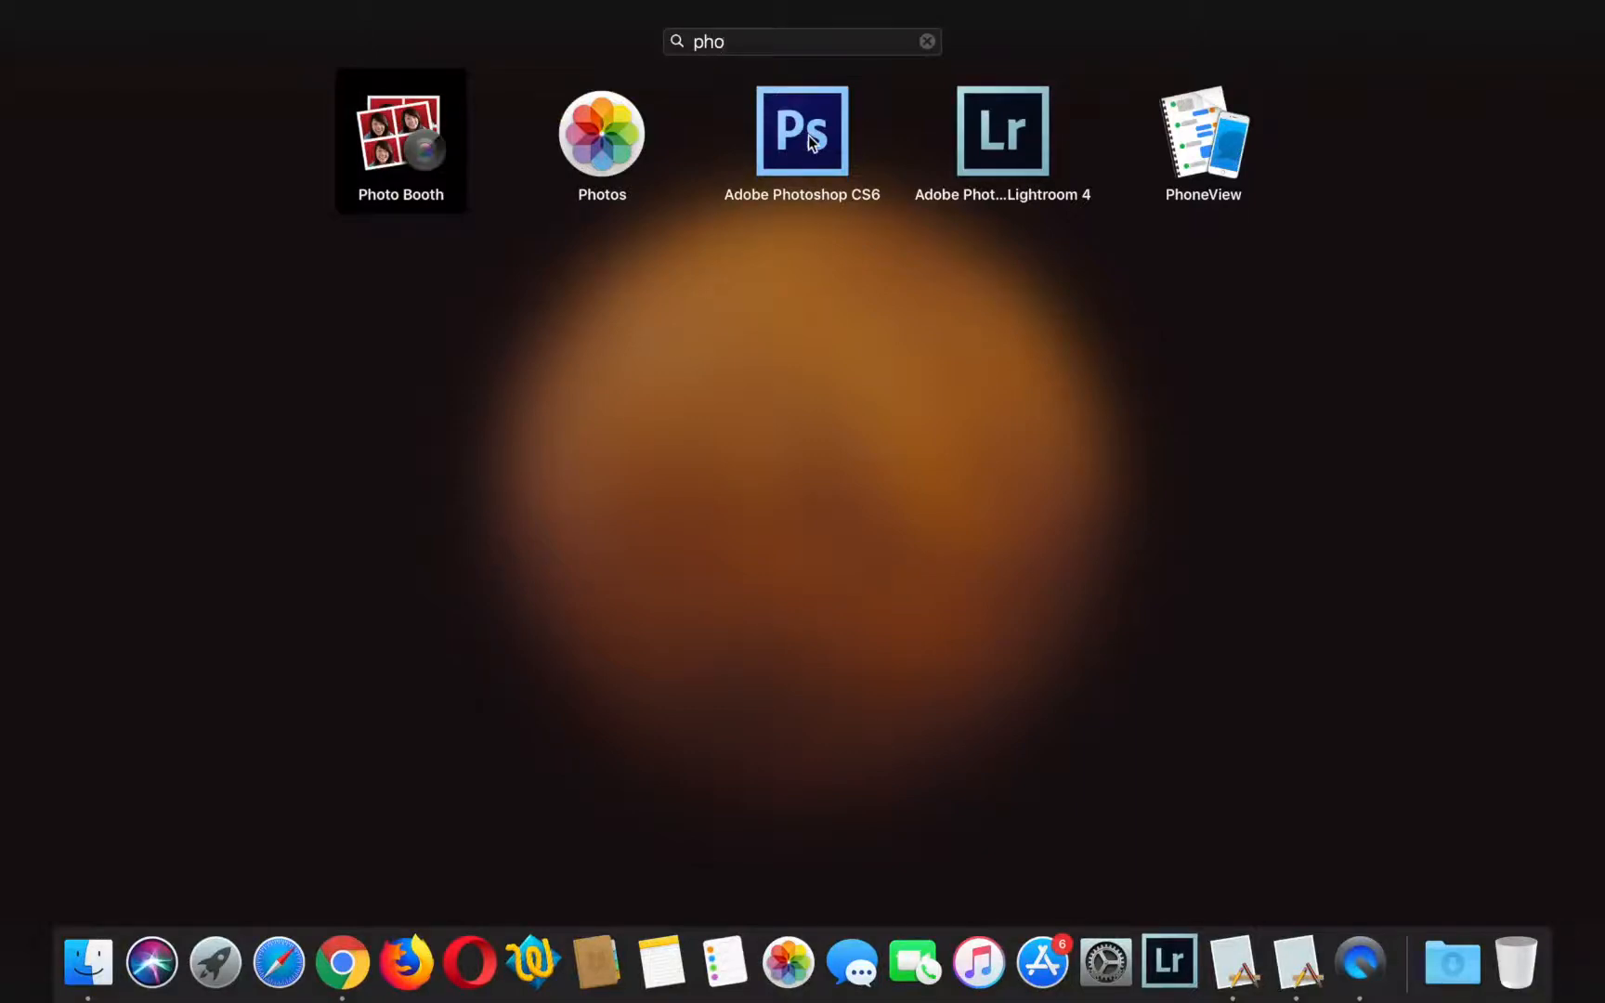
{"action": "left_click", "coordinate": [807, 135]}
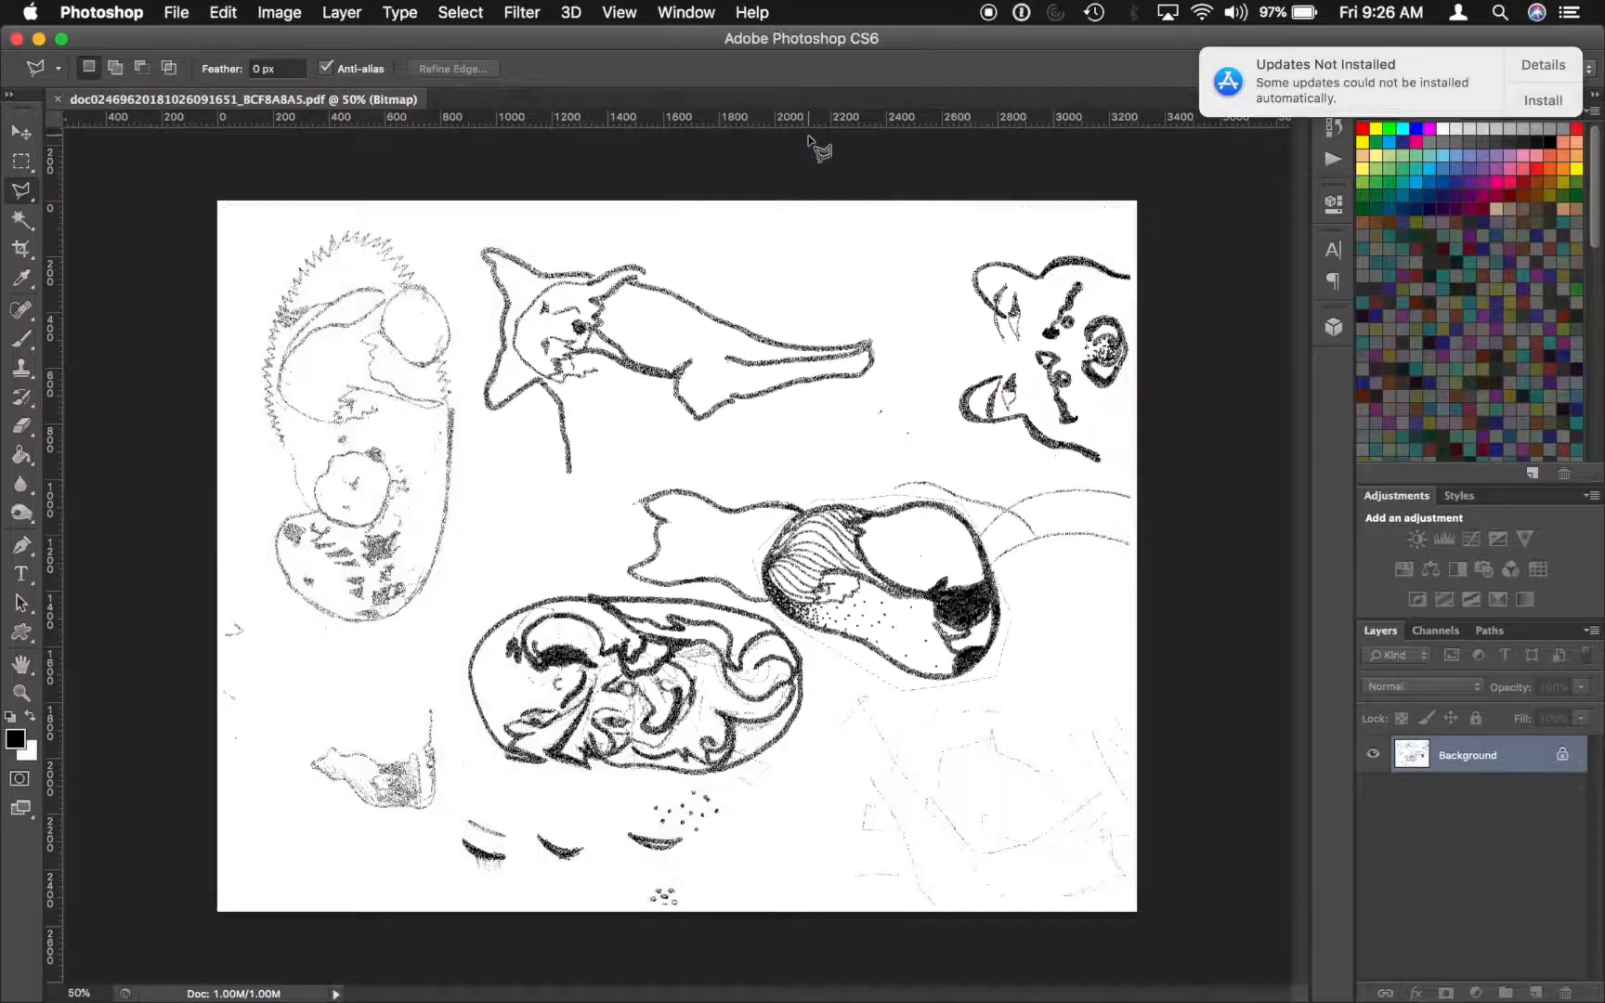
{"action": "left_click", "coordinate": [58, 98]}
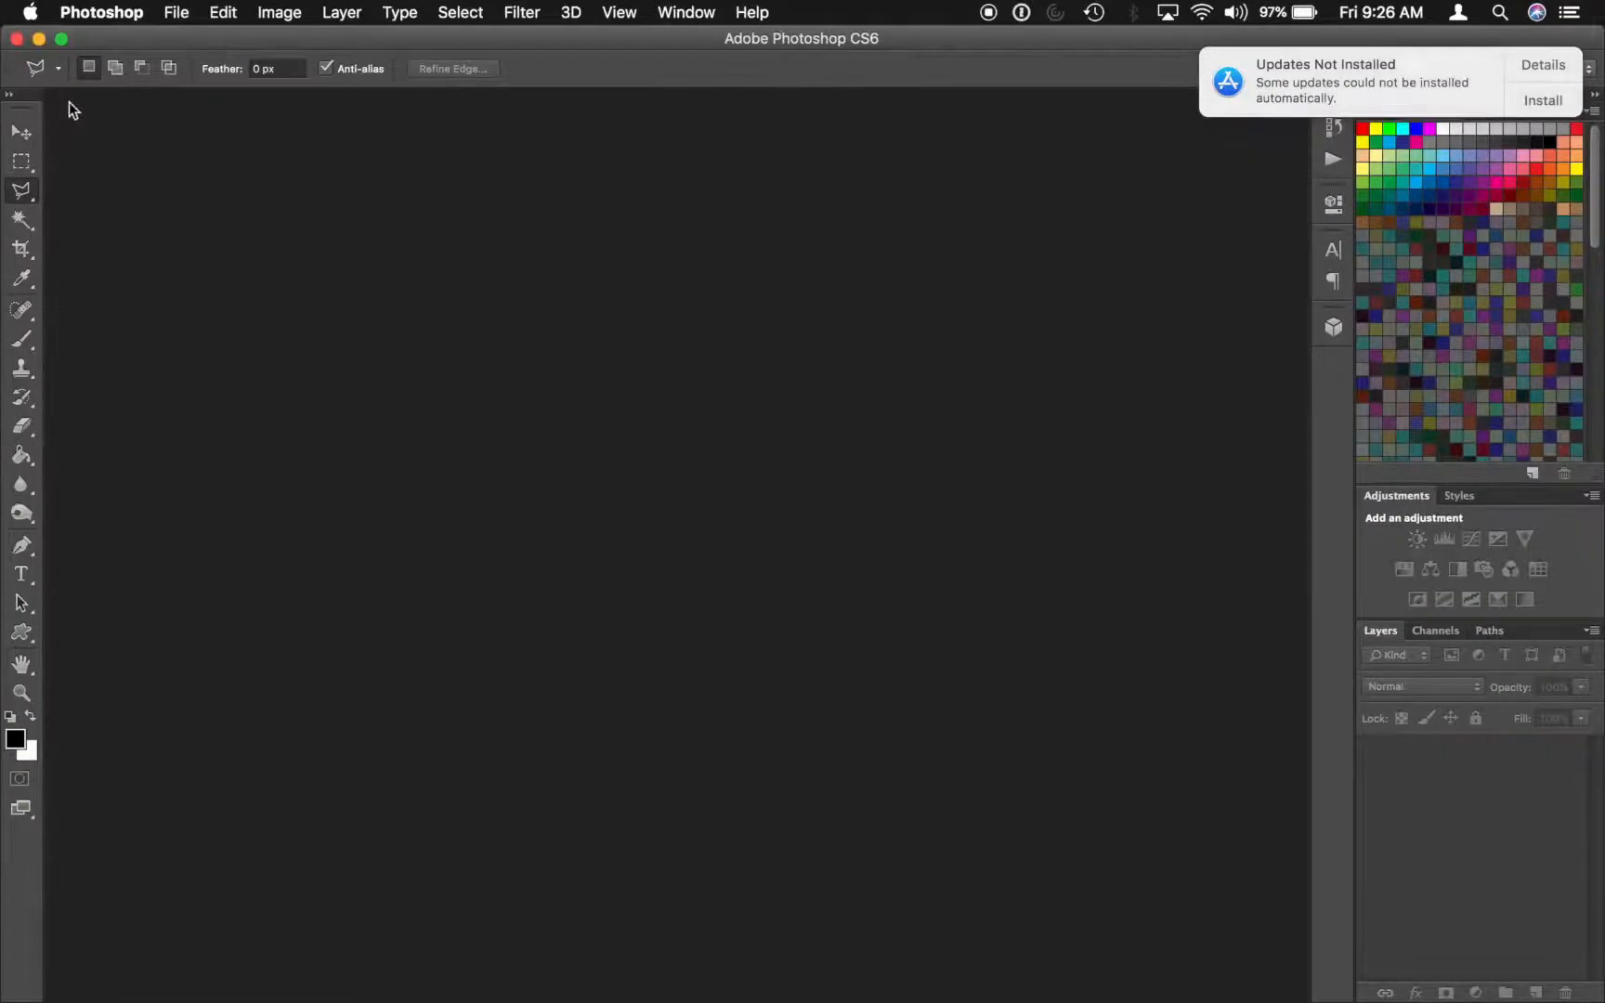
{"action": "left_click", "coordinate": [177, 13]}
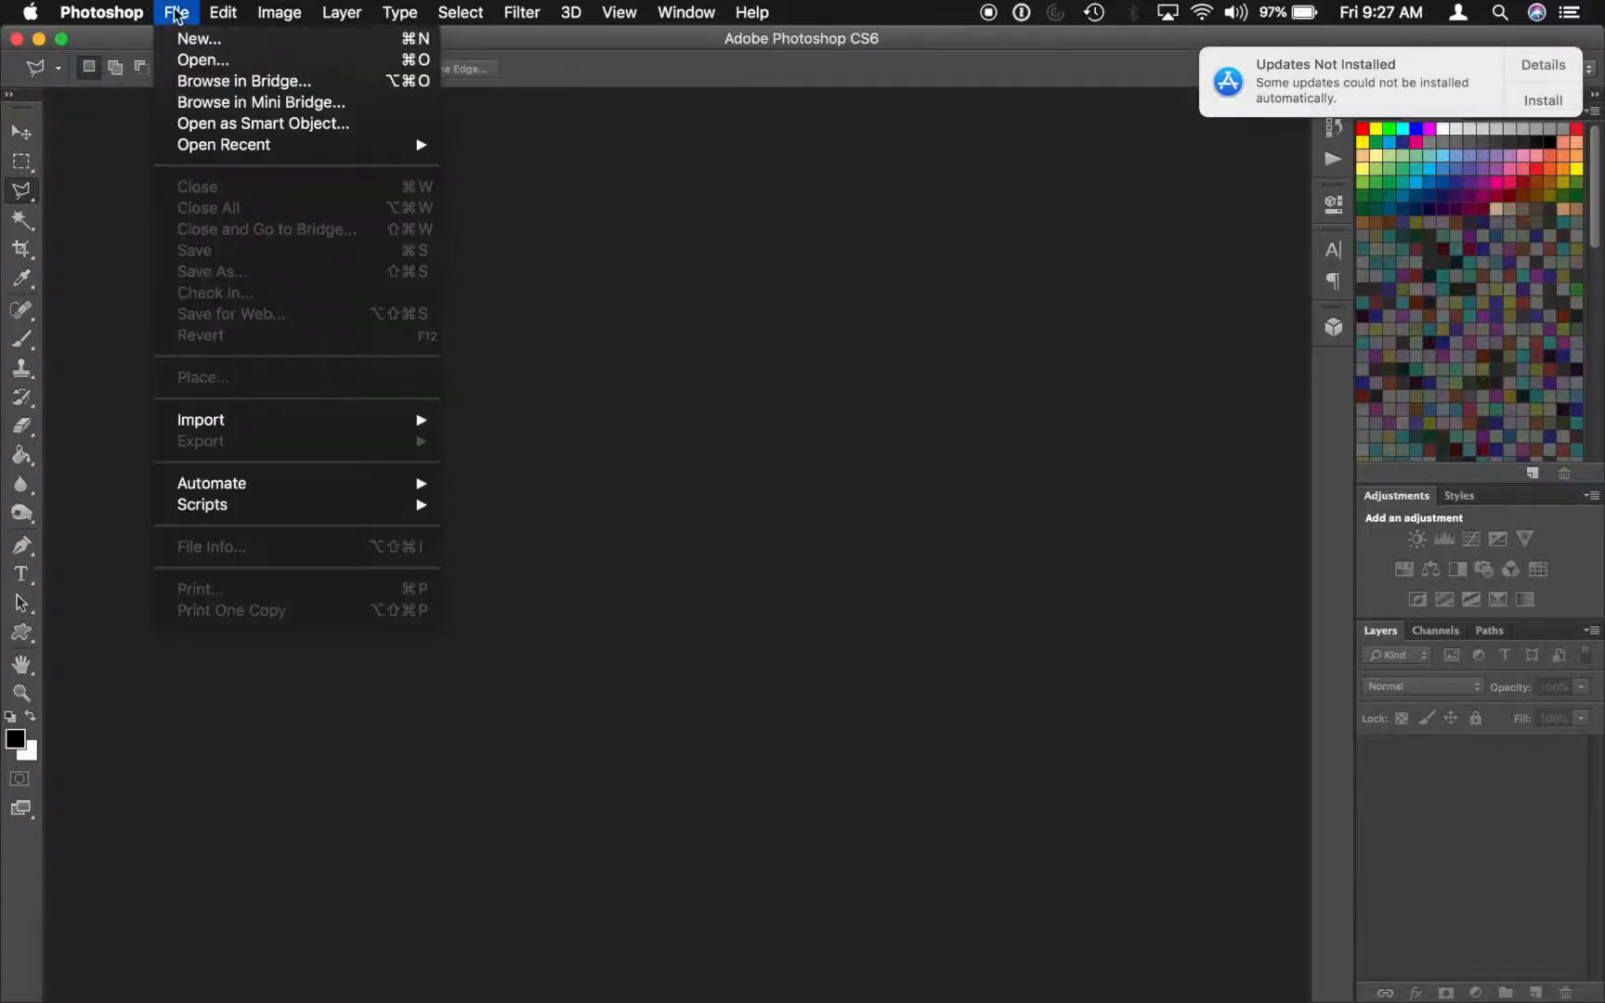
{"action": "left_click", "coordinate": [220, 62]}
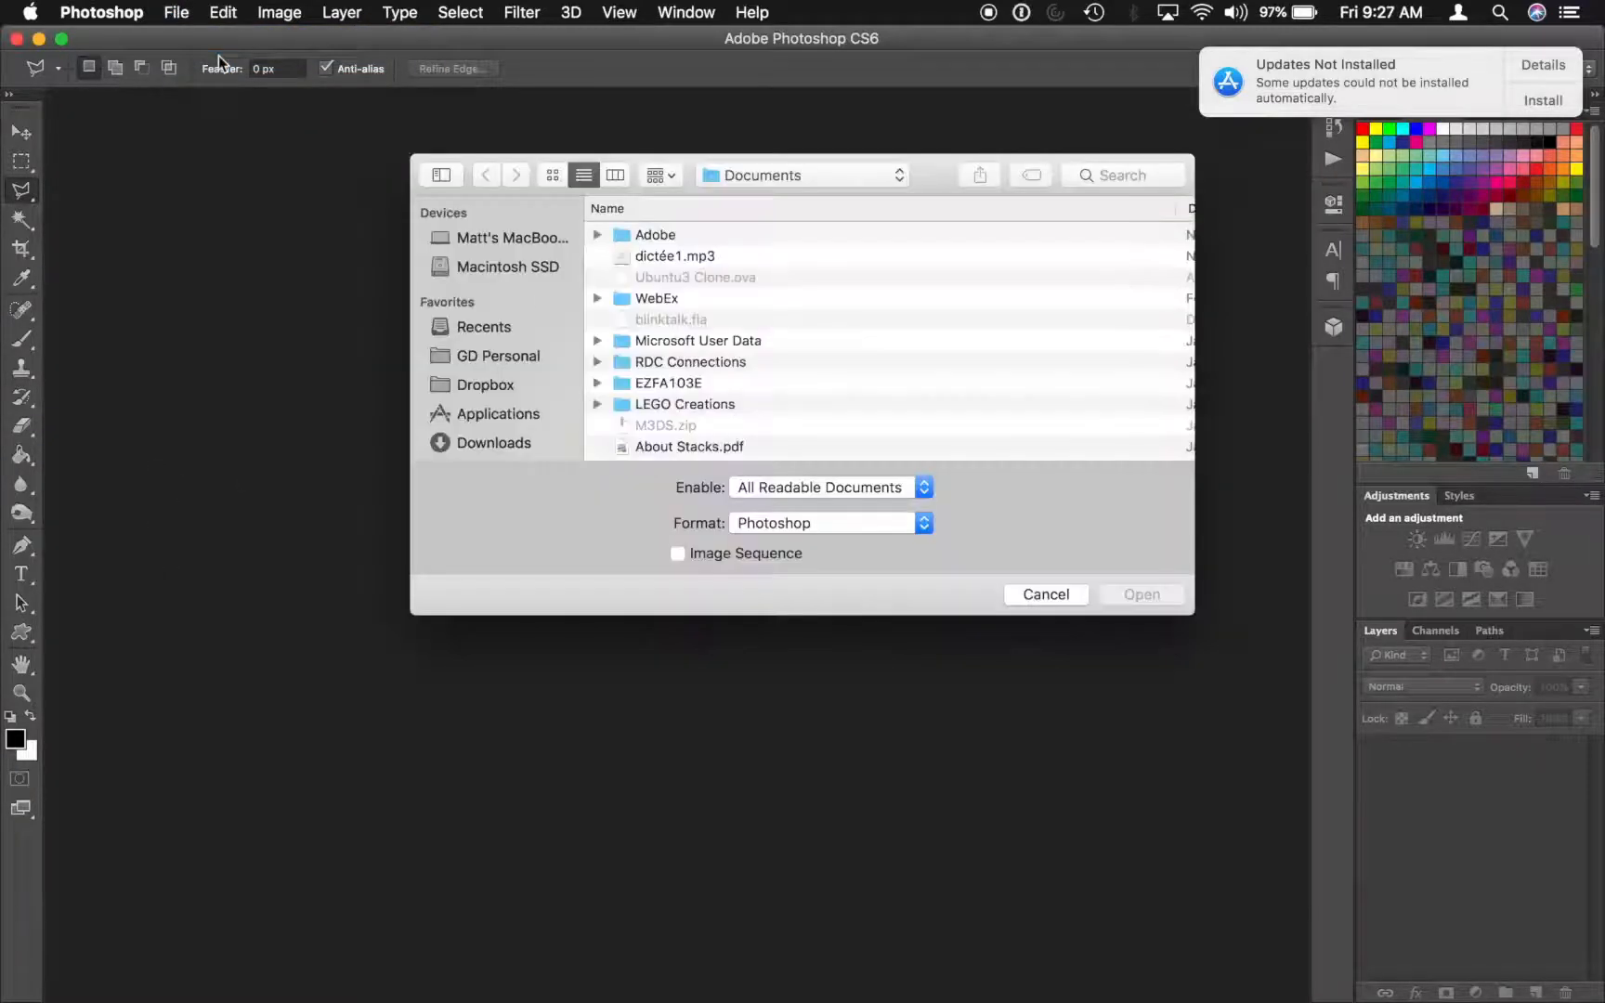
{"action": "scroll", "coordinate": [497, 353], "scroll_direction": "down", "scroll_amount": 3}
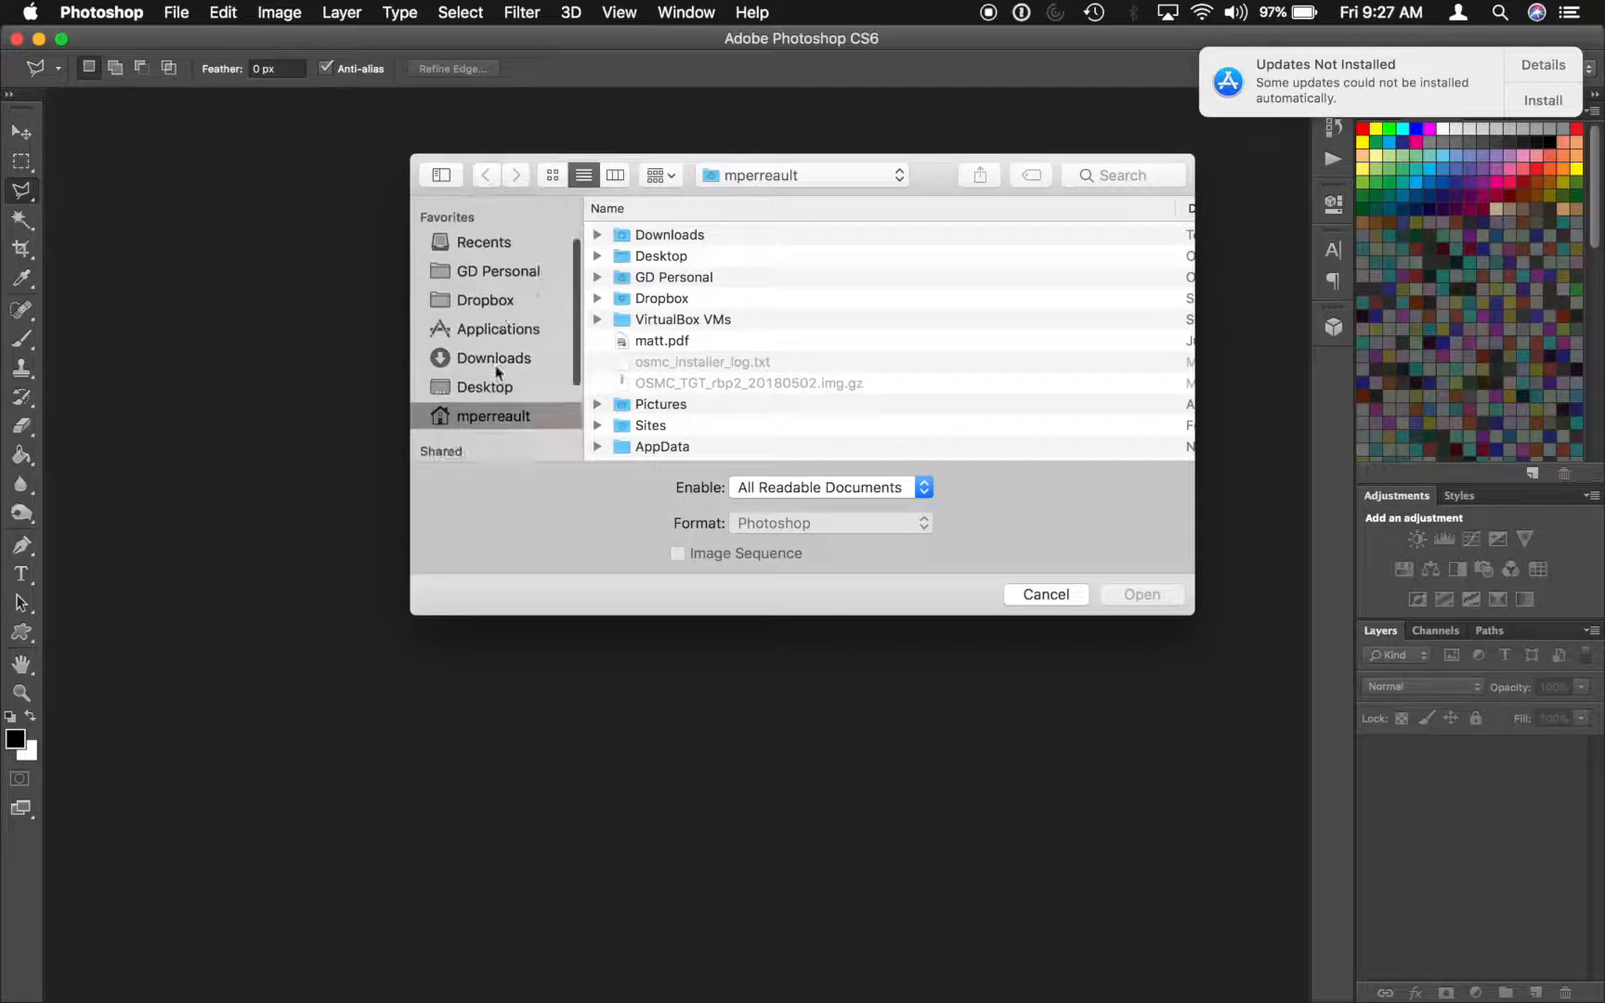
{"action": "left_click", "coordinate": [495, 361]}
{"action": "scroll", "coordinate": [778, 296], "scroll_direction": "right", "scroll_amount": 5}
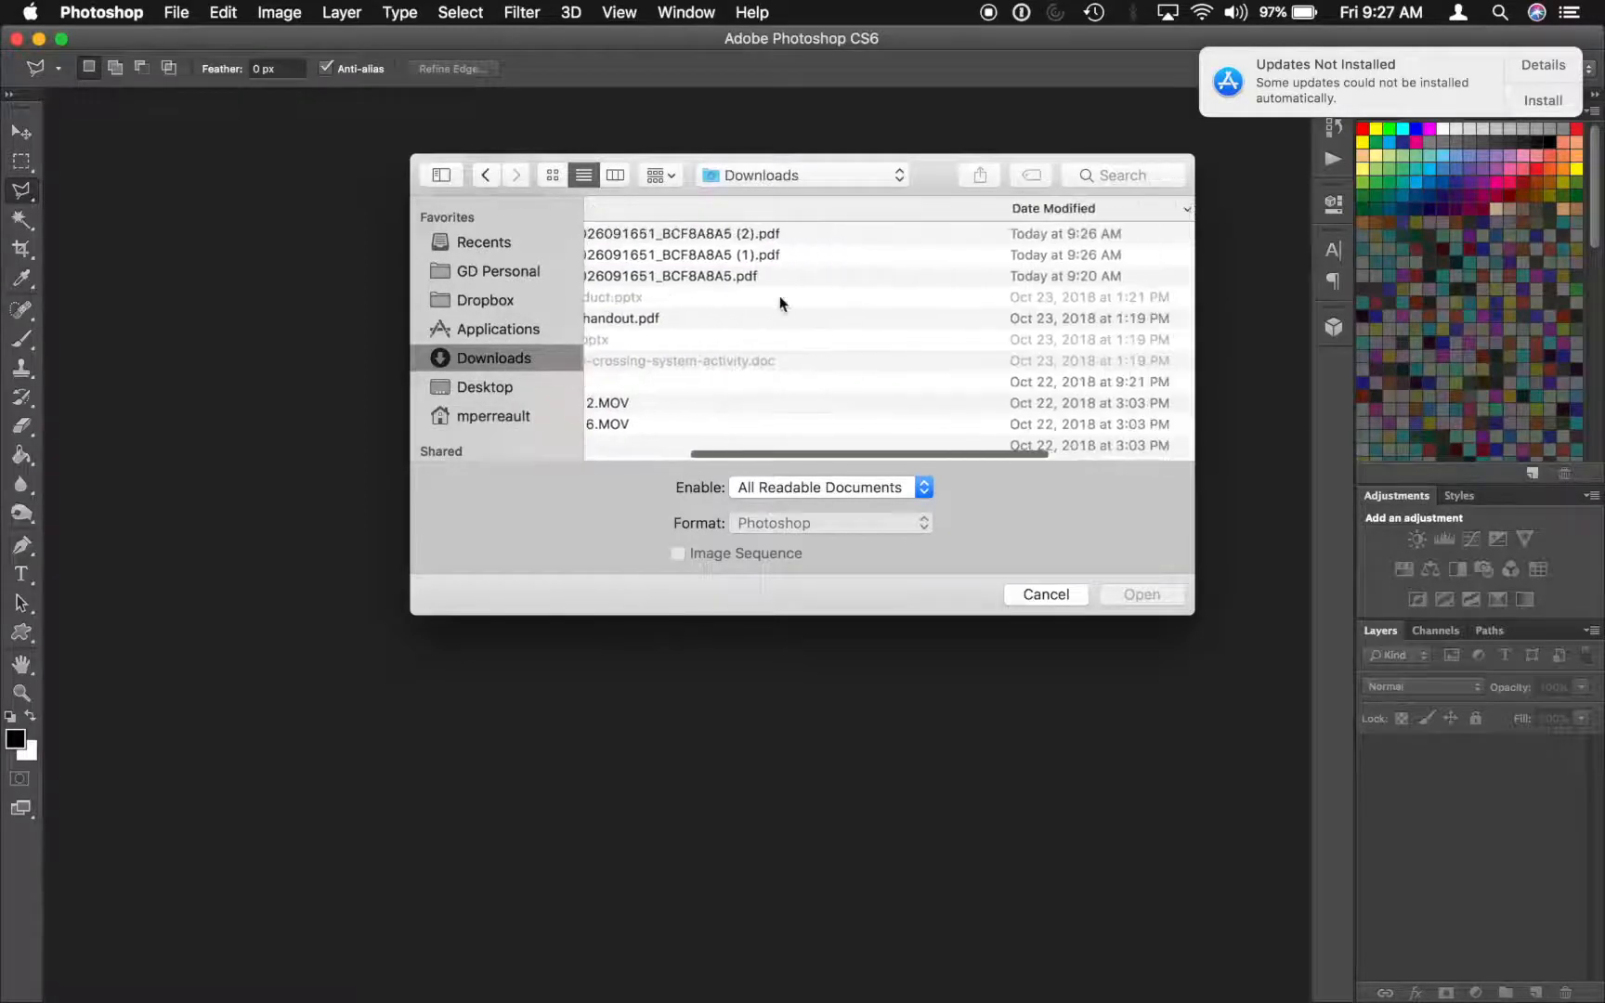
{"action": "scroll", "coordinate": [1041, 220], "scroll_direction": "up", "scroll_amount": 1}
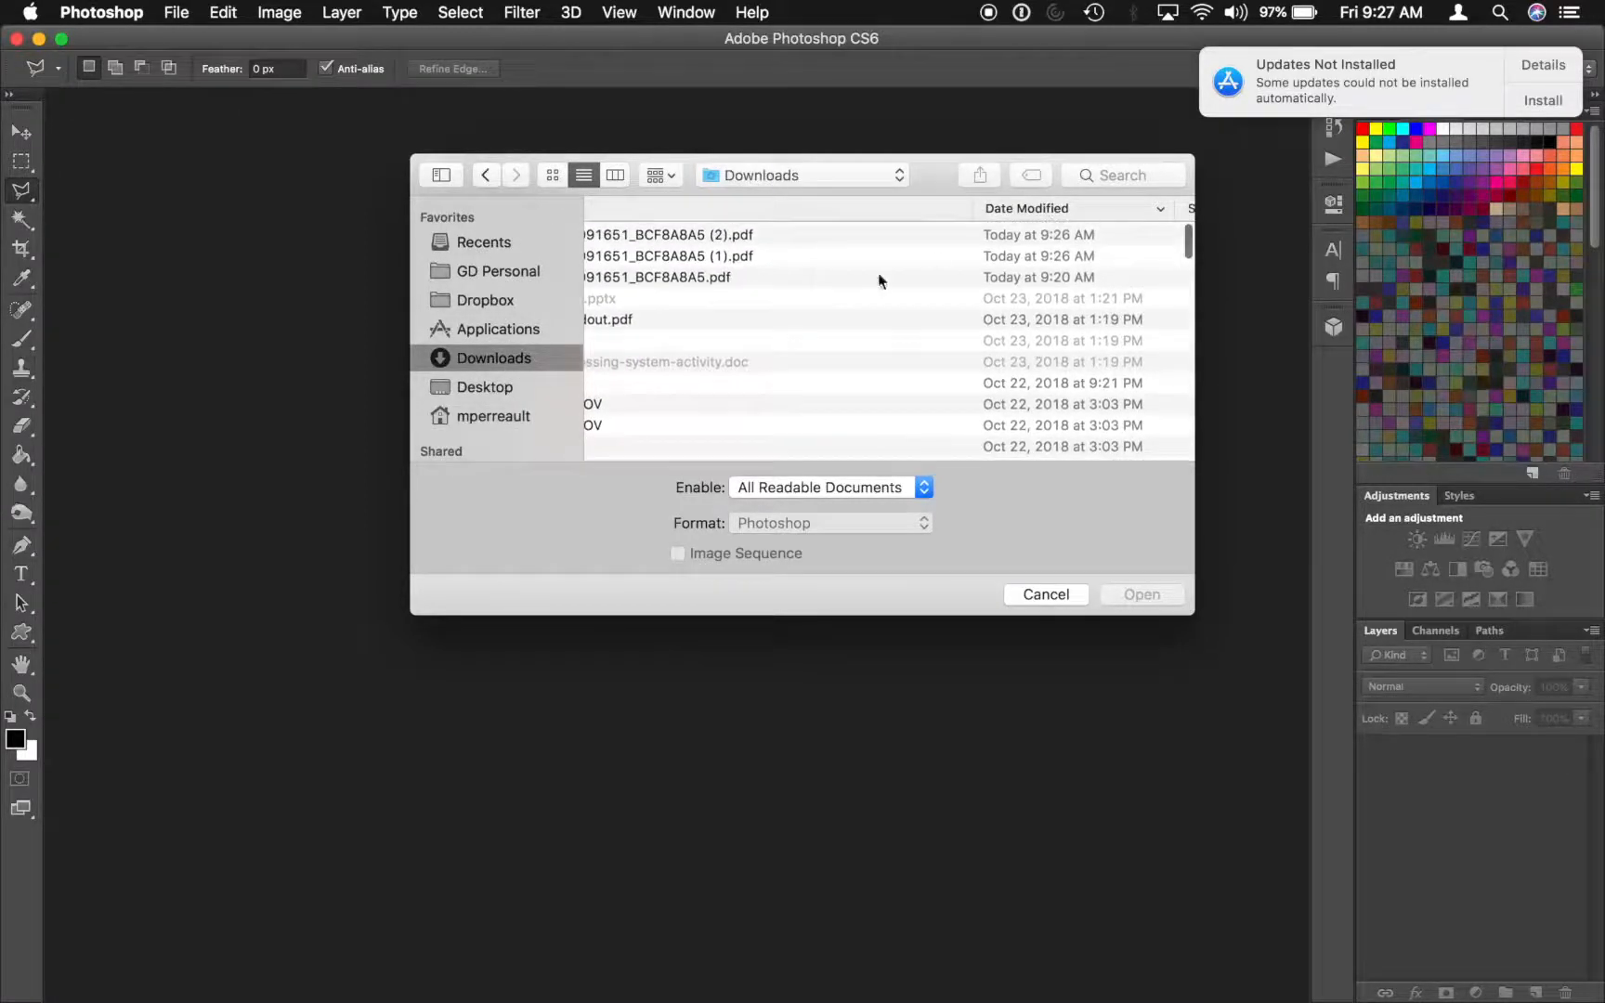
{"action": "scroll", "coordinate": [794, 301], "scroll_direction": "left", "scroll_amount": 5}
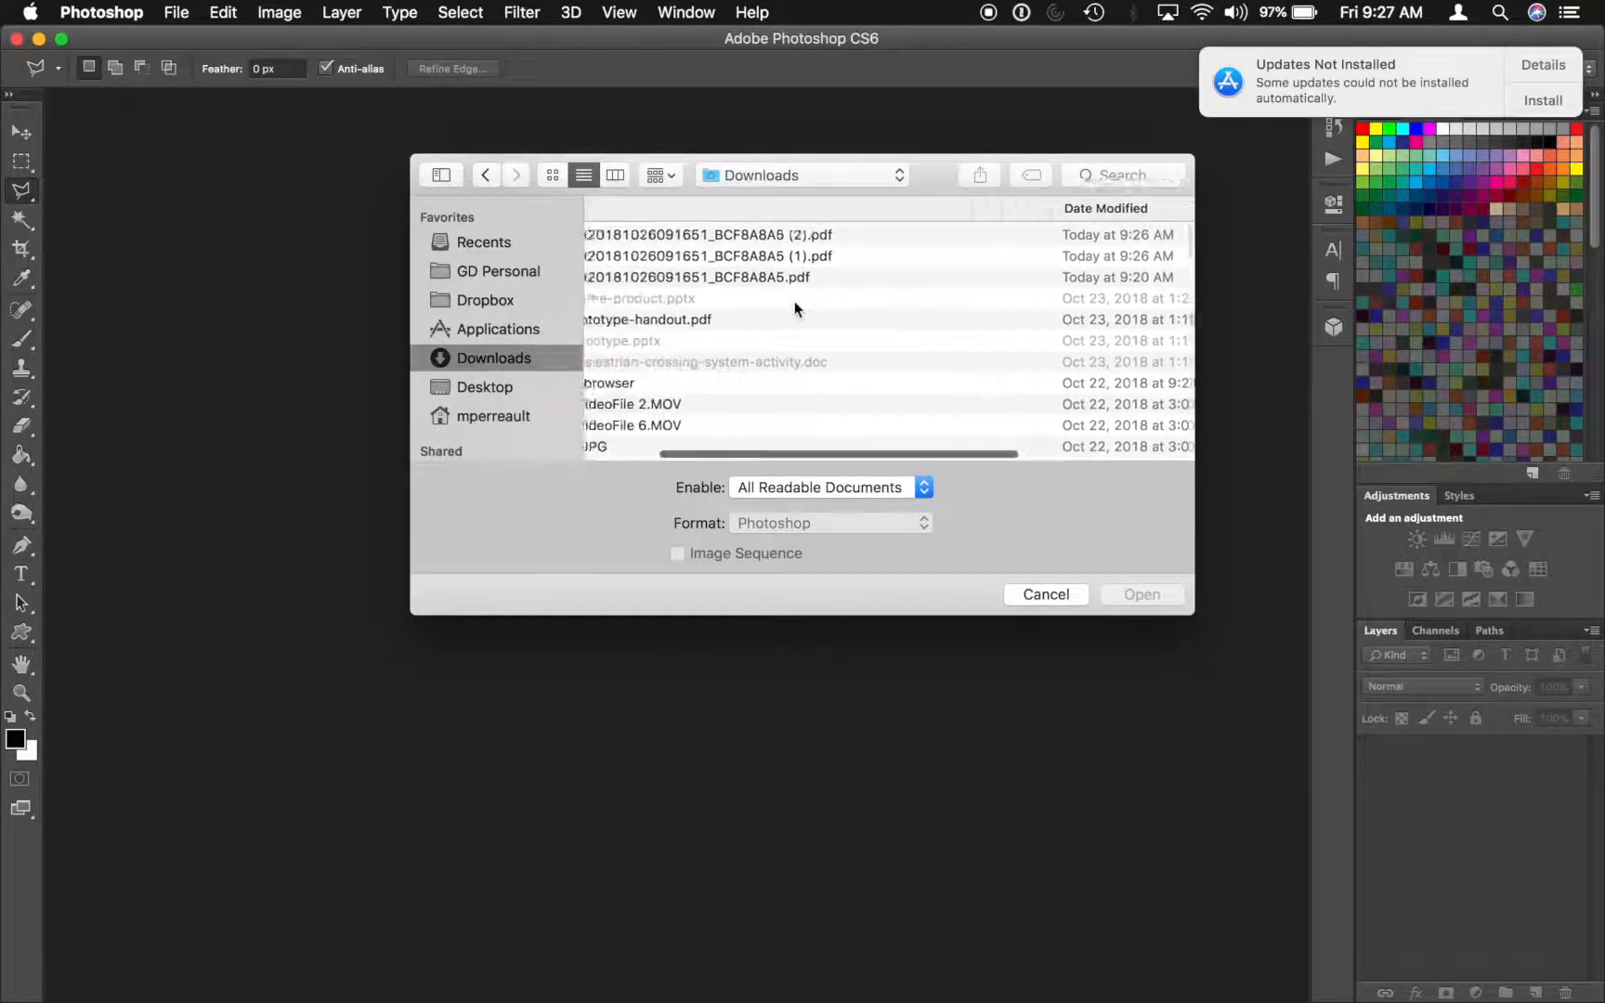
{"action": "left_click", "coordinate": [716, 238]}
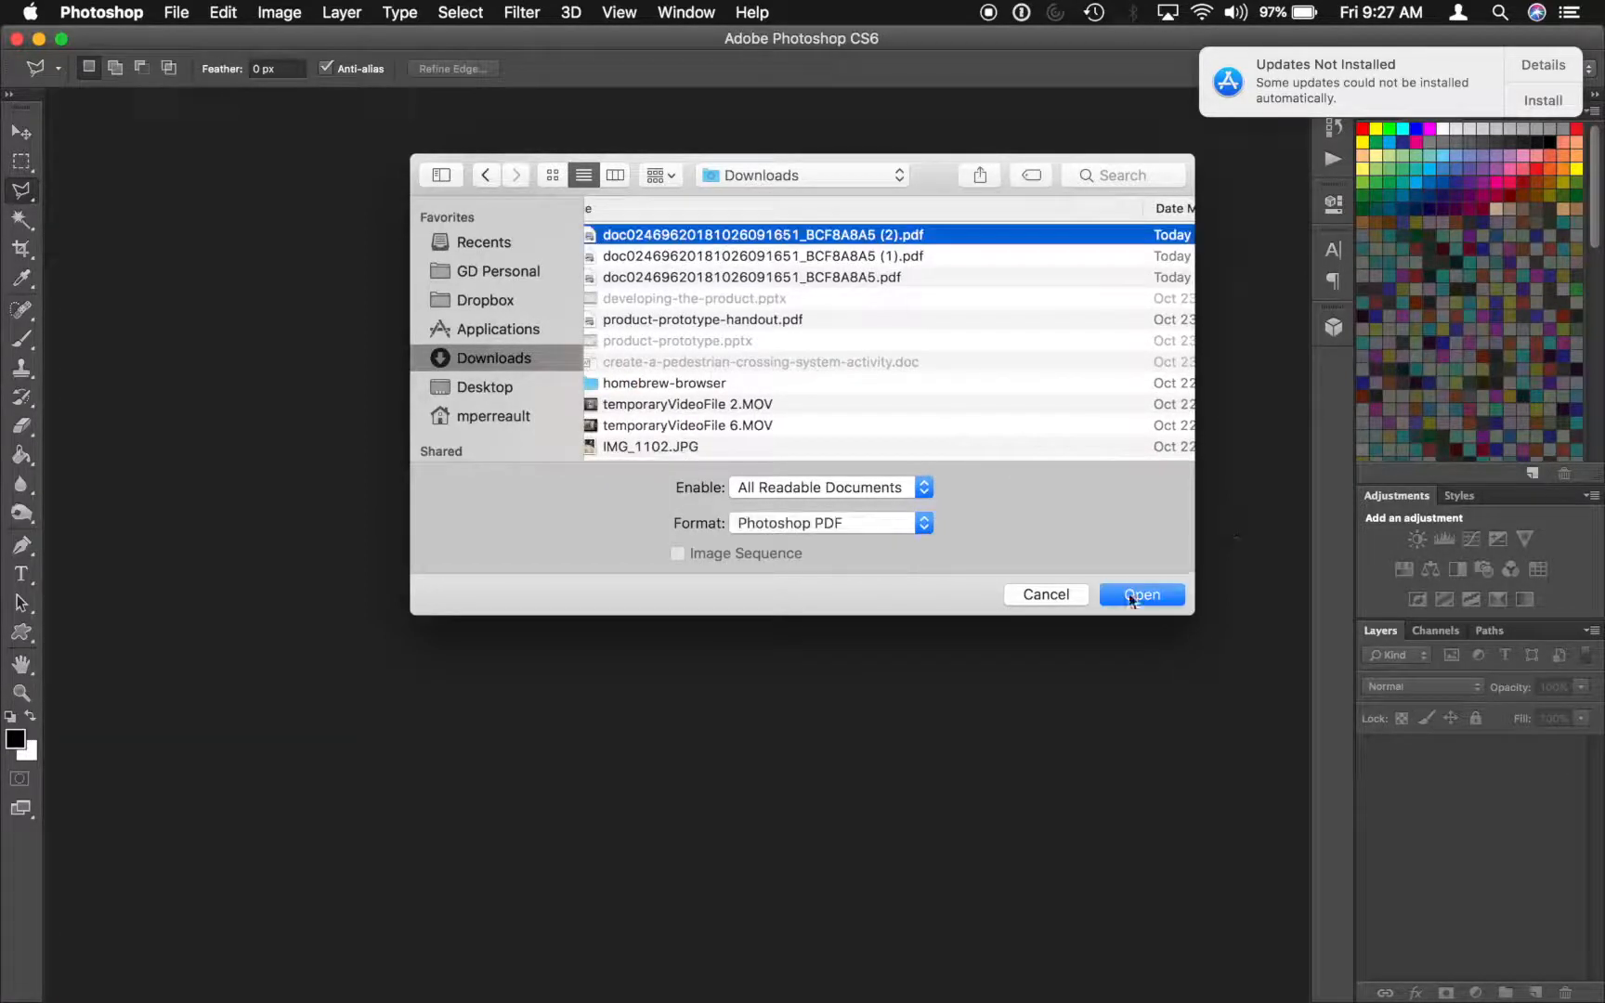
{"action": "left_click", "coordinate": [1129, 596]}
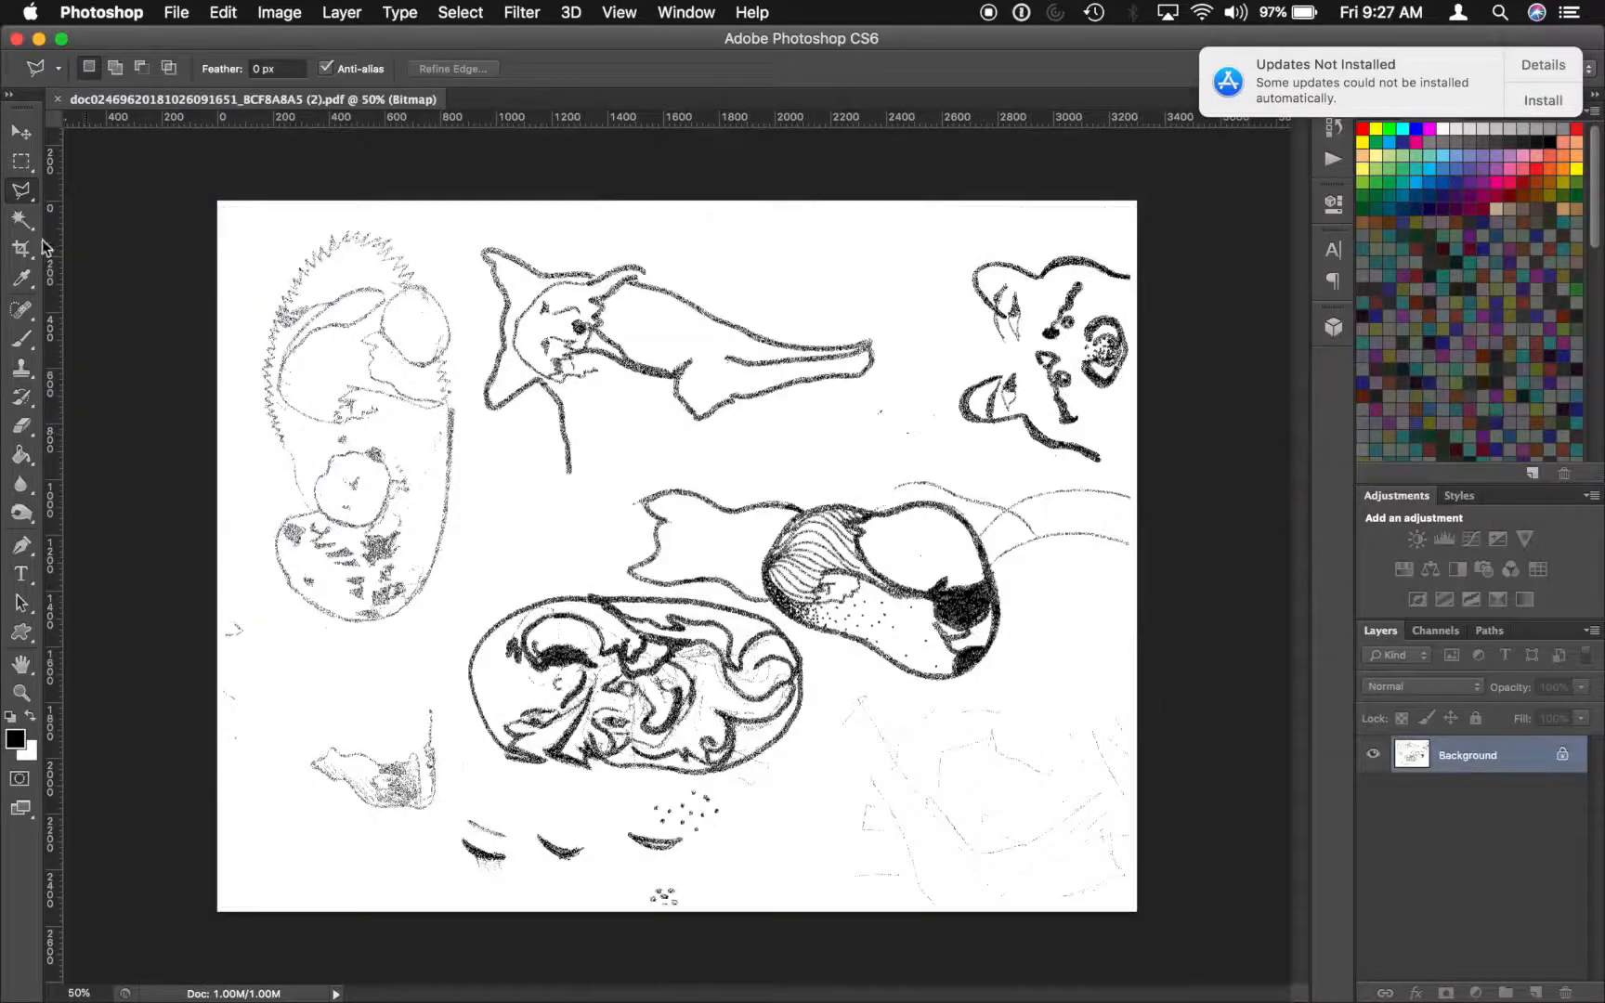
Change the active selection tool to the freehand Lasso Tool.
{"action": "left_click", "coordinate": [29, 198]}
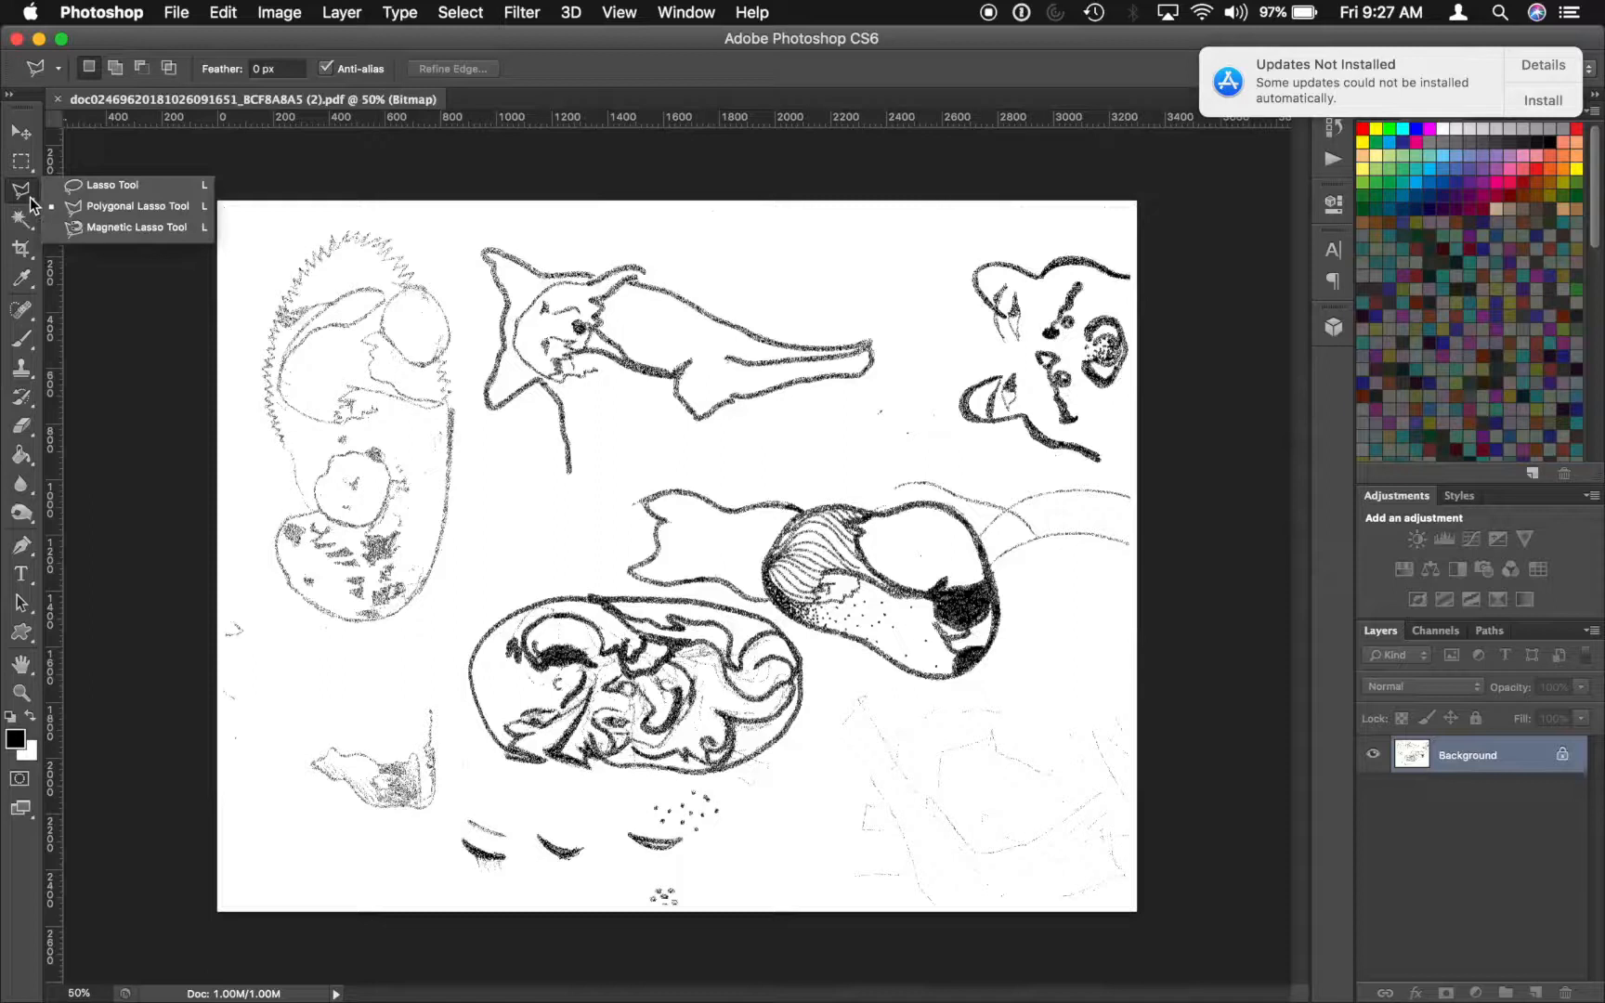
{"action": "left_click", "coordinate": [30, 197]}
{"action": "left_click", "coordinate": [29, 197]}
{"action": "left_click", "coordinate": [93, 185]}
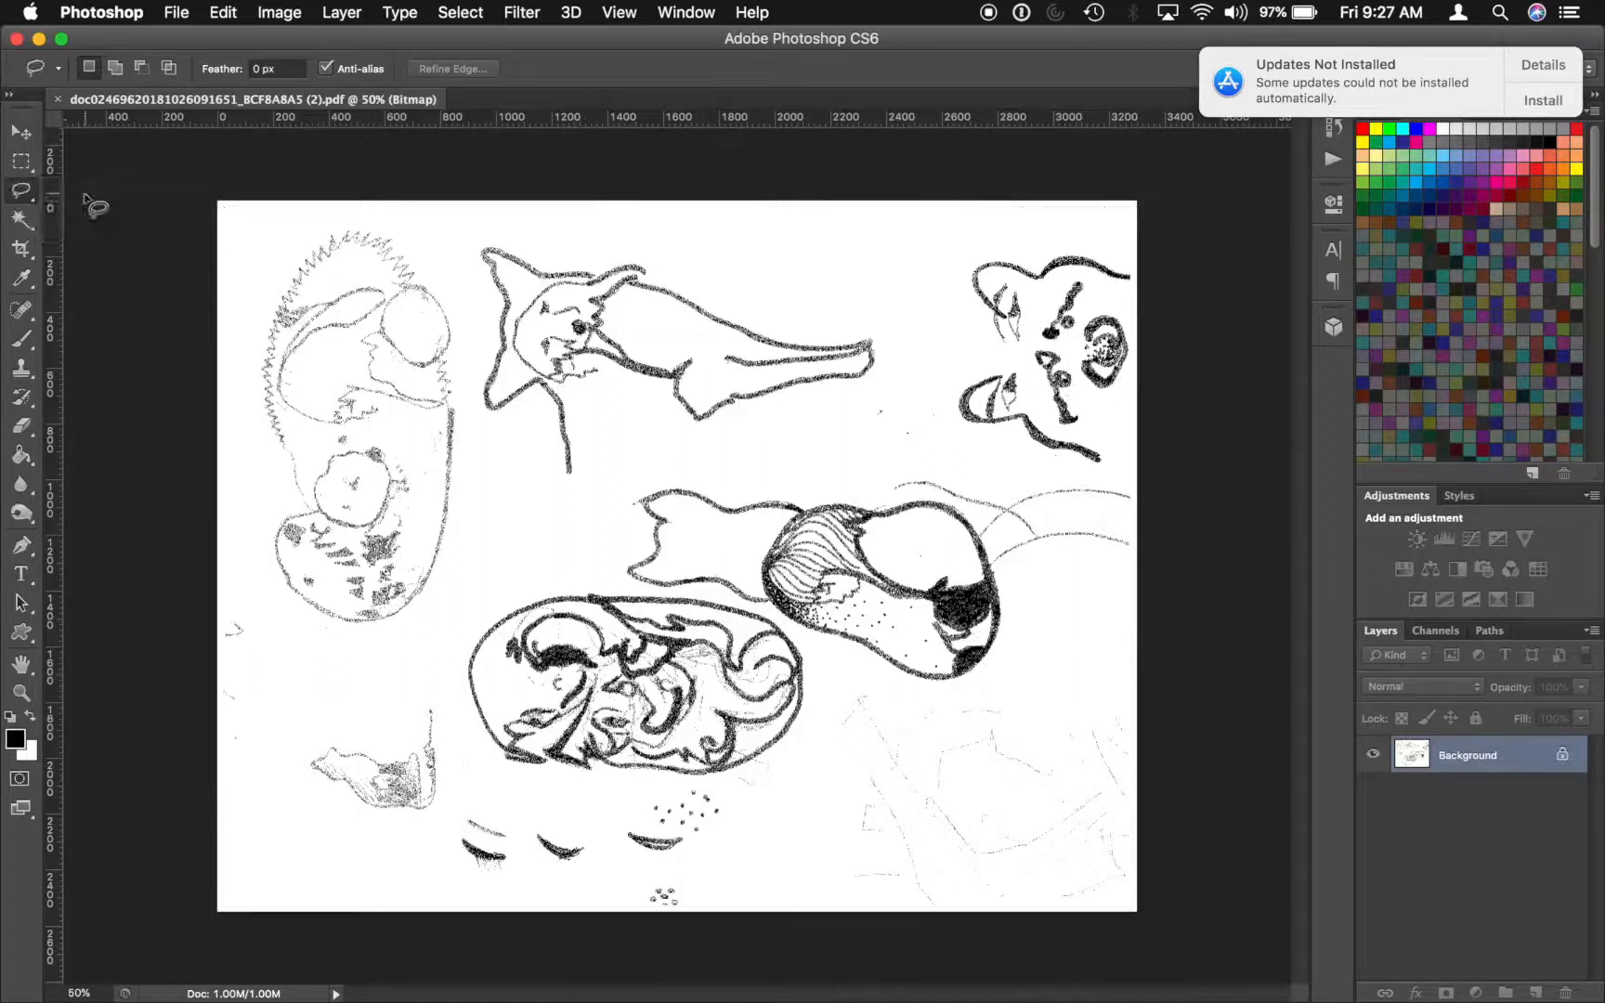
Outline the oval drawing with stripes, dots and a dark patch, just right of the scan's centre, using the Polygonal Lasso Tool.
{"action": "left_click", "coordinate": [27, 198]}
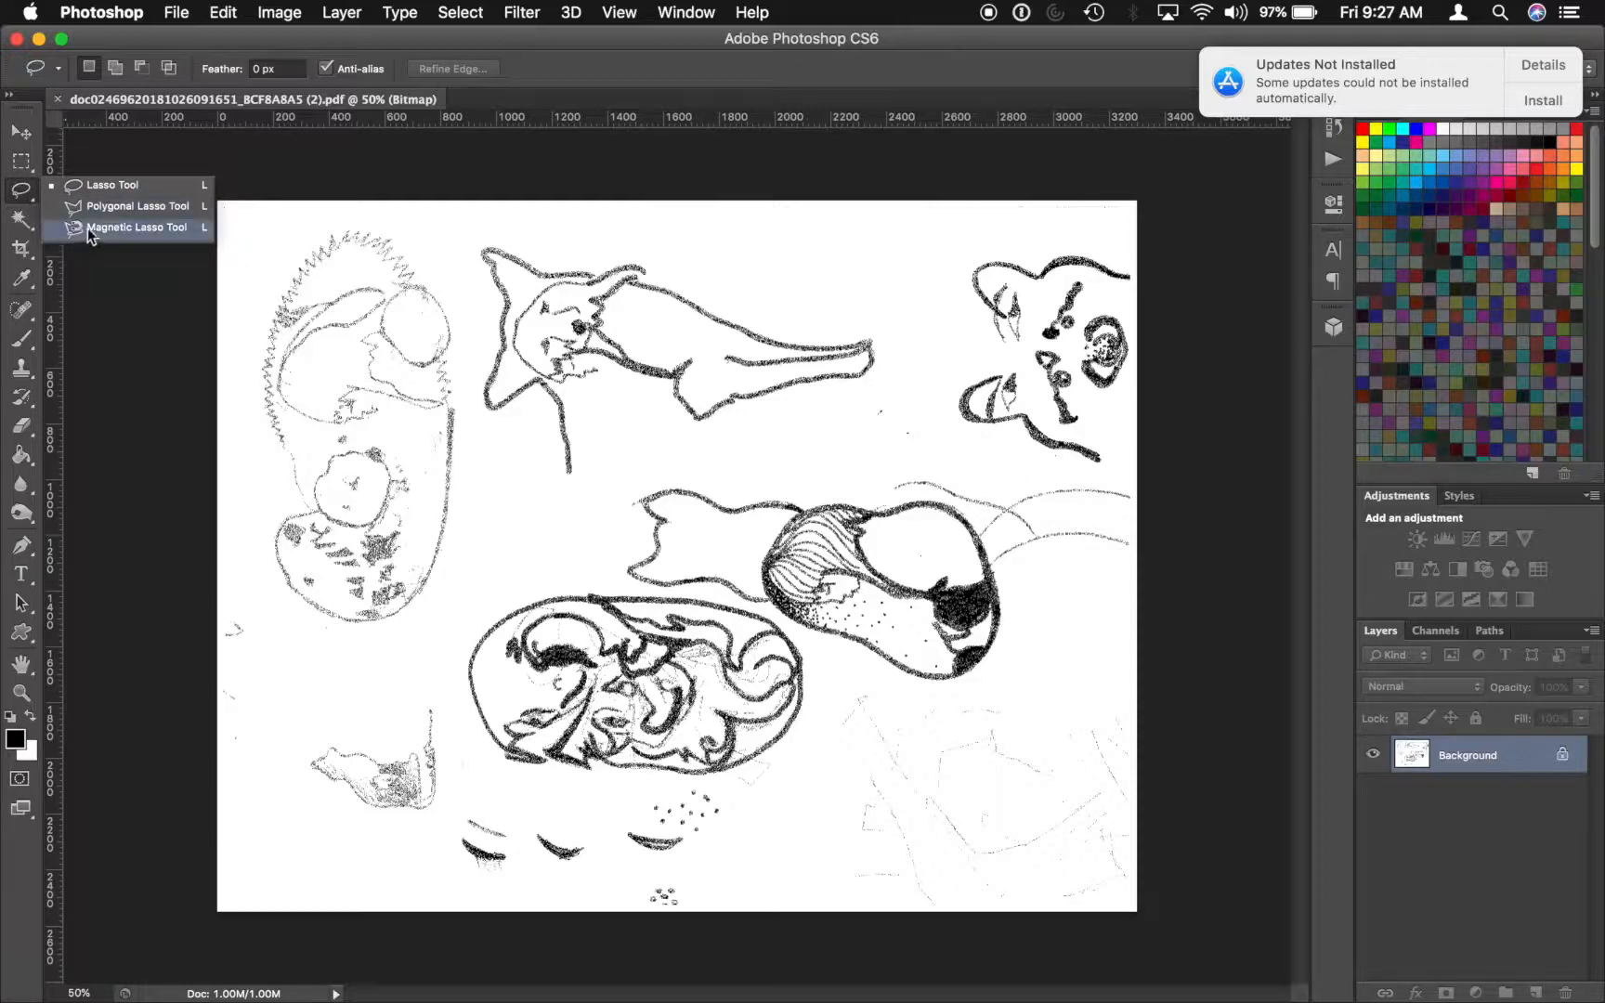
{"action": "left_click", "coordinate": [28, 198]}
{"action": "left_click", "coordinate": [30, 197]}
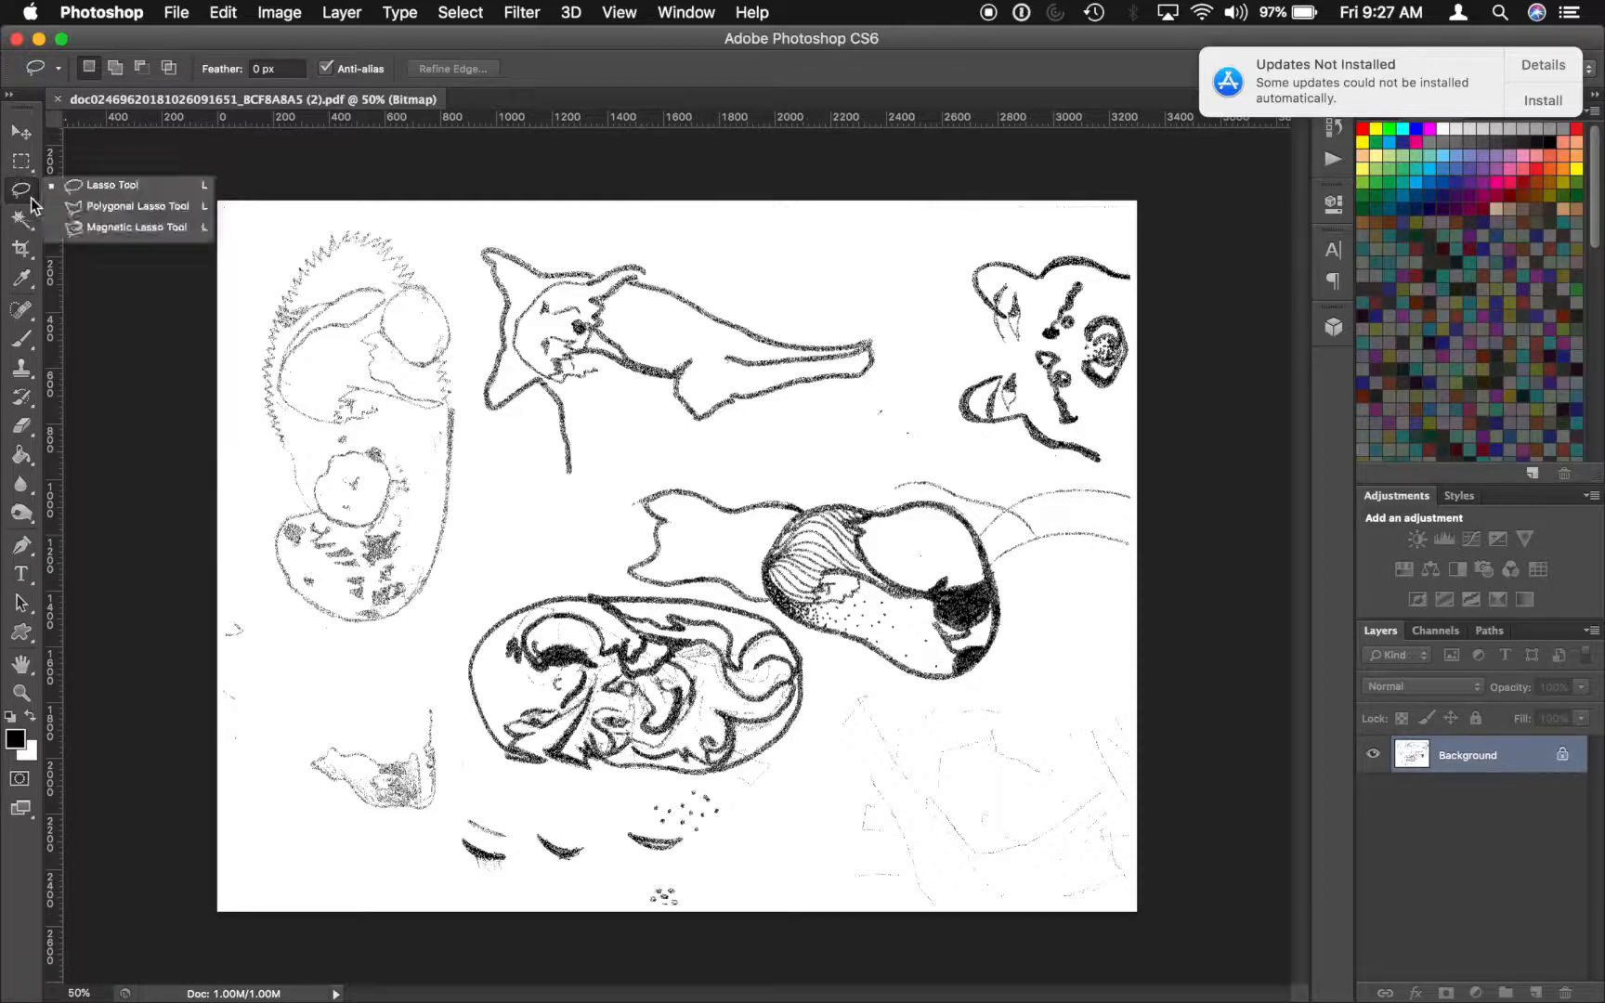
{"action": "left_click", "coordinate": [90, 206]}
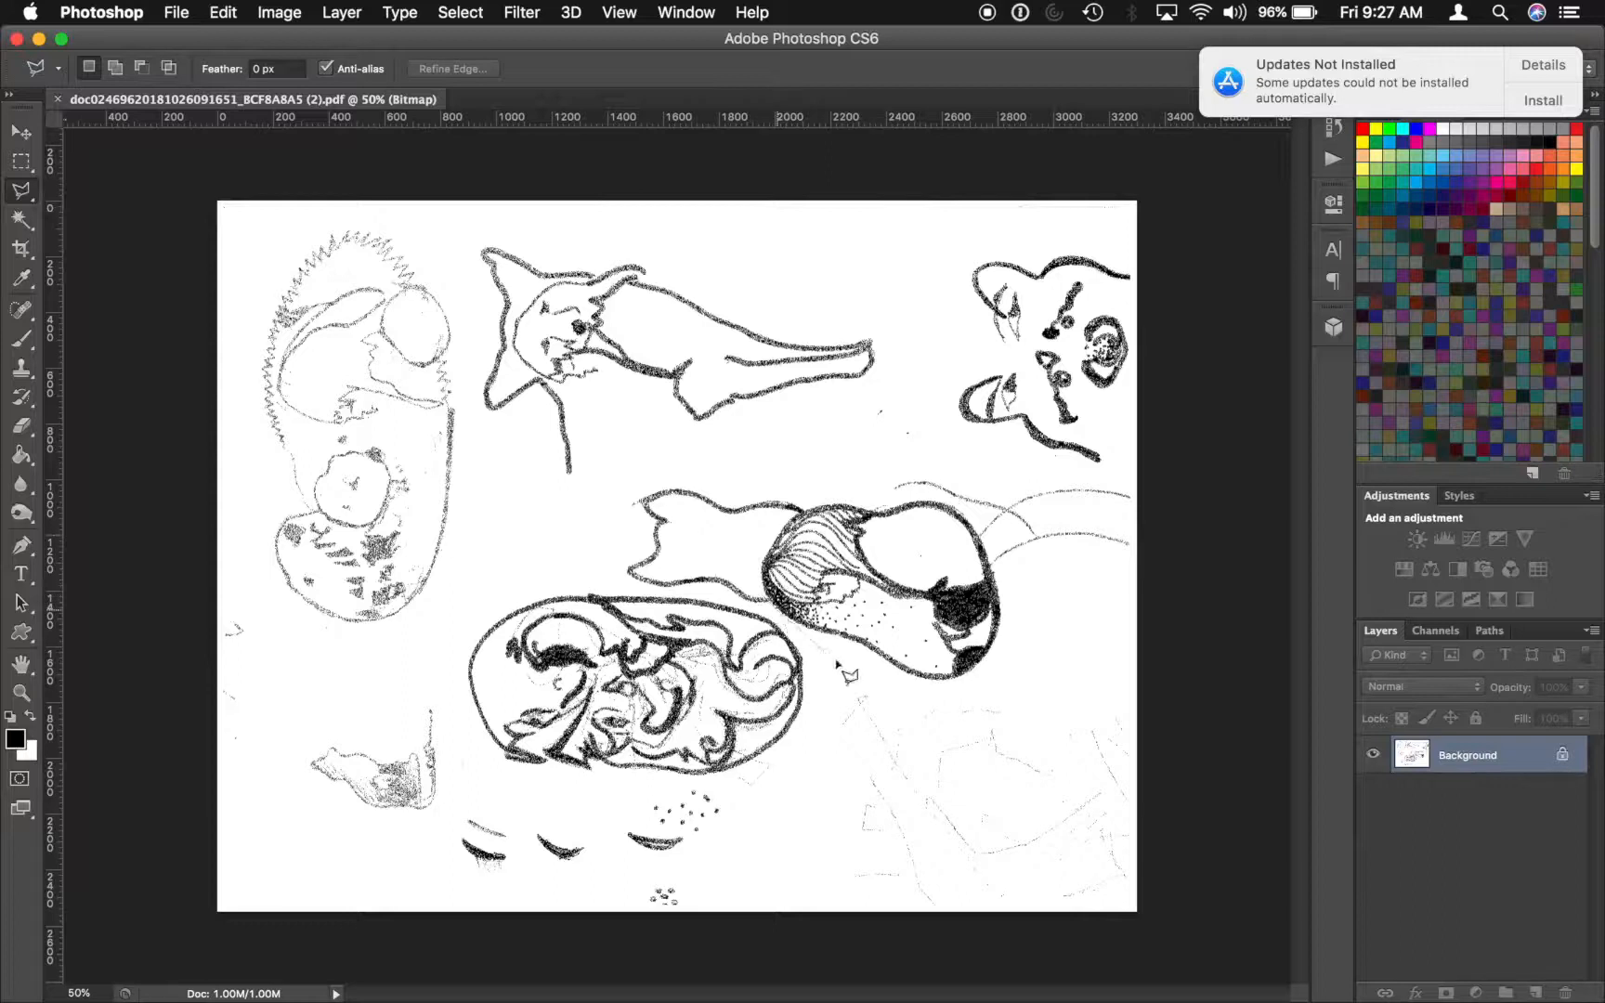
{"action": "left_click", "coordinate": [906, 696]}
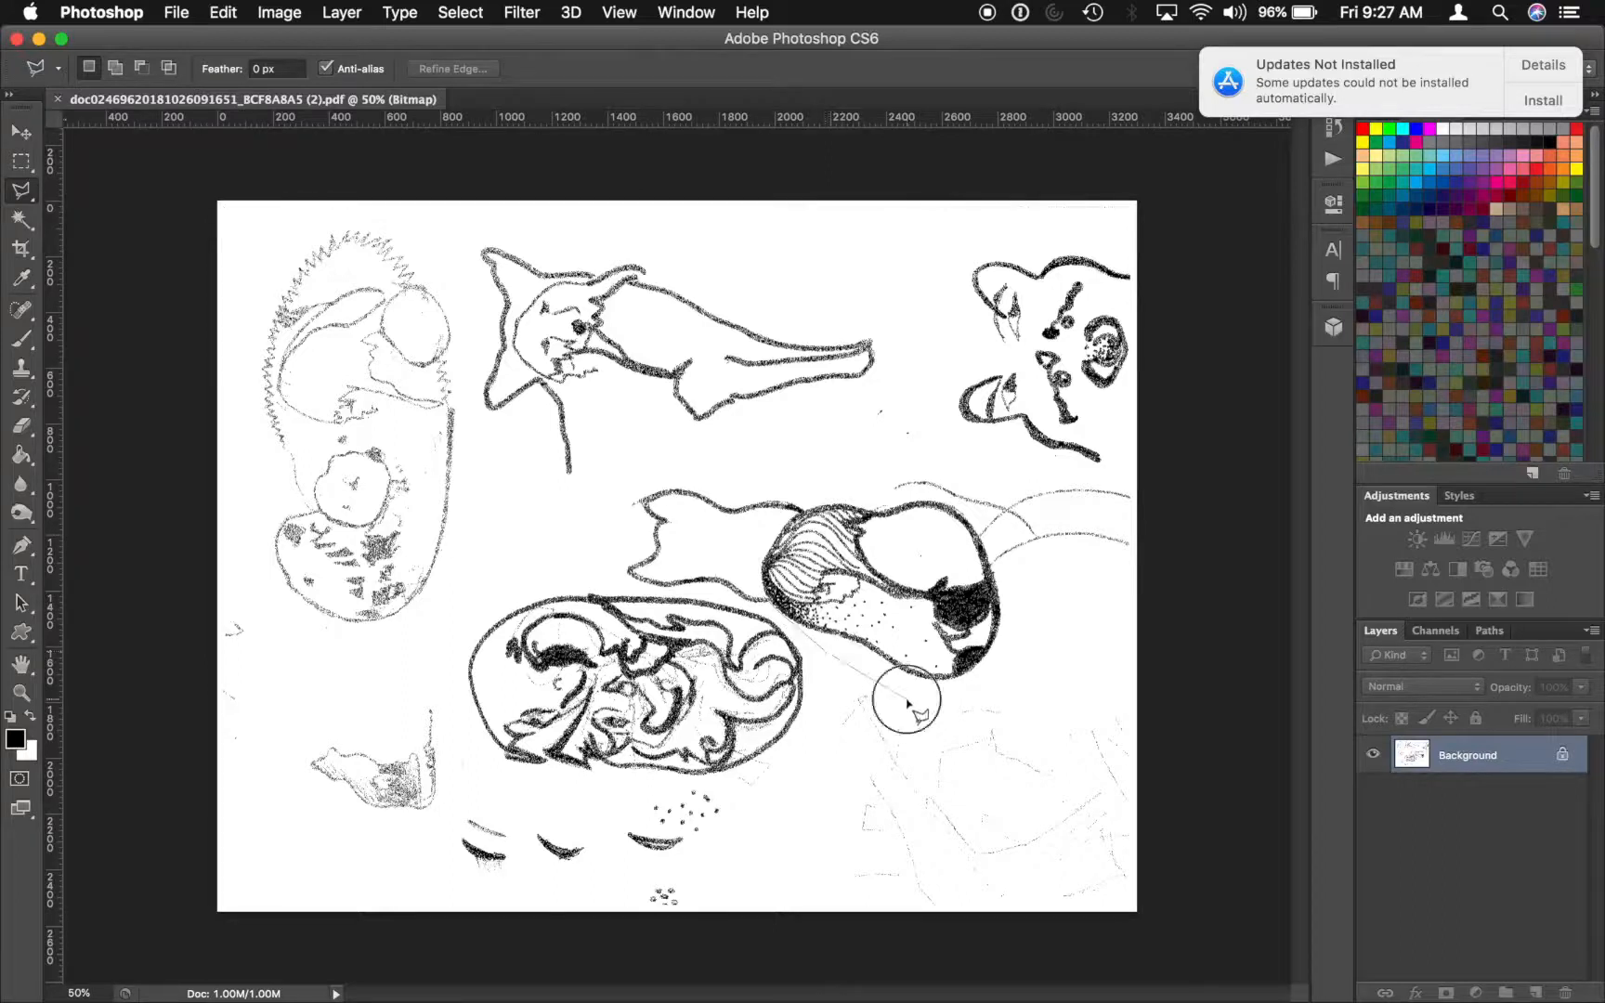
{"action": "left_click", "coordinate": [1008, 684]}
{"action": "left_click", "coordinate": [1032, 602]}
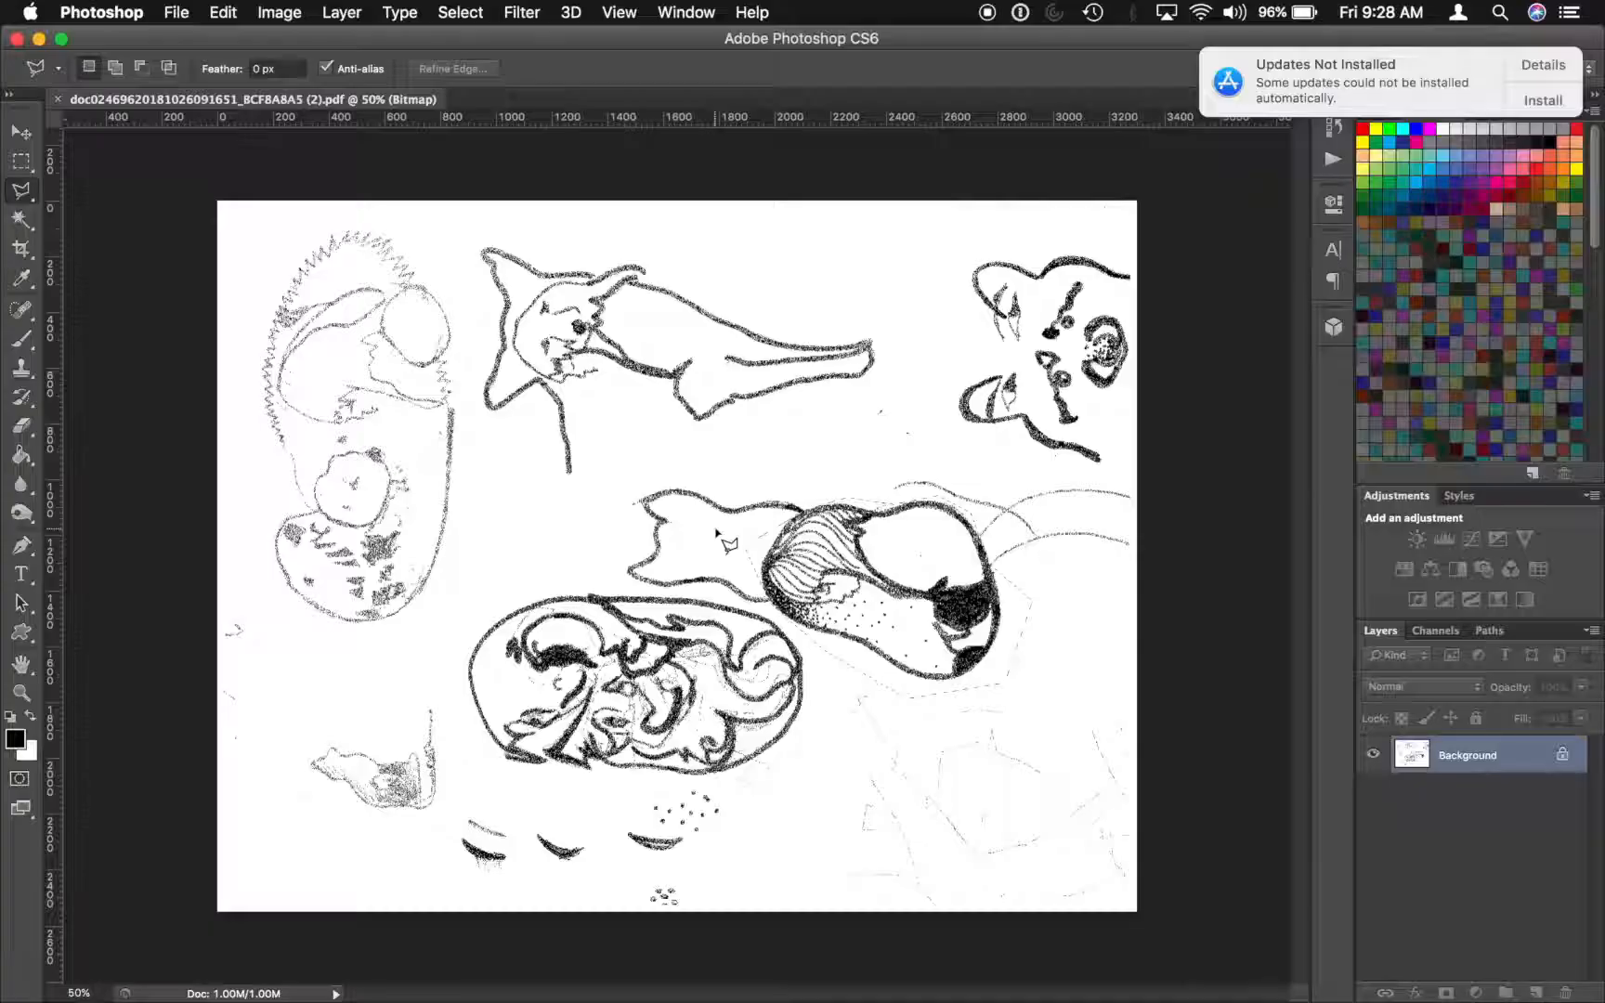
Copy the selected drawing and switch to Adobe Illustrator CS6.
{"action": "left_click", "coordinate": [227, 13]}
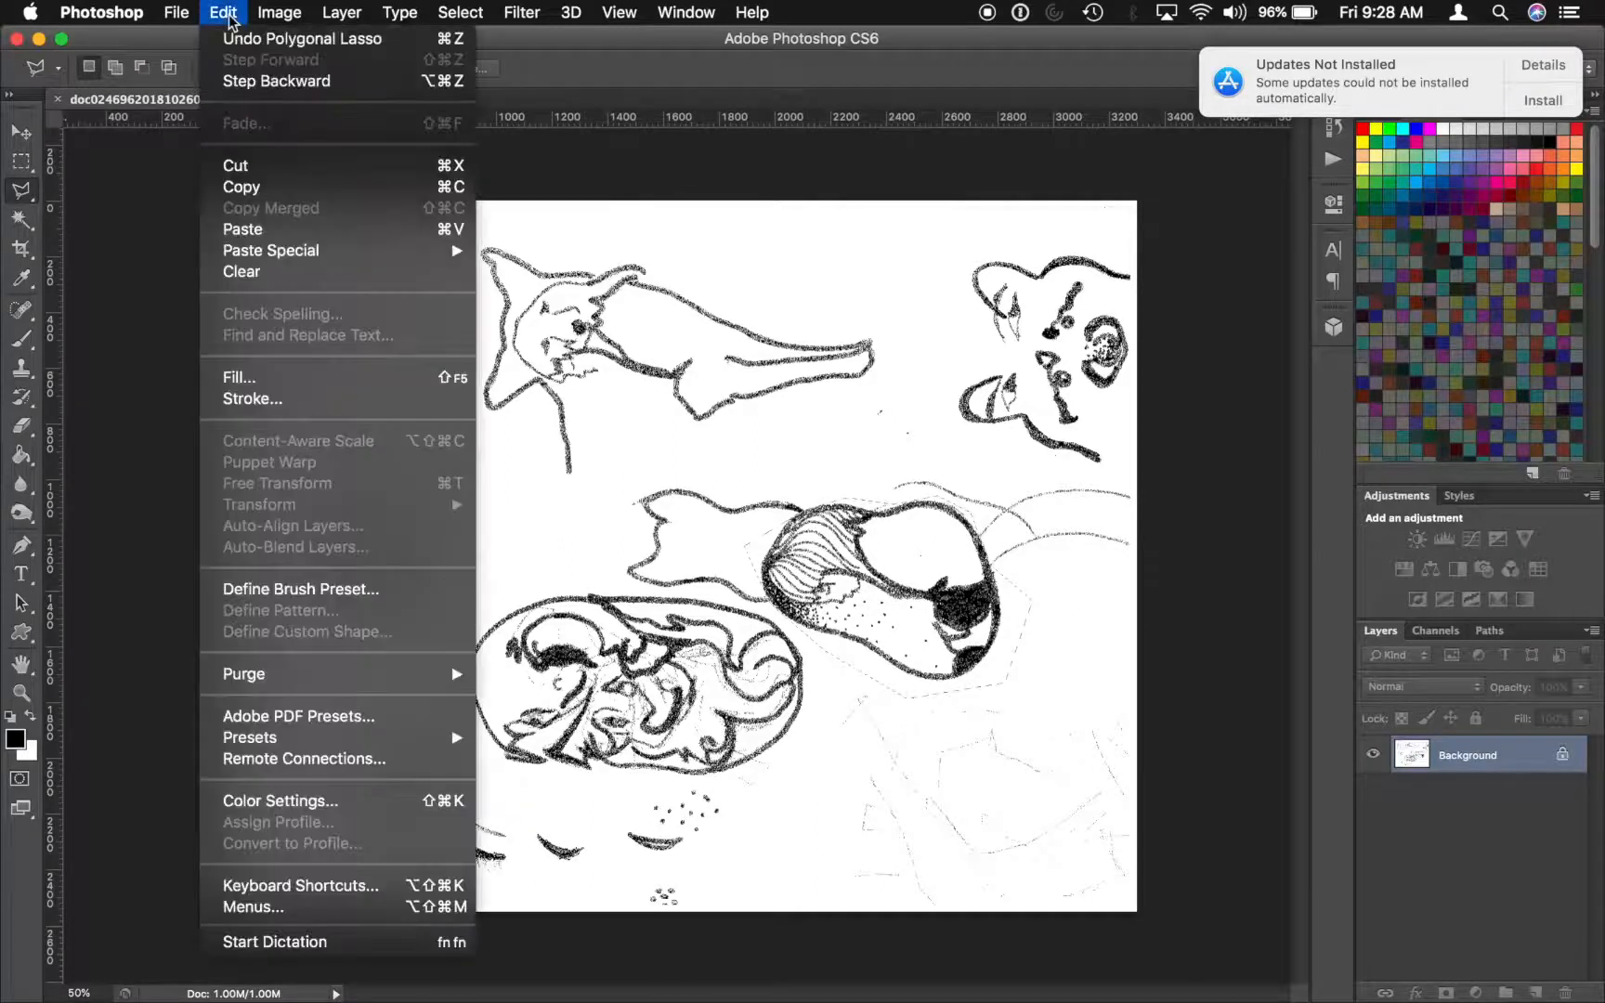
{"action": "left_click", "coordinate": [275, 188]}
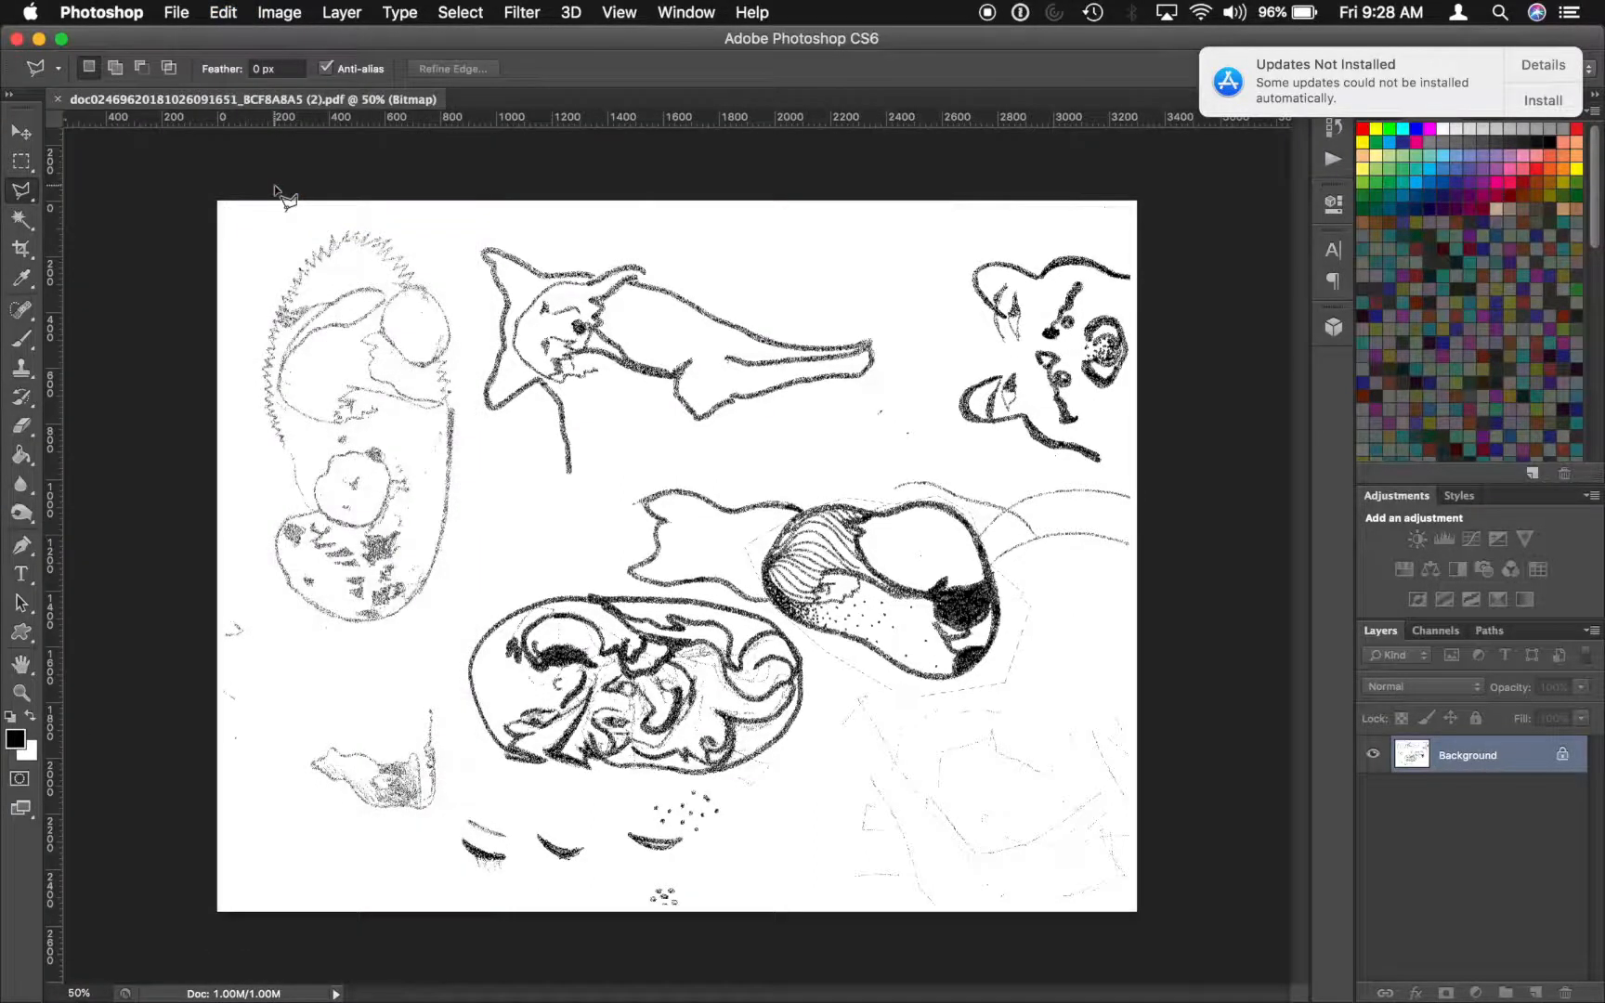
{"action": "key", "text": "F4"}
{"action": "type", "text": "adobe"}
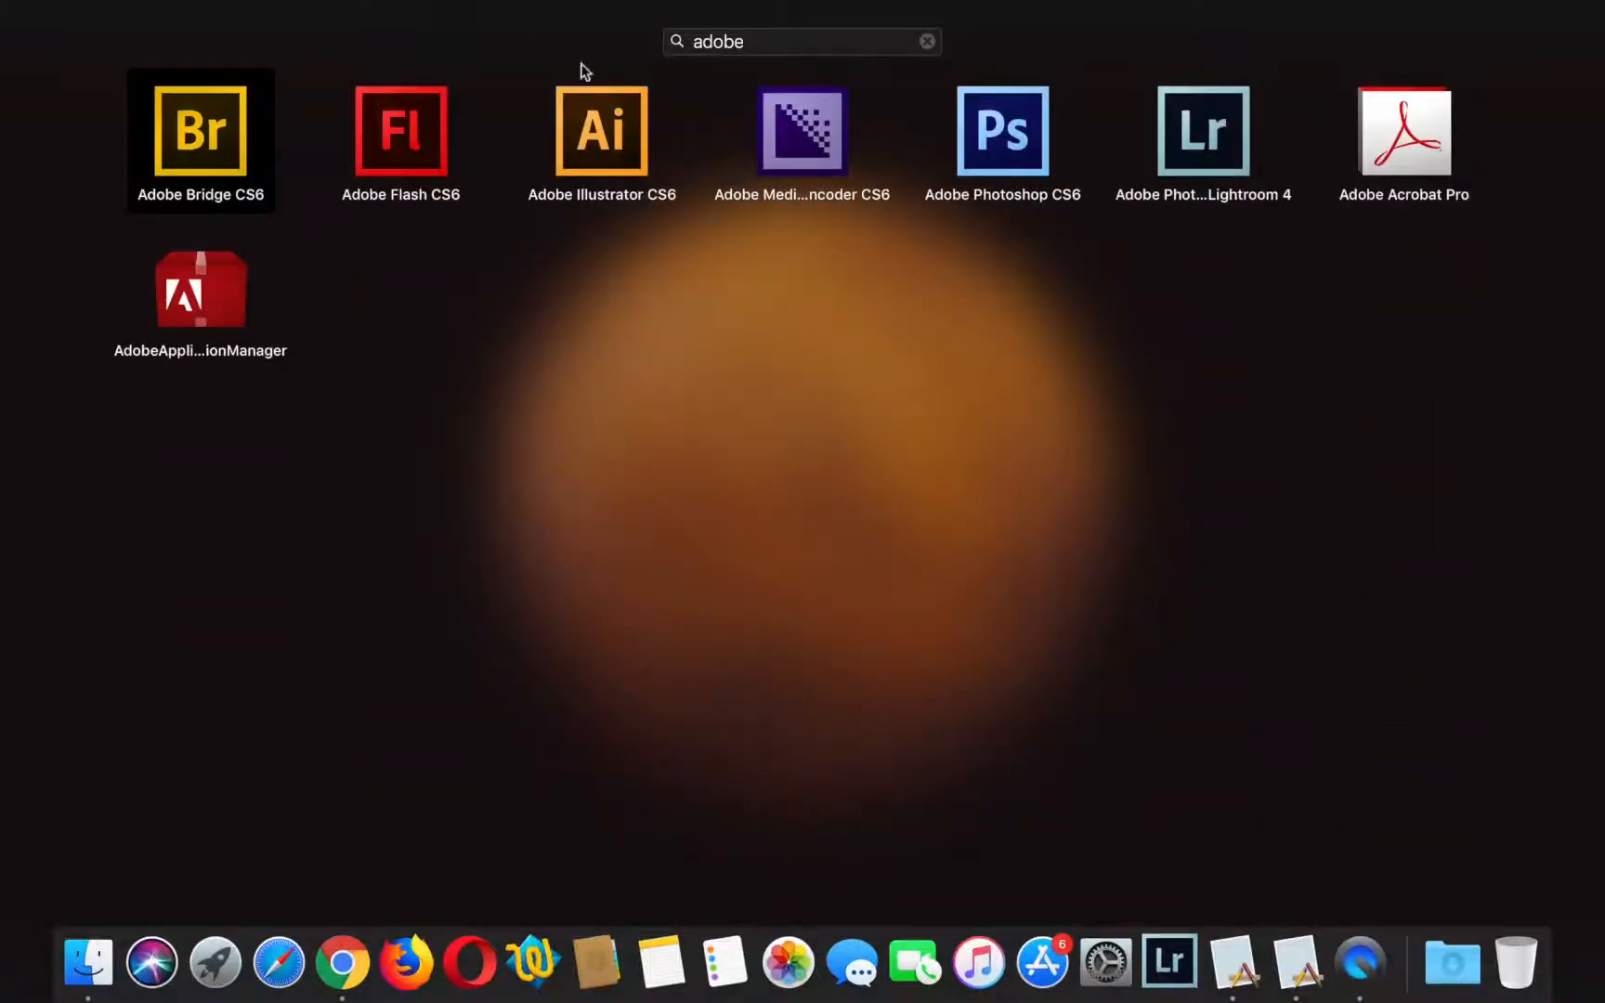
{"action": "left_click", "coordinate": [616, 130]}
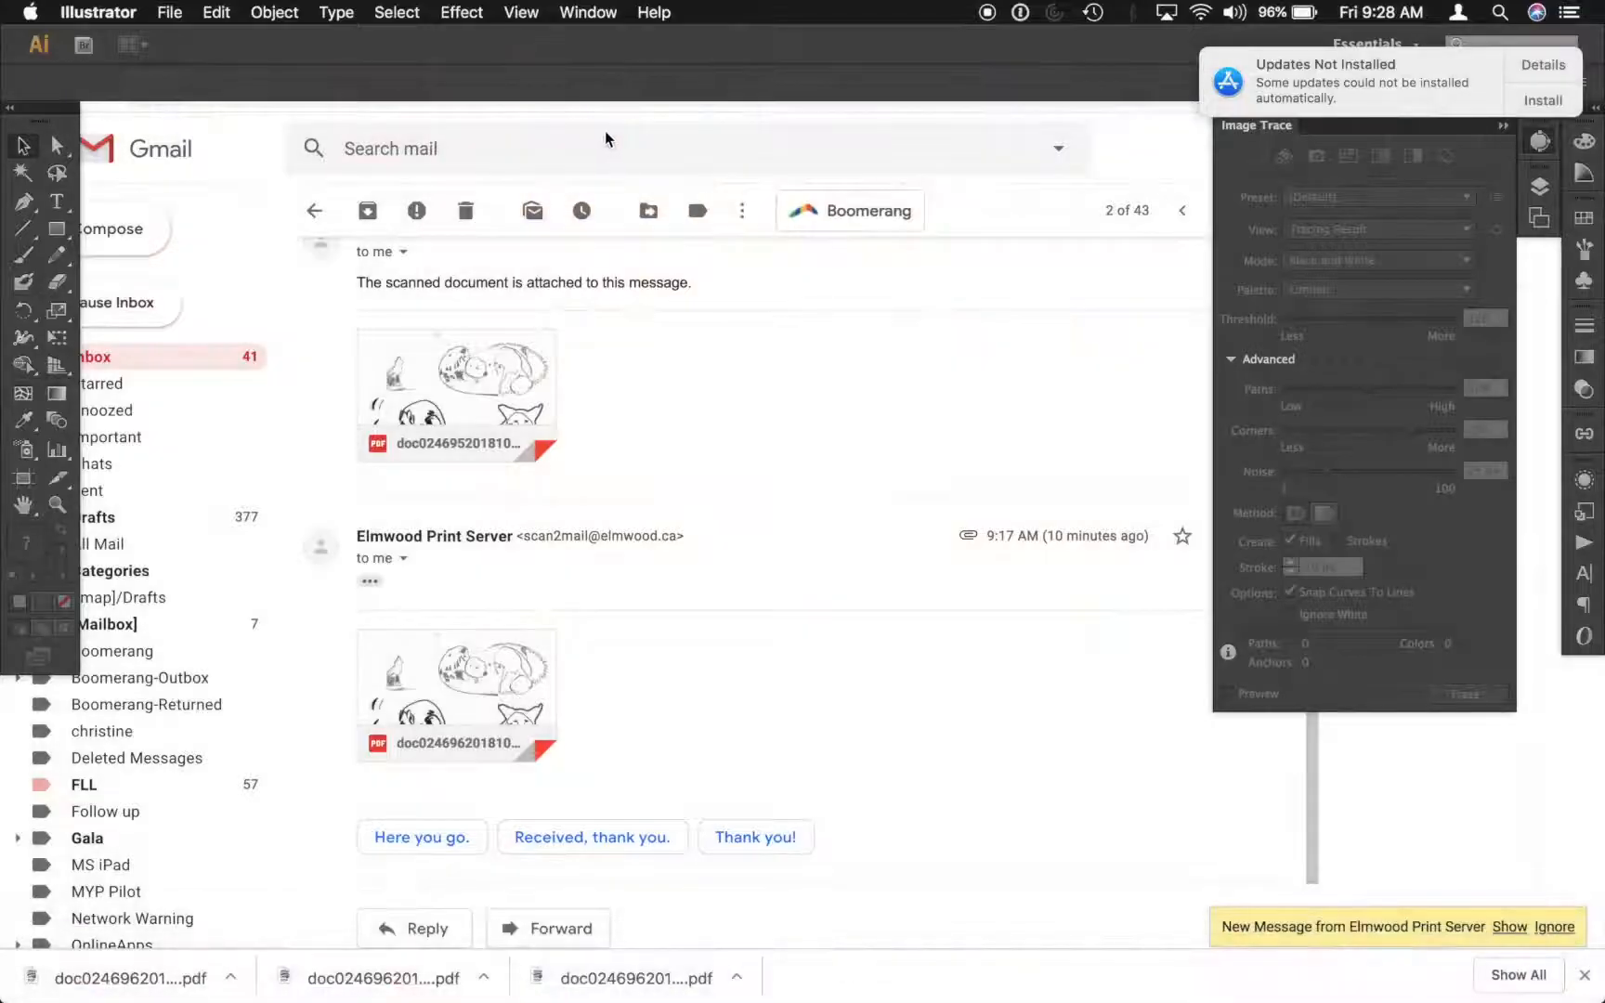
Create a new document 2 in wide and 1 in high, with the units set to Inches.
{"action": "left_click", "coordinate": [170, 12]}
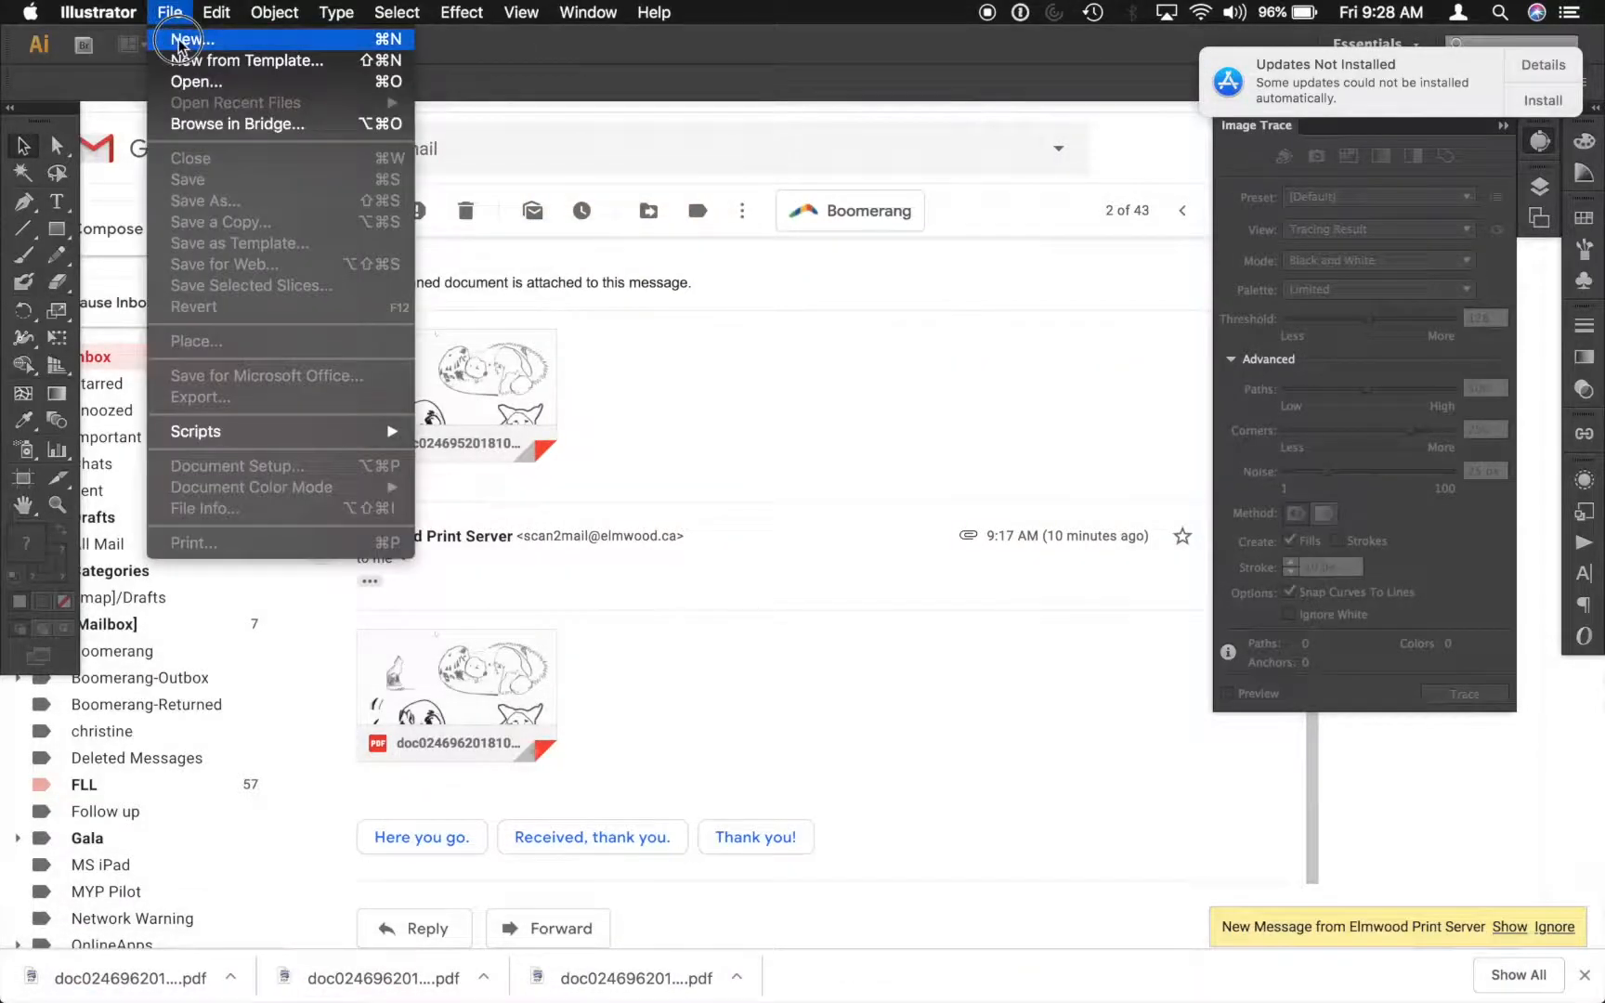
{"action": "left_click", "coordinate": [181, 42]}
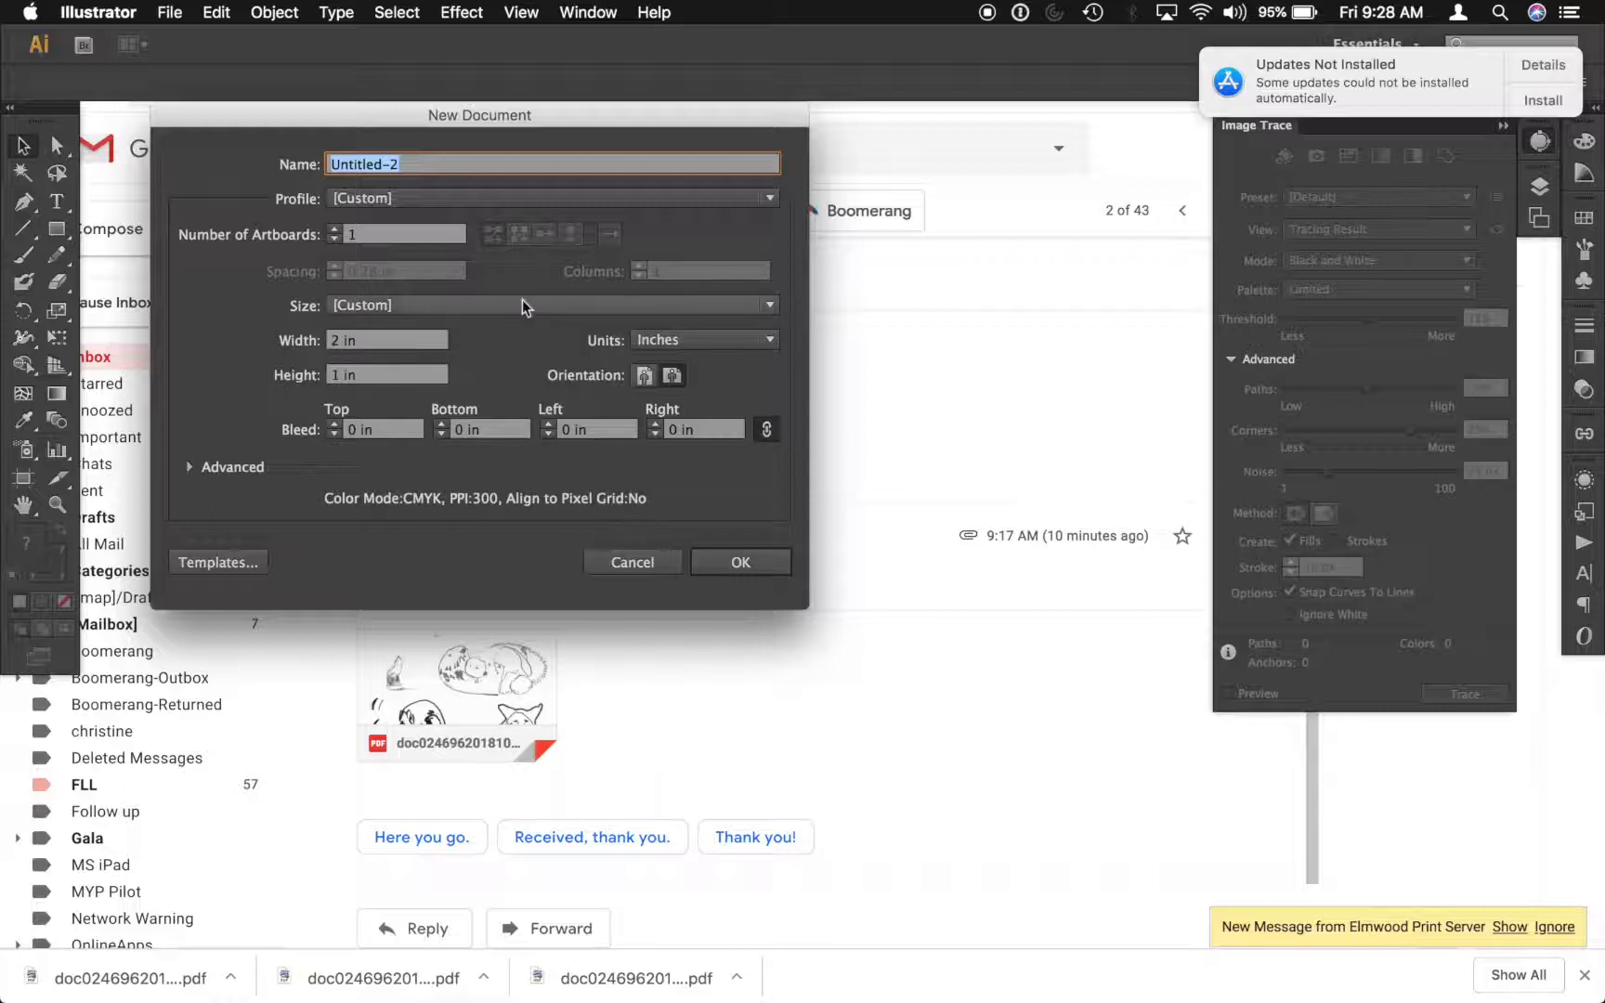
{"action": "left_click", "coordinate": [645, 342]}
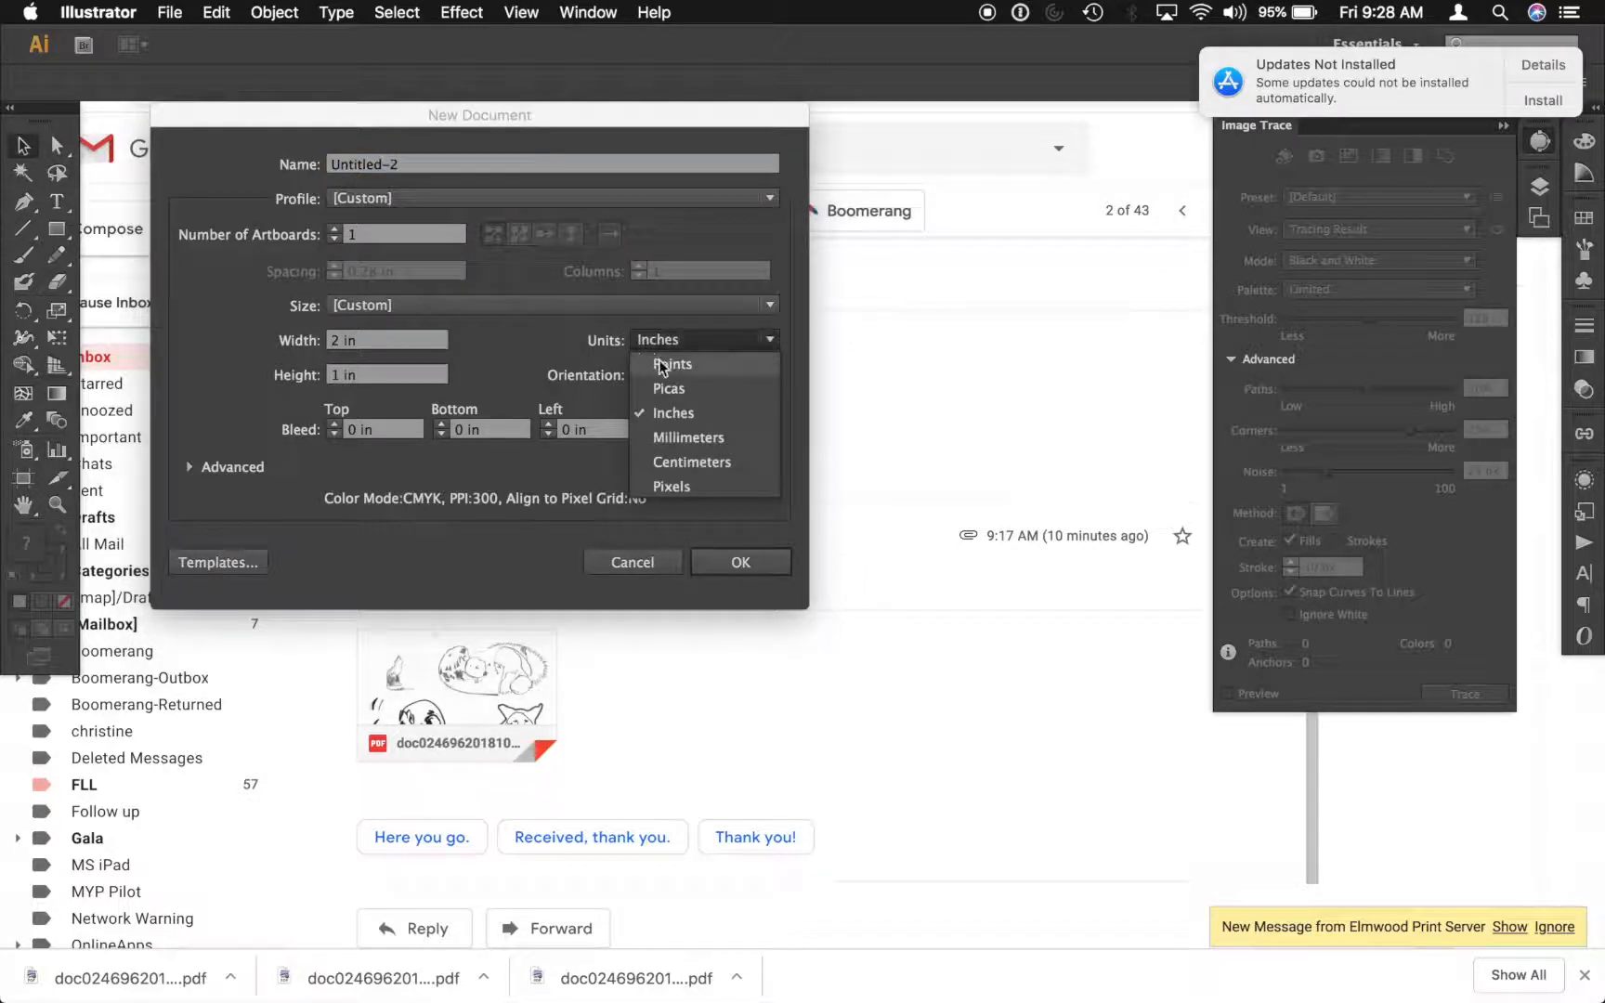
{"action": "left_click", "coordinate": [671, 418]}
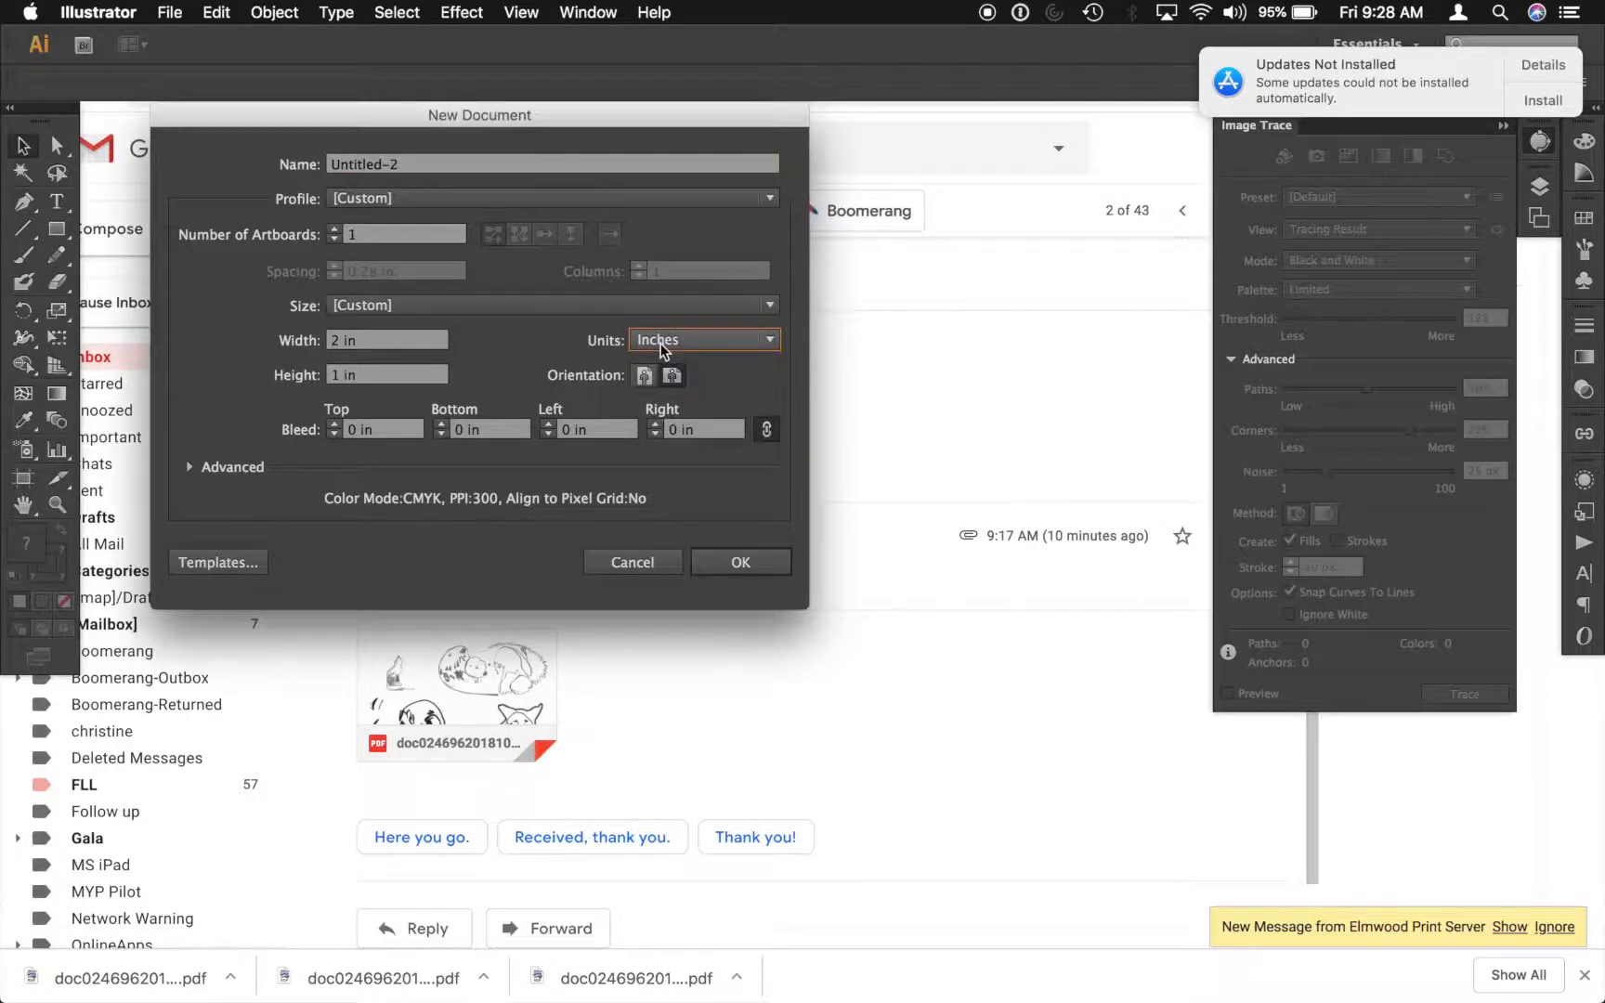
{"action": "left_click", "coordinate": [739, 564]}
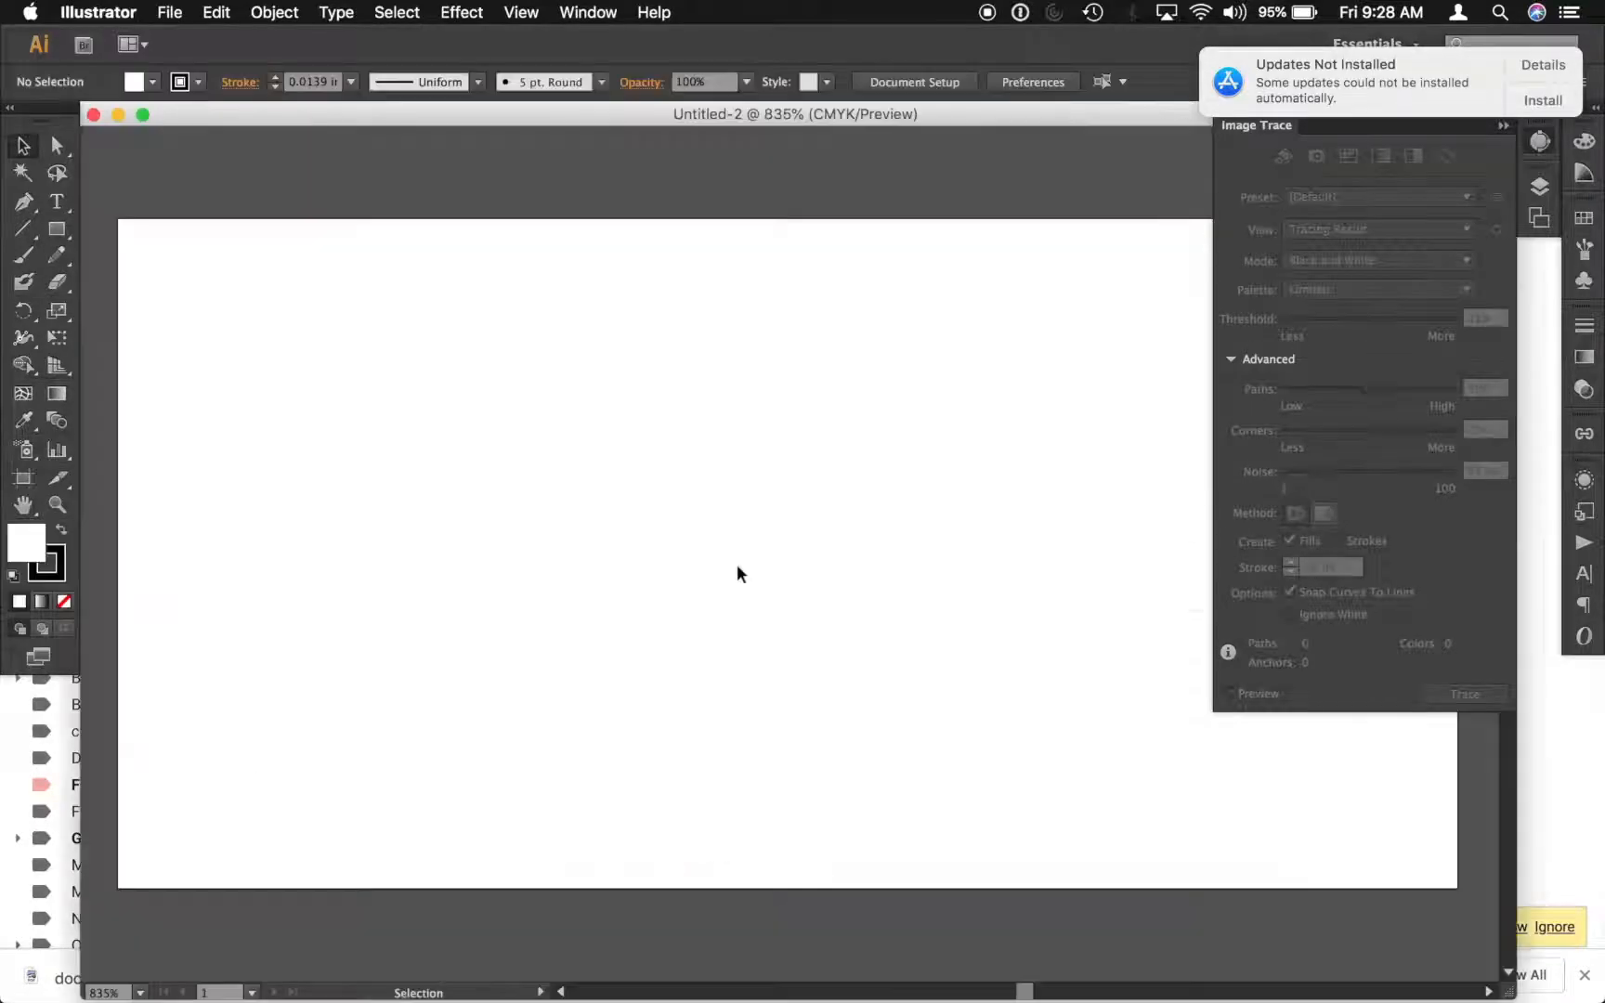
Collapse the Image Trace settings and paste the copied drawing into the new document.
{"action": "left_click", "coordinate": [1539, 146]}
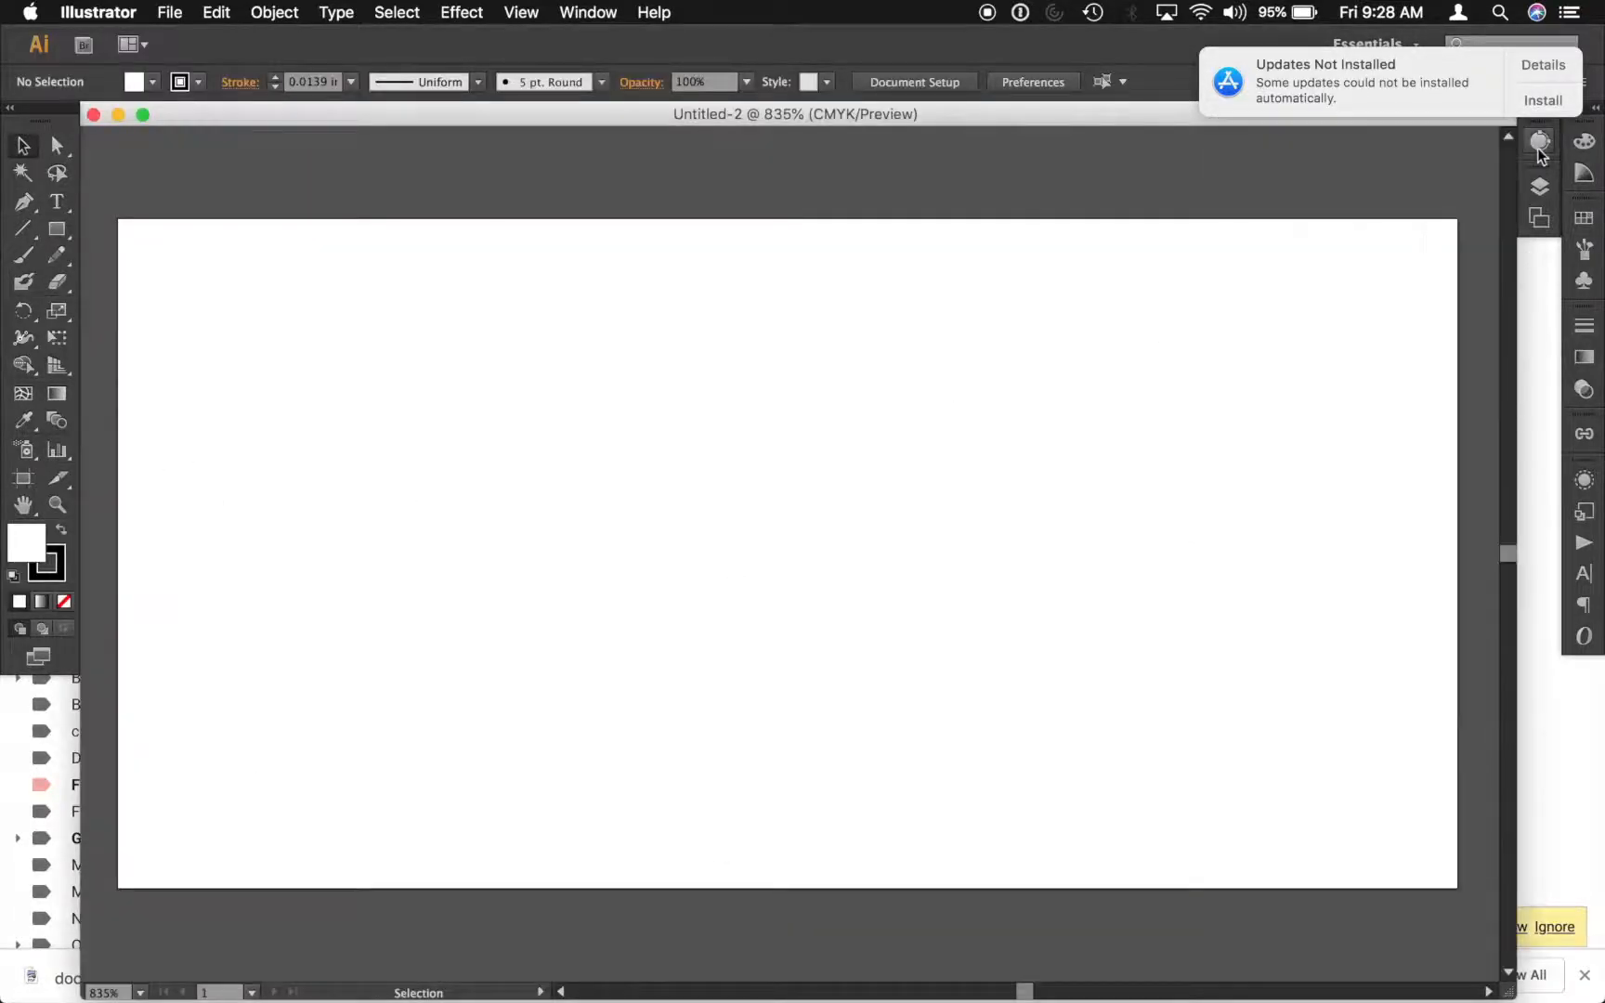
{"action": "left_click", "coordinate": [216, 12]}
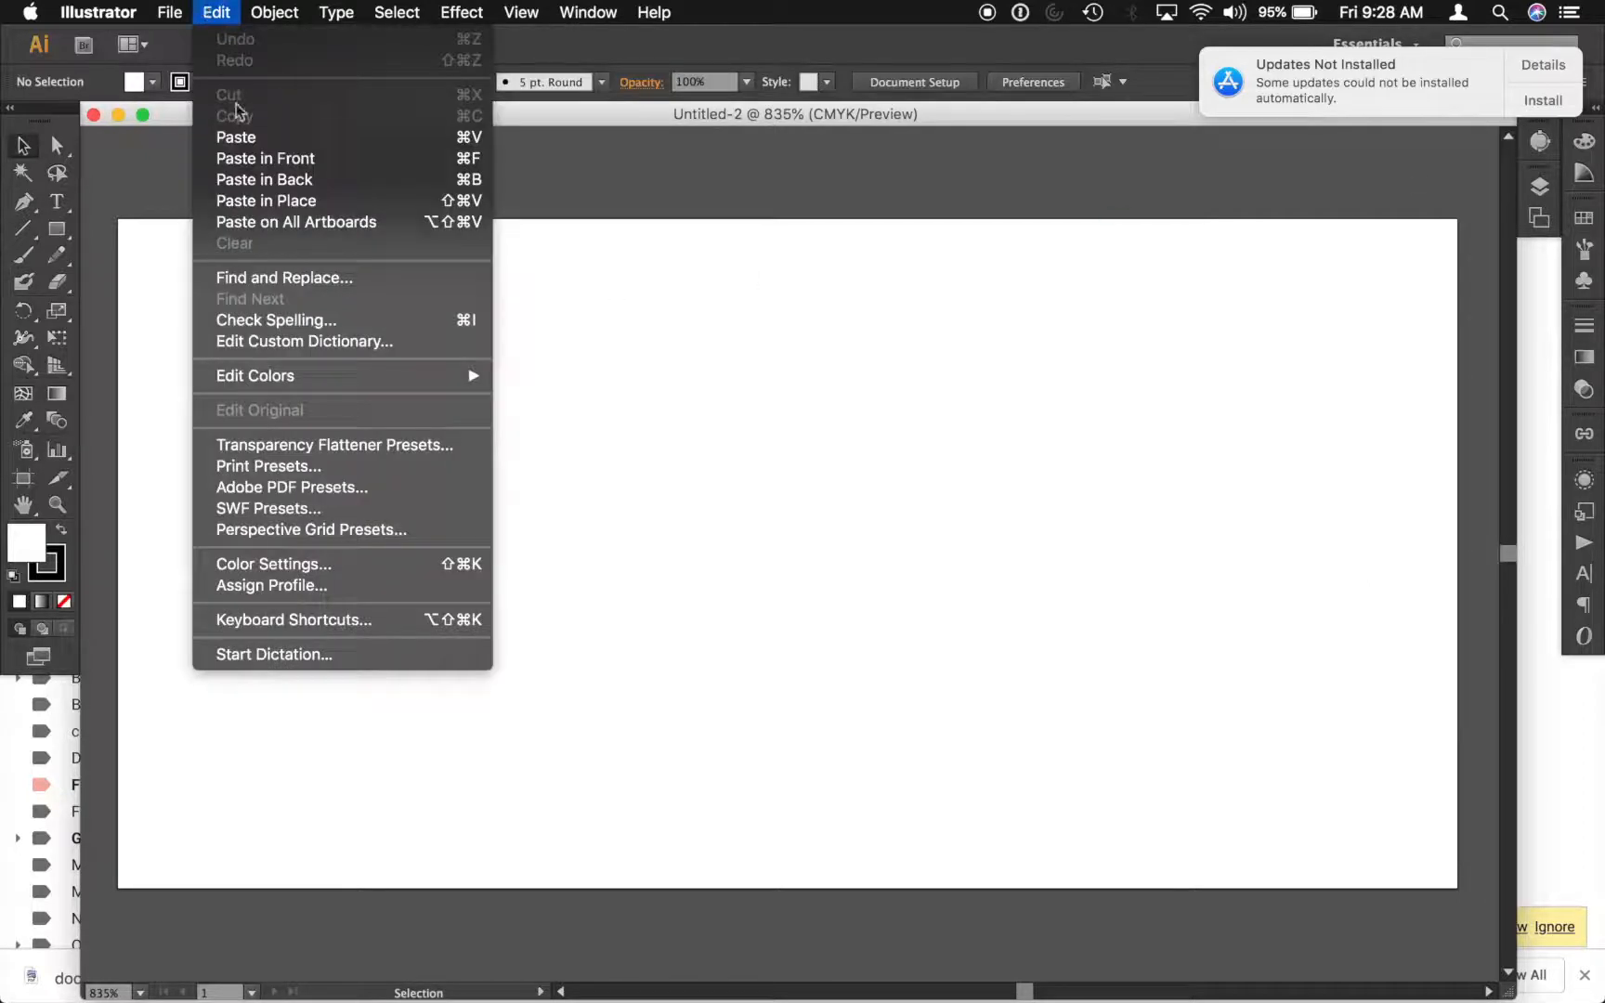
{"action": "left_click", "coordinate": [249, 145]}
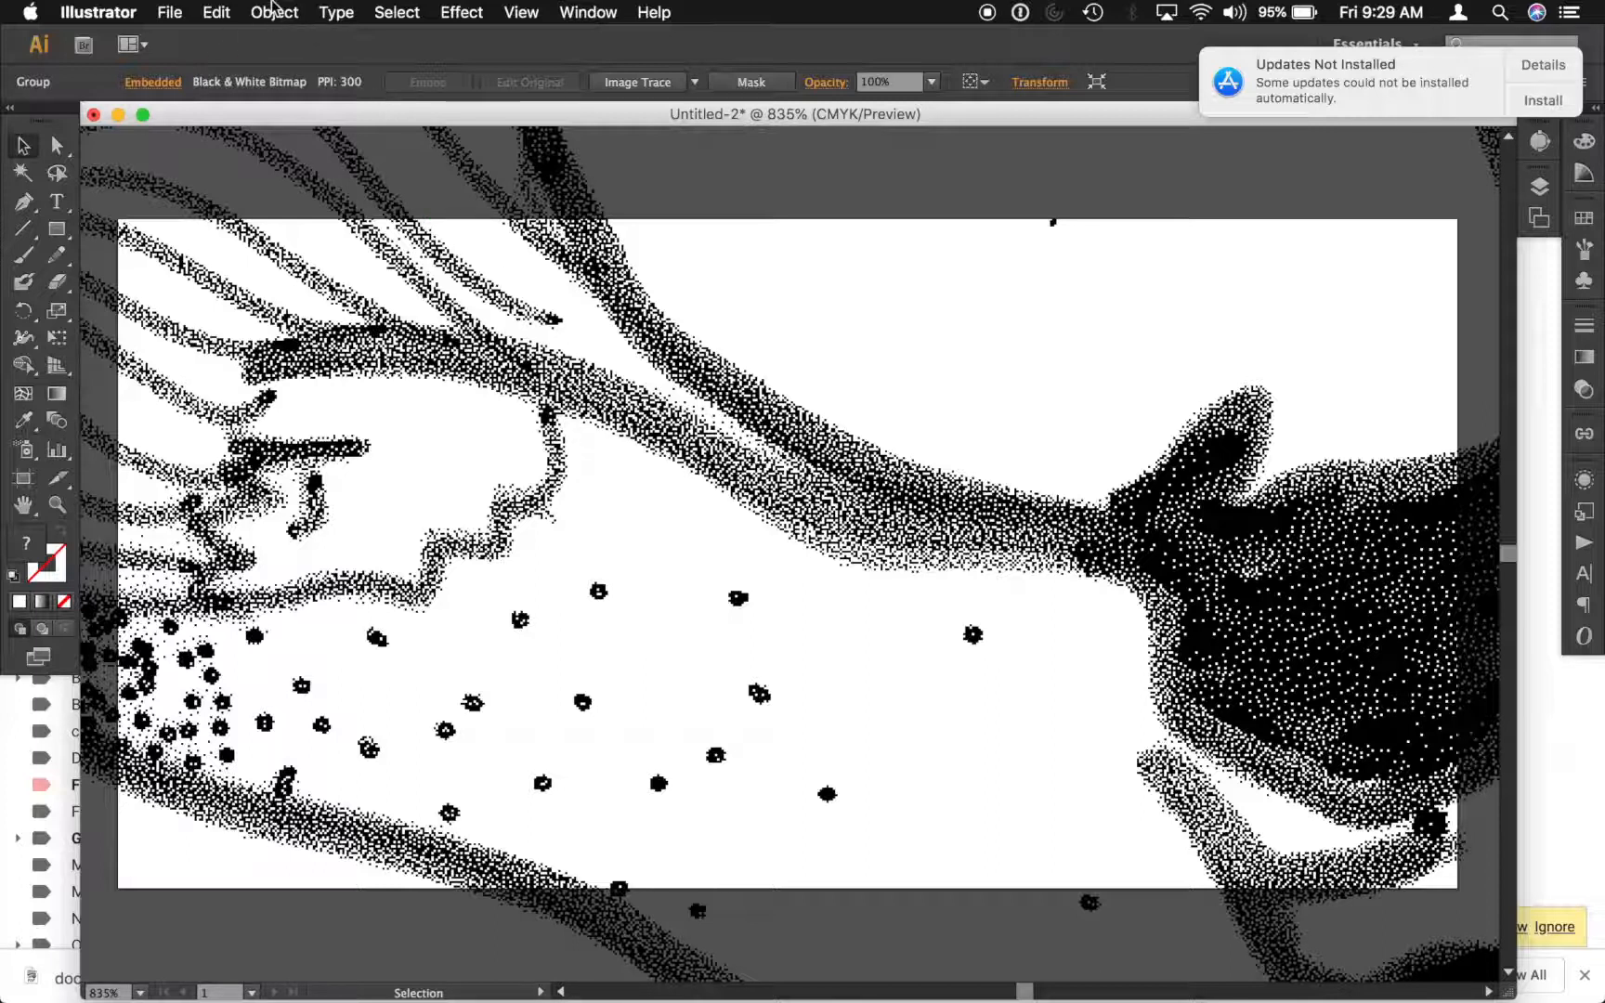
Scale the pasted drawing uniformly to 50%.
{"action": "left_click", "coordinate": [272, 8]}
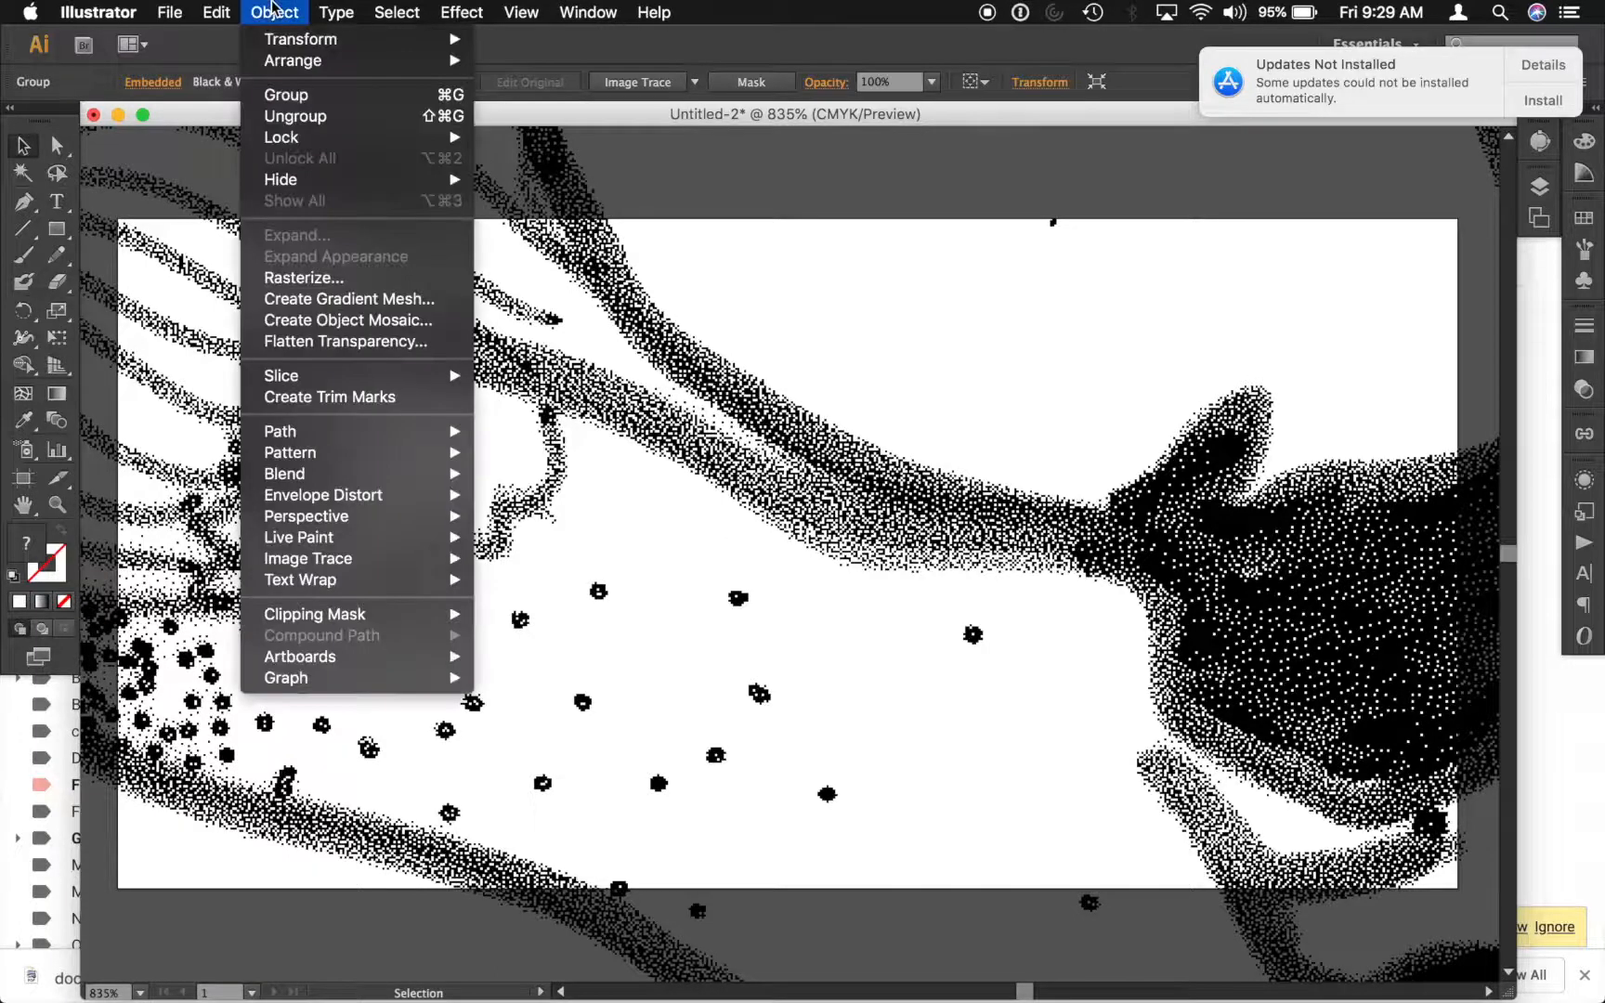
{"action": "mouse_move", "coordinate": [302, 41]}
{"action": "left_click", "coordinate": [611, 155]}
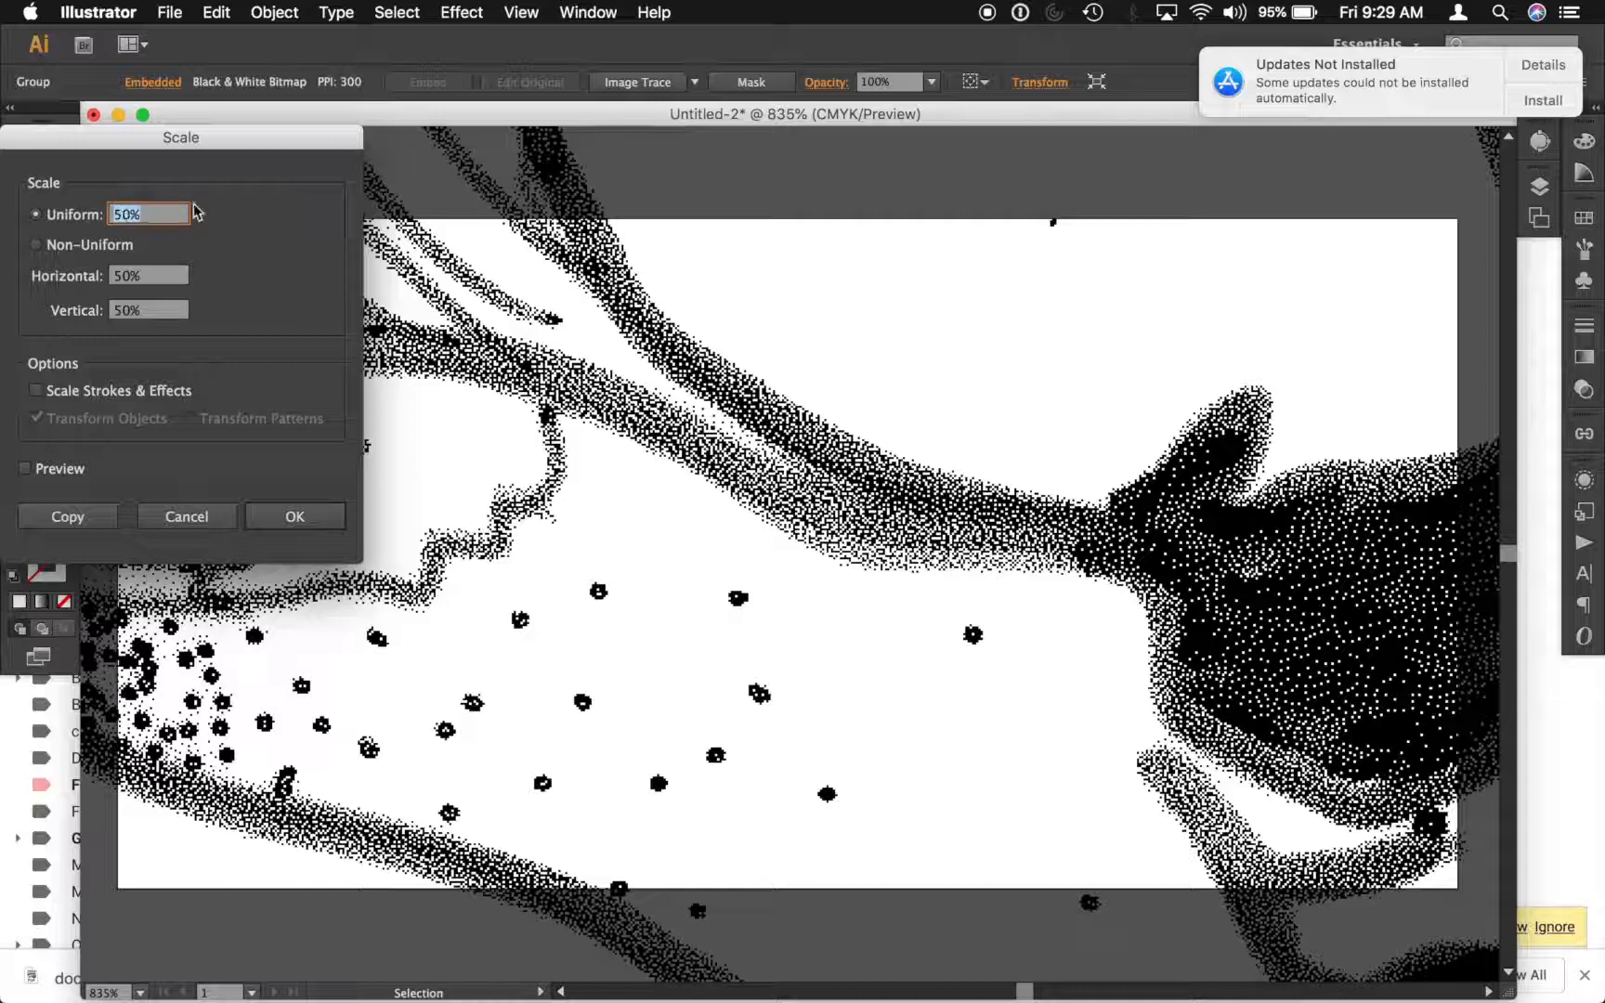
{"action": "left_click", "coordinate": [302, 517]}
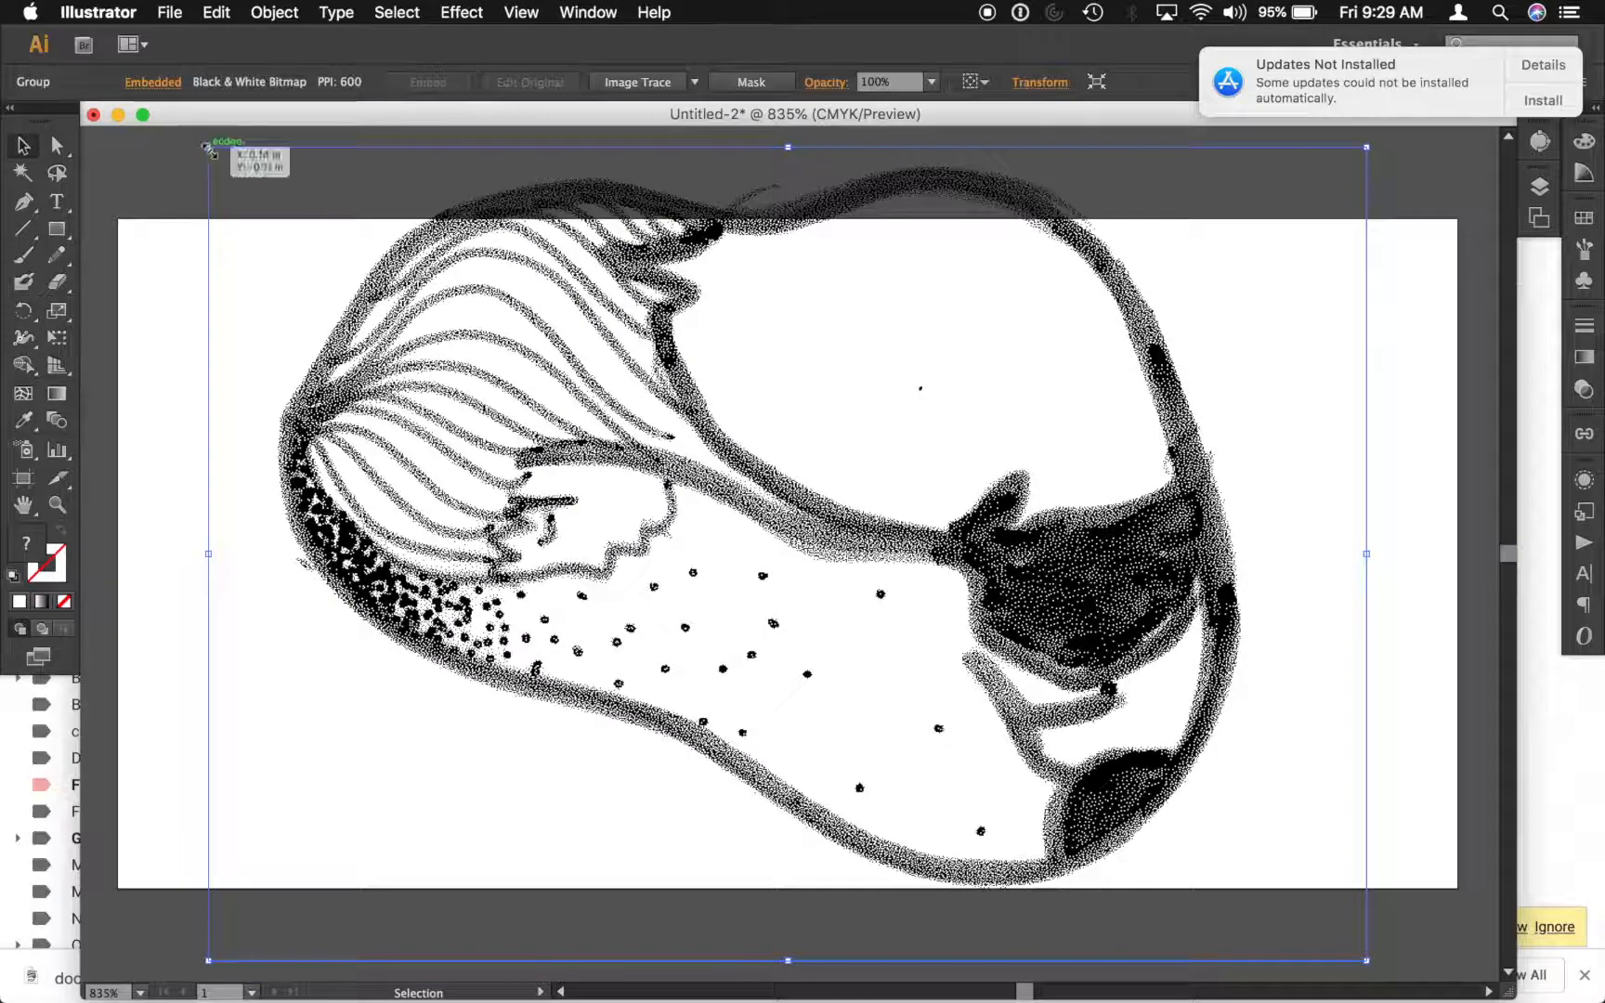
Shrink the drawing proportionally to about 1.35 × 0.95 in so that it fits inside the artboard.
{"action": "key", "text": "shift"}
{"action": "left_click_drag", "start_coordinate": [206, 146], "coordinate": [319, 225]}
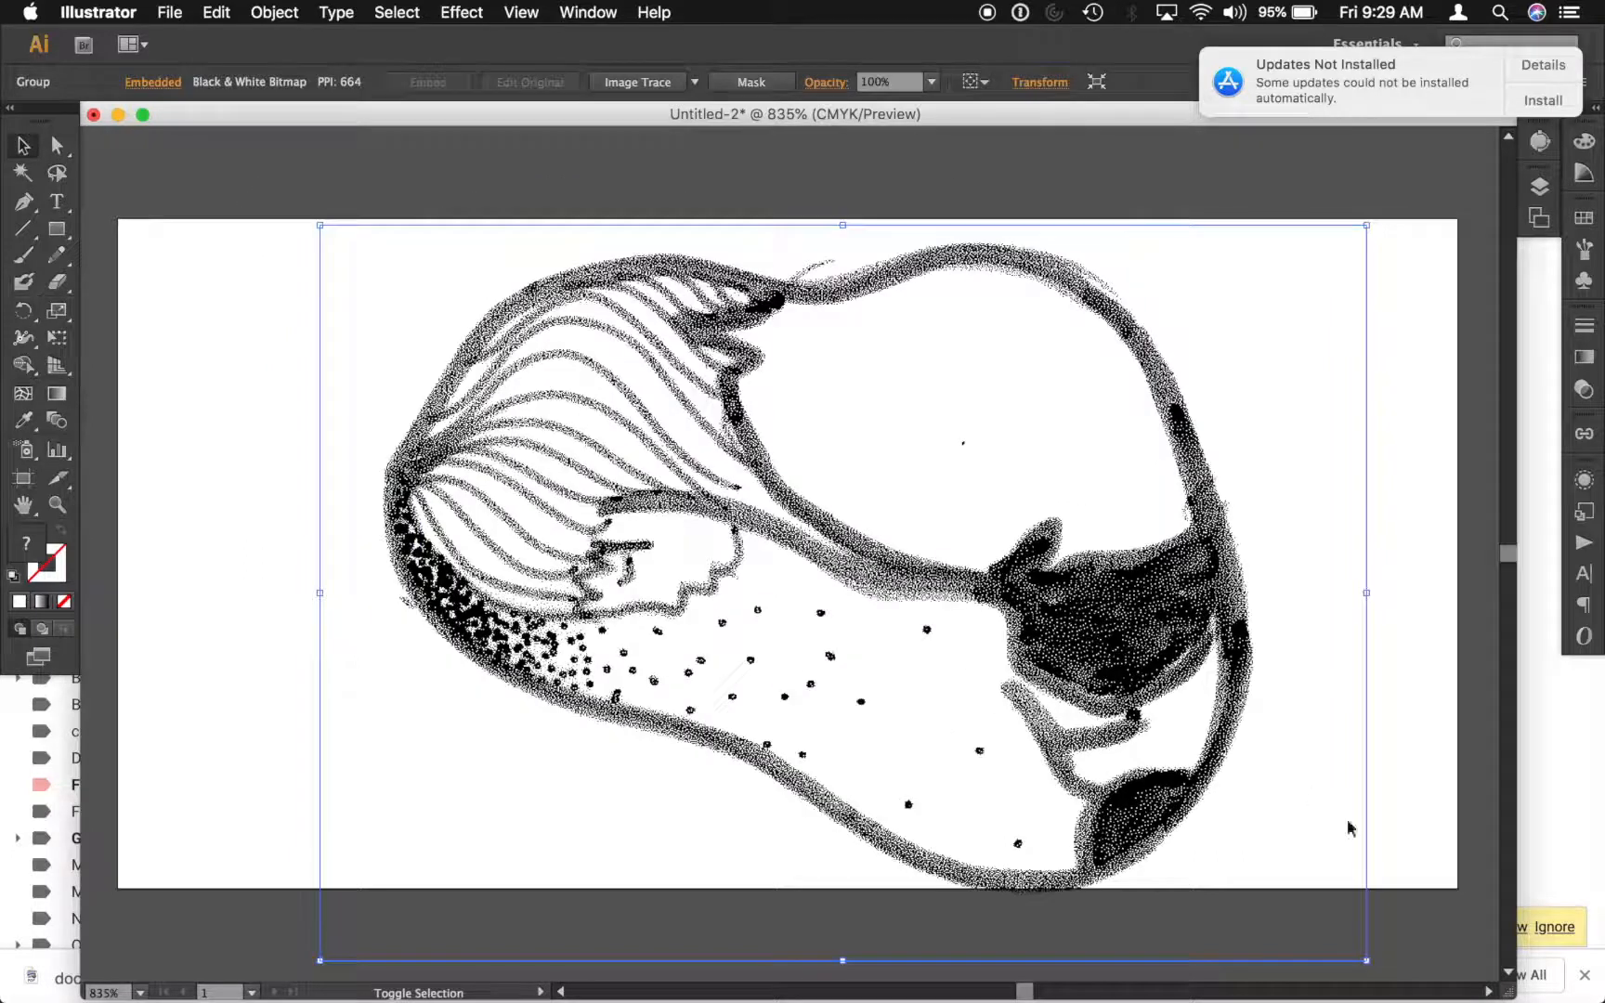
{"action": "left_click_drag", "start_coordinate": [1328, 931], "coordinate": [1227, 862]}
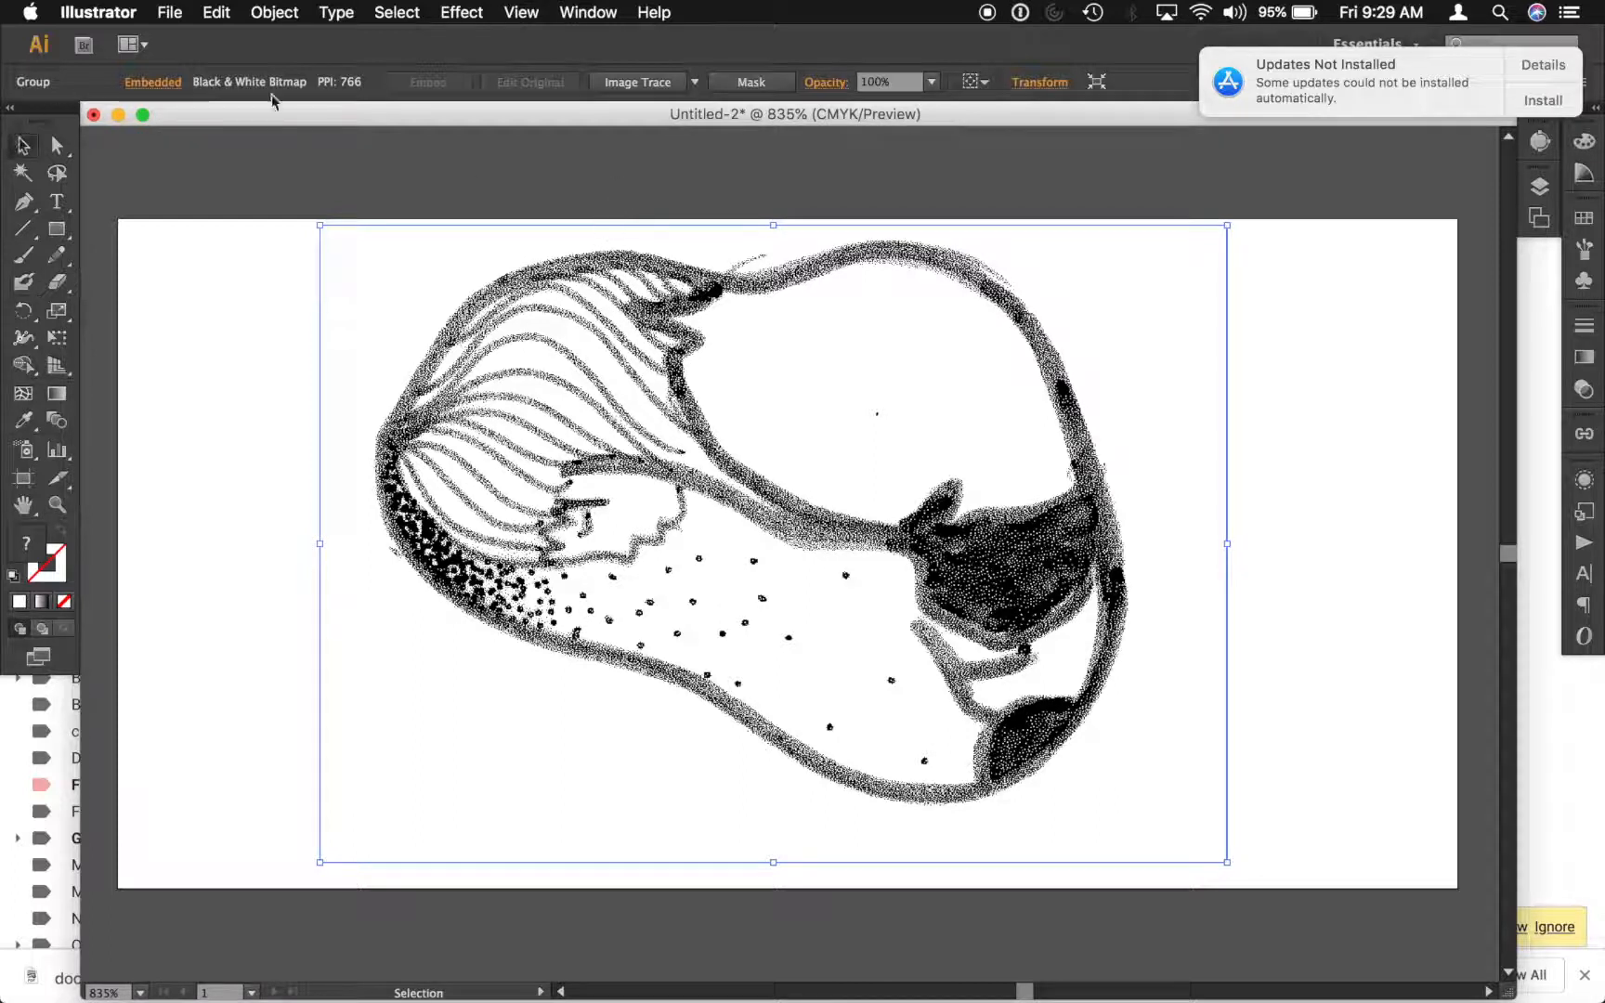
Trace the drawing with Image Trace in Black and White mode, ignoring white.
{"action": "left_click", "coordinate": [606, 22]}
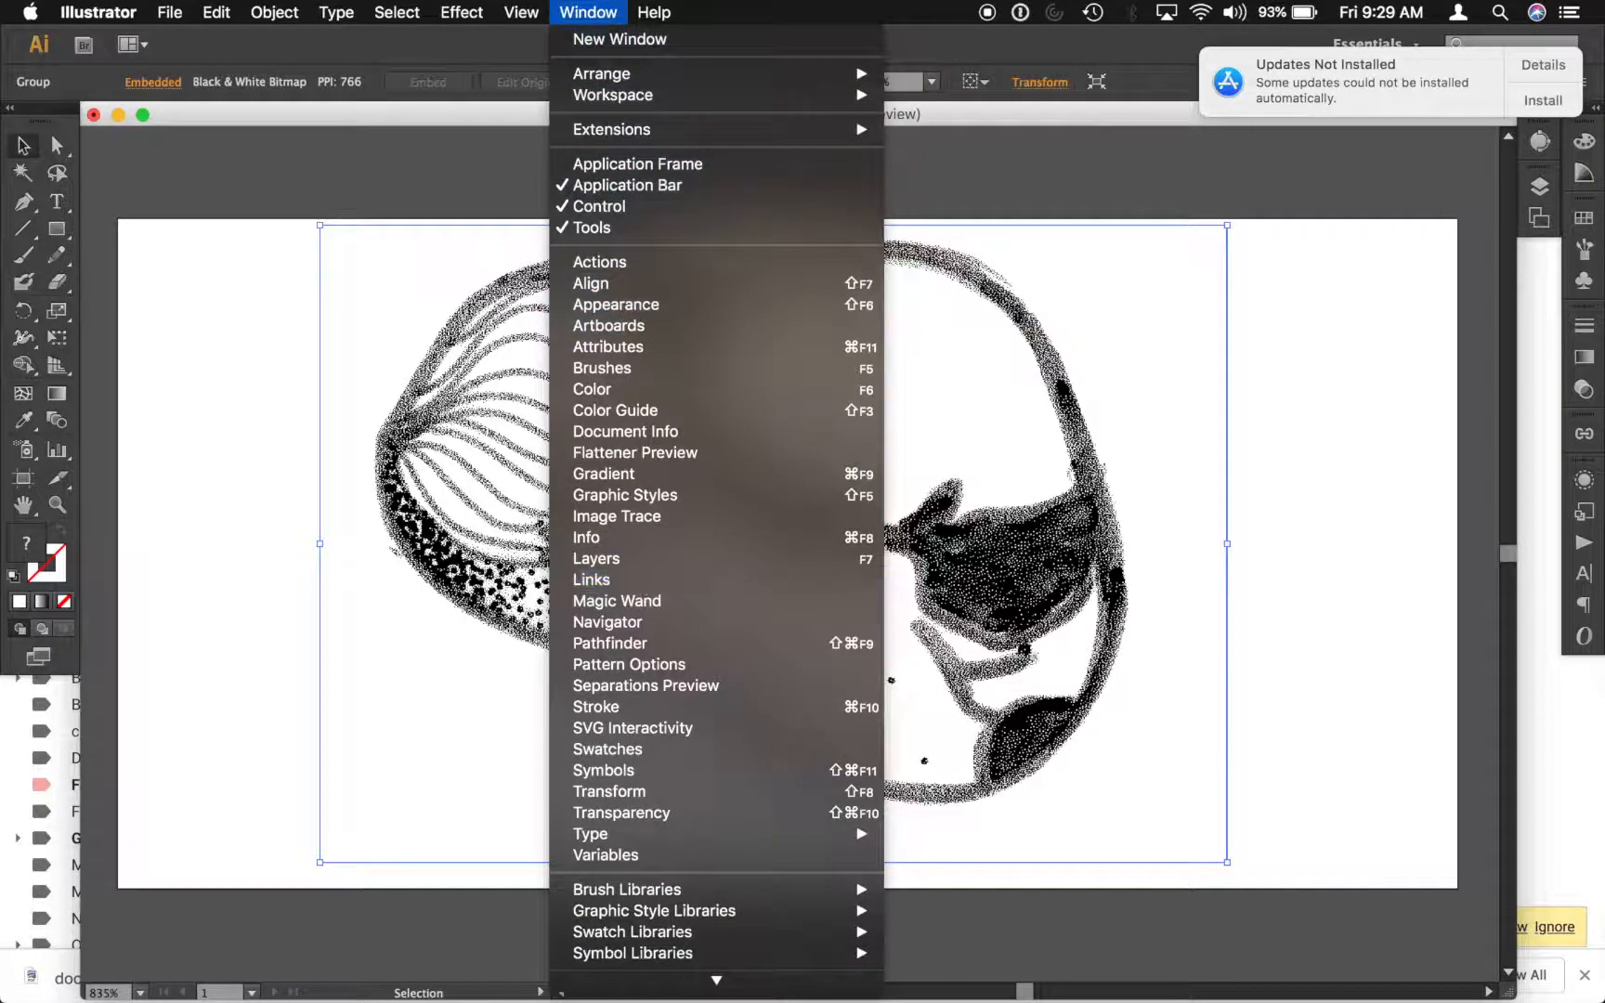
{"action": "mouse_move", "coordinate": [678, 980]}
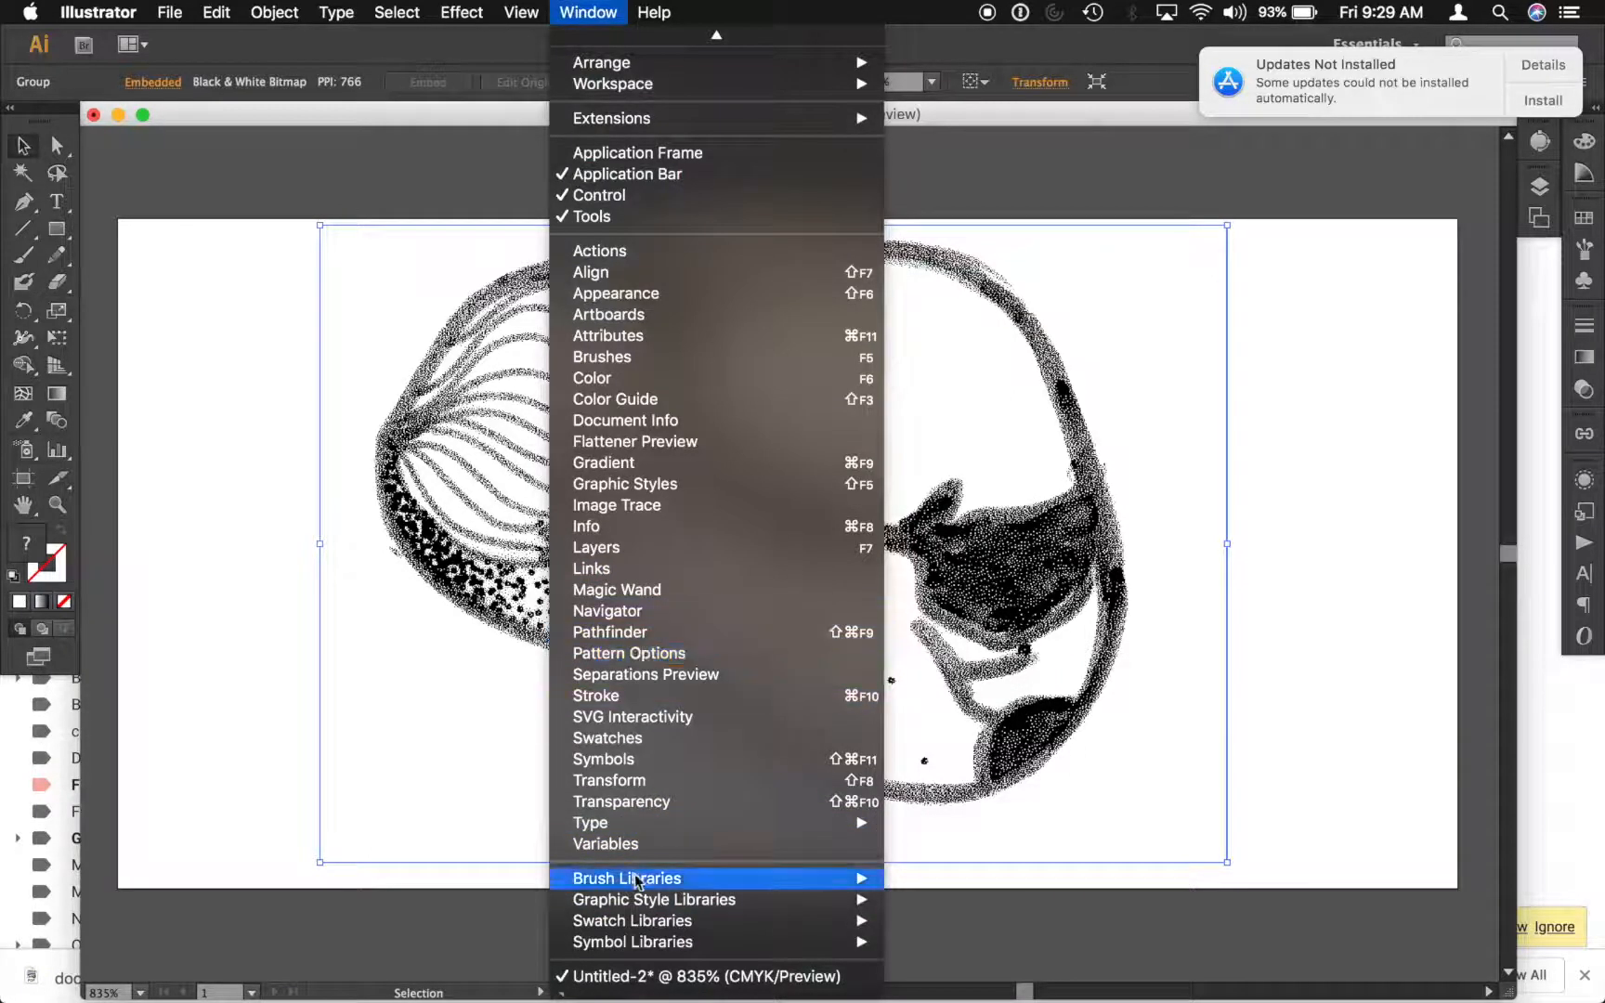
{"action": "left_click", "coordinate": [616, 506]}
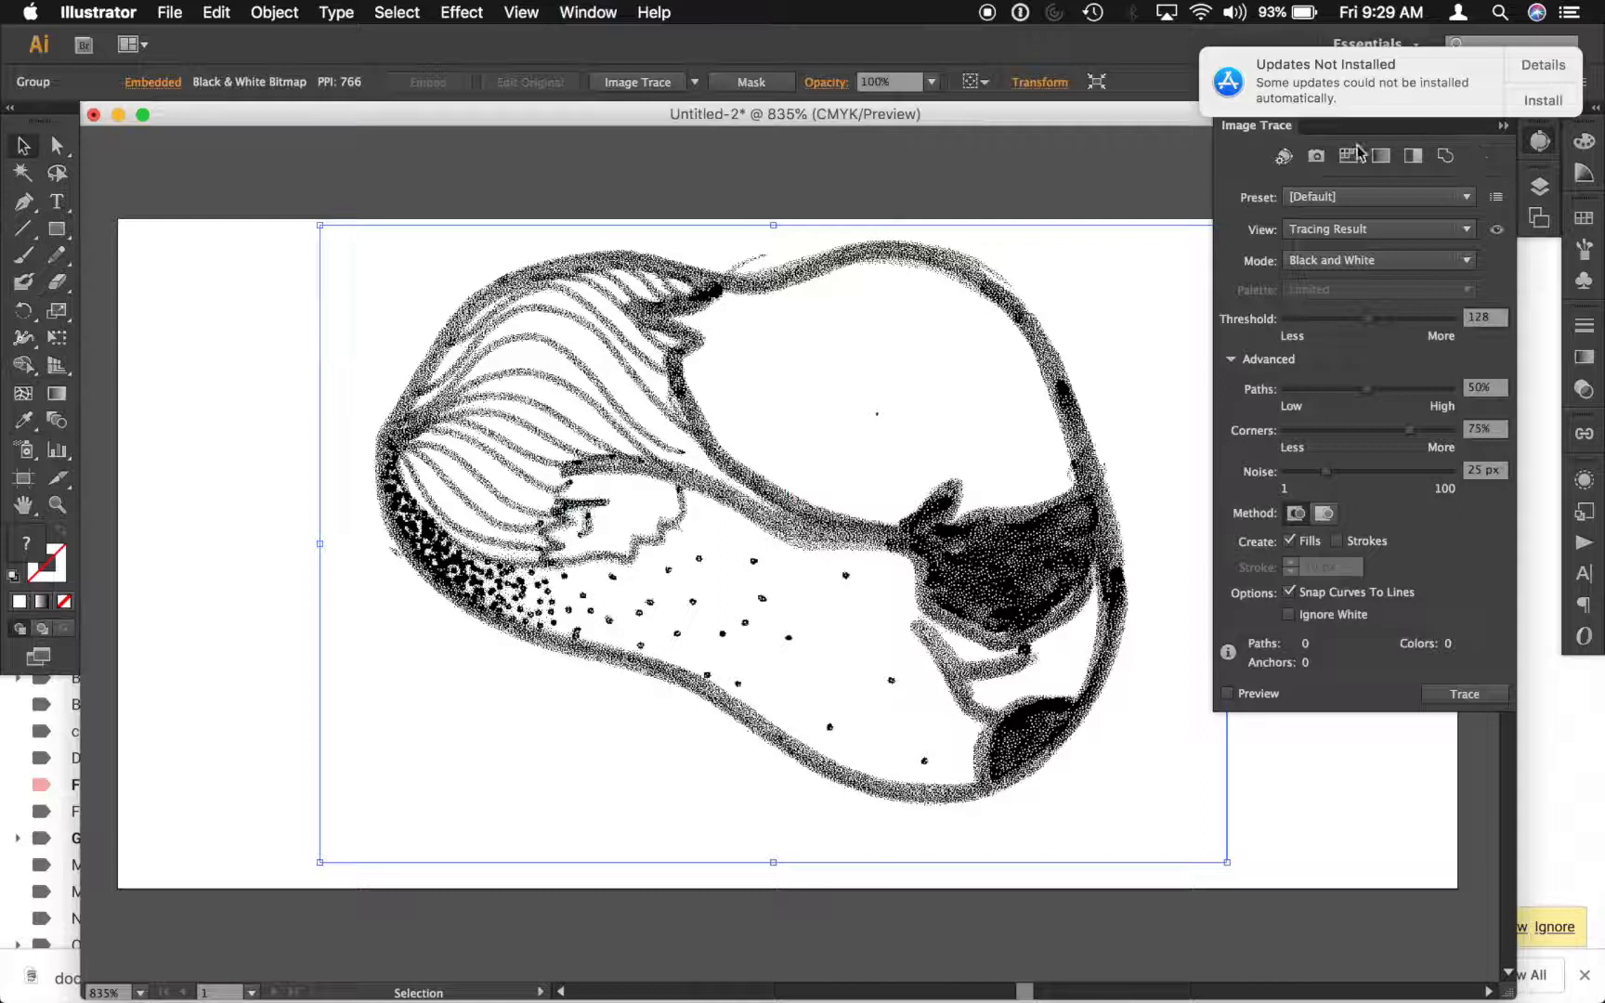
{"action": "left_click", "coordinate": [1504, 128]}
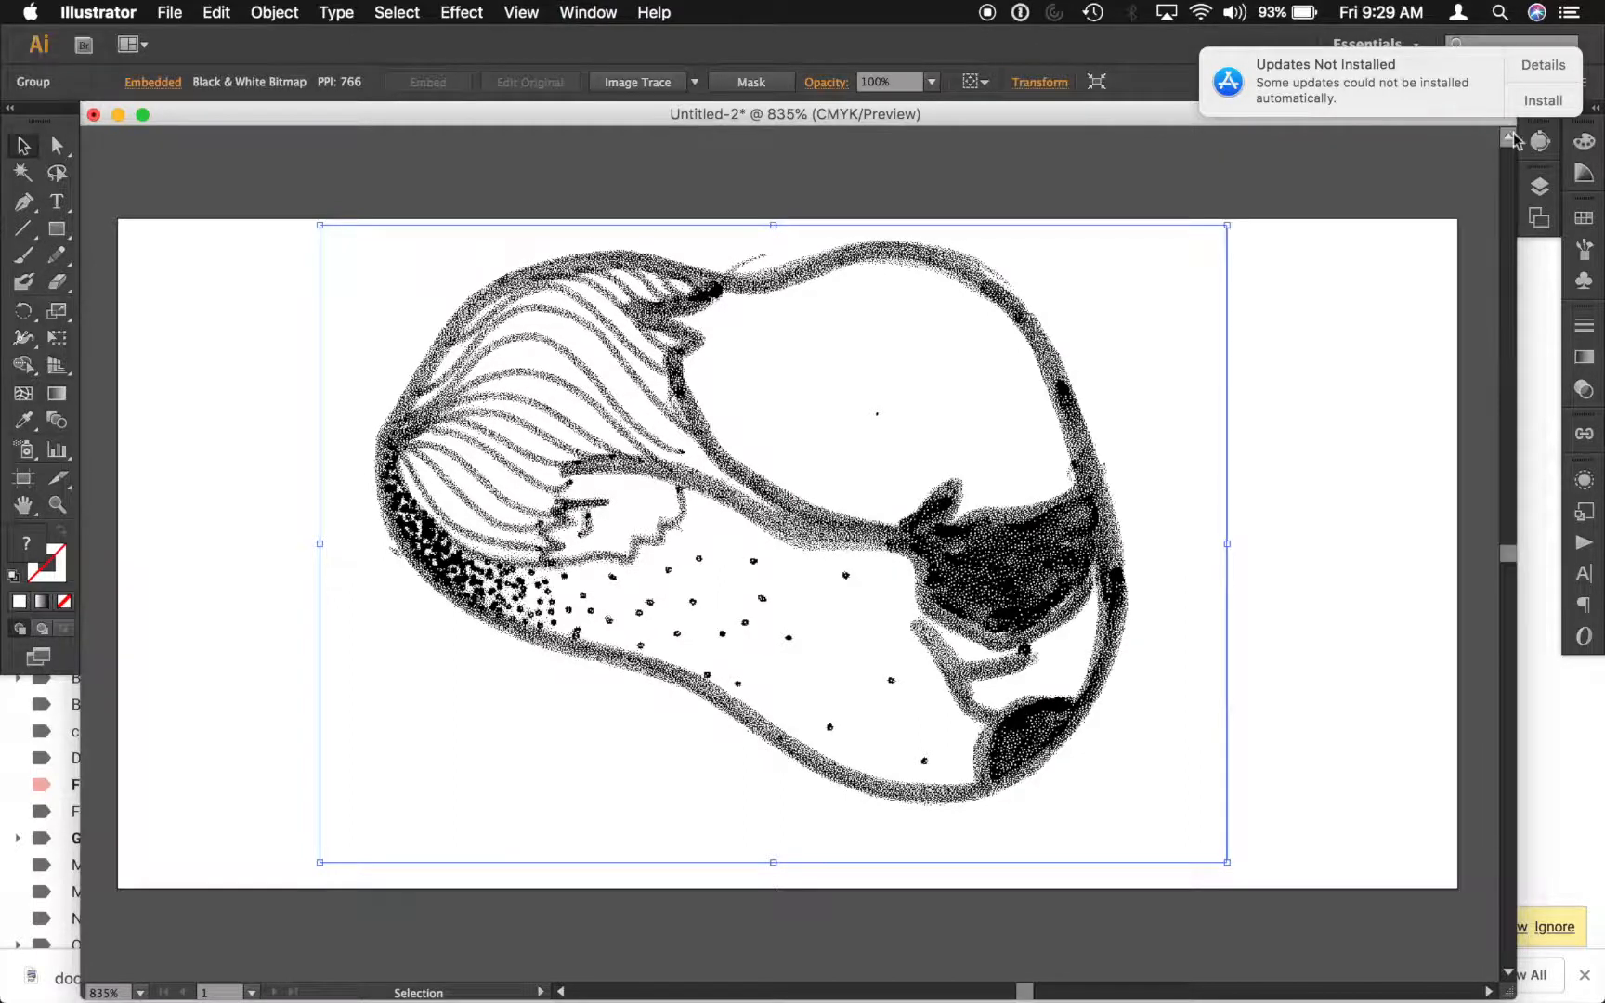
{"action": "left_click", "coordinate": [1539, 140]}
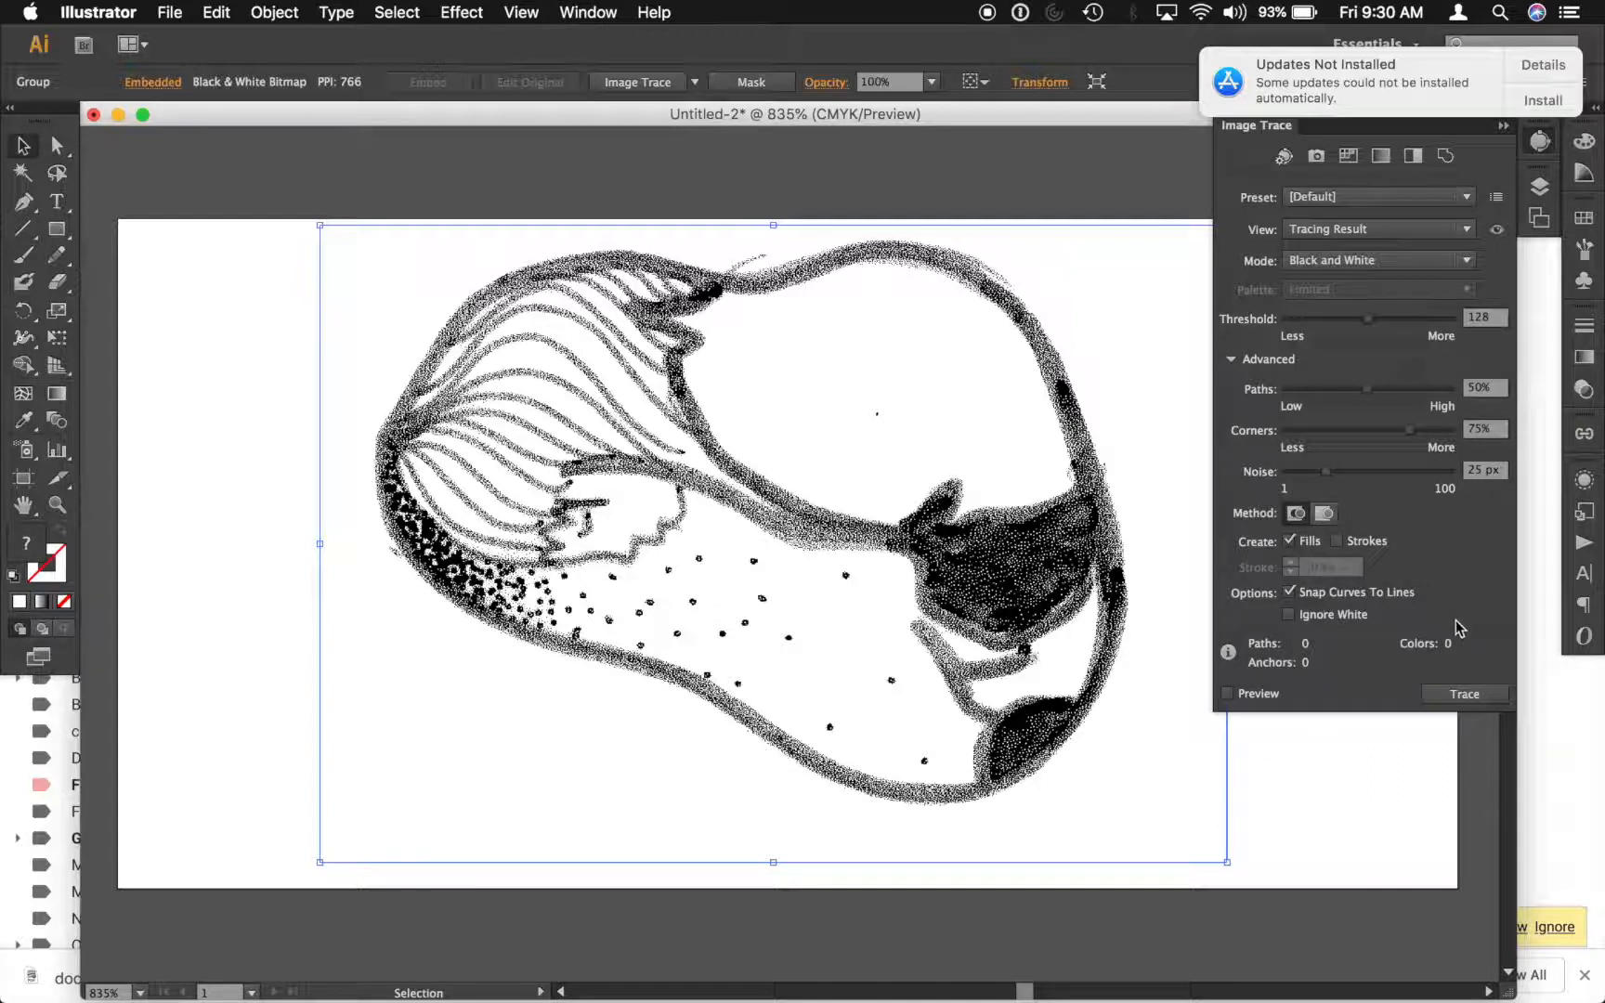
{"action": "left_click", "coordinate": [1290, 617]}
{"action": "left_click", "coordinate": [1466, 698]}
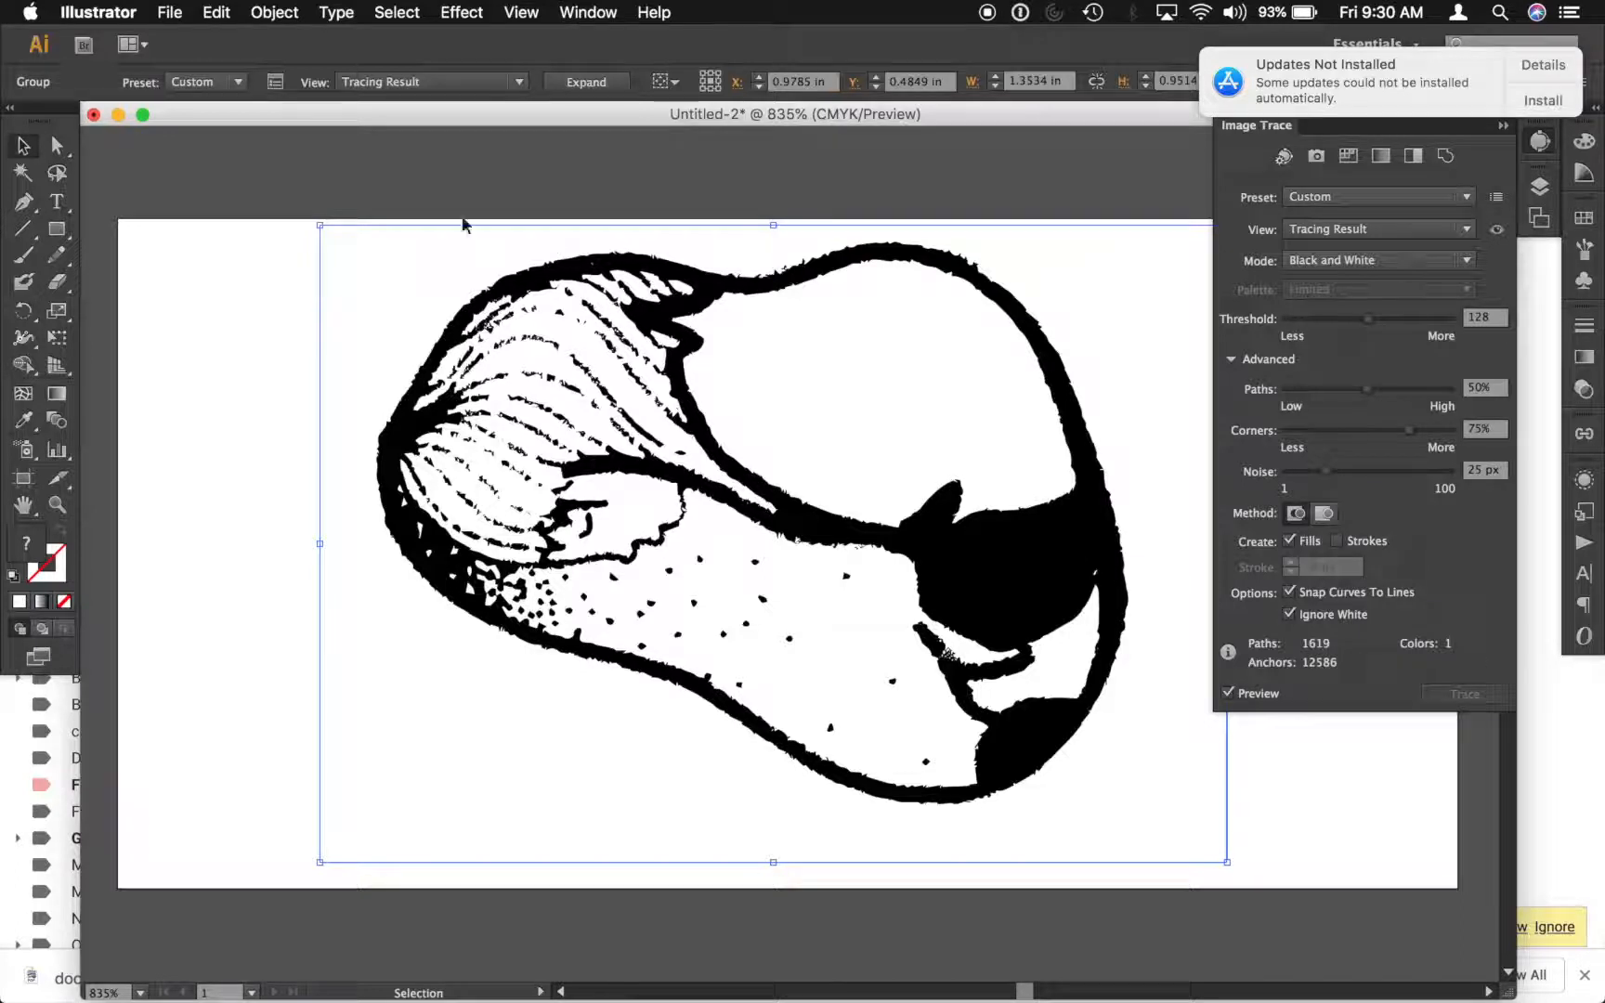
Start saving the document under a new name and launch Google Drive File Stream to make Google Drive available as a location.
{"action": "left_click", "coordinate": [169, 13]}
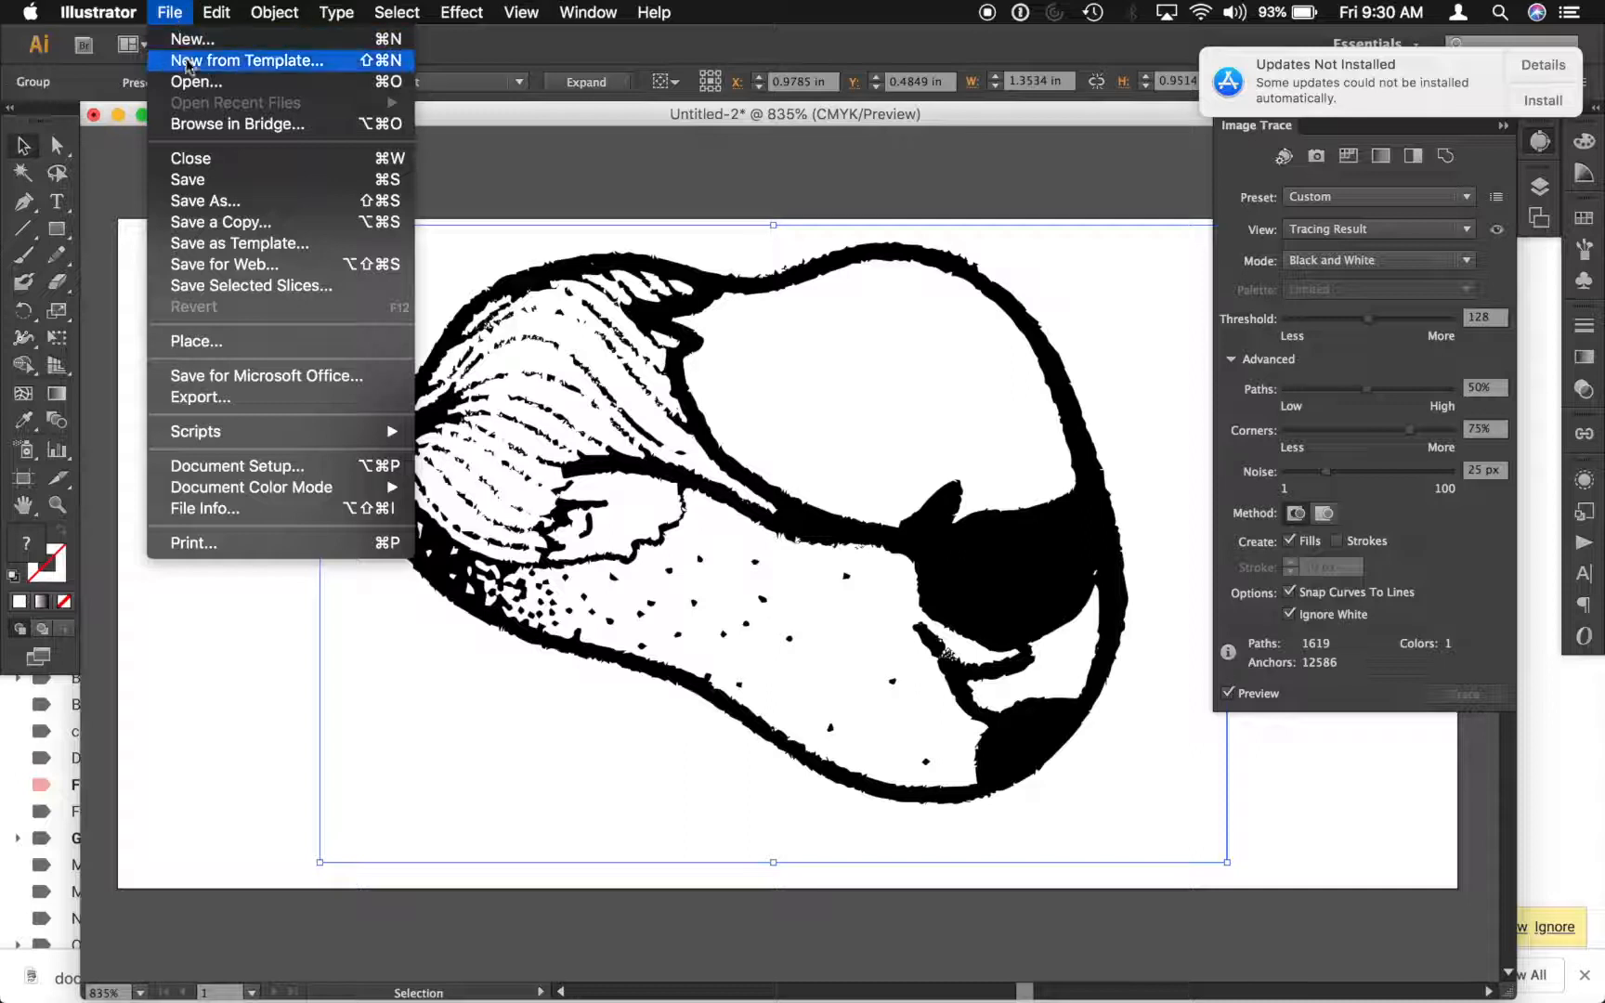
{"action": "left_click", "coordinate": [213, 202]}
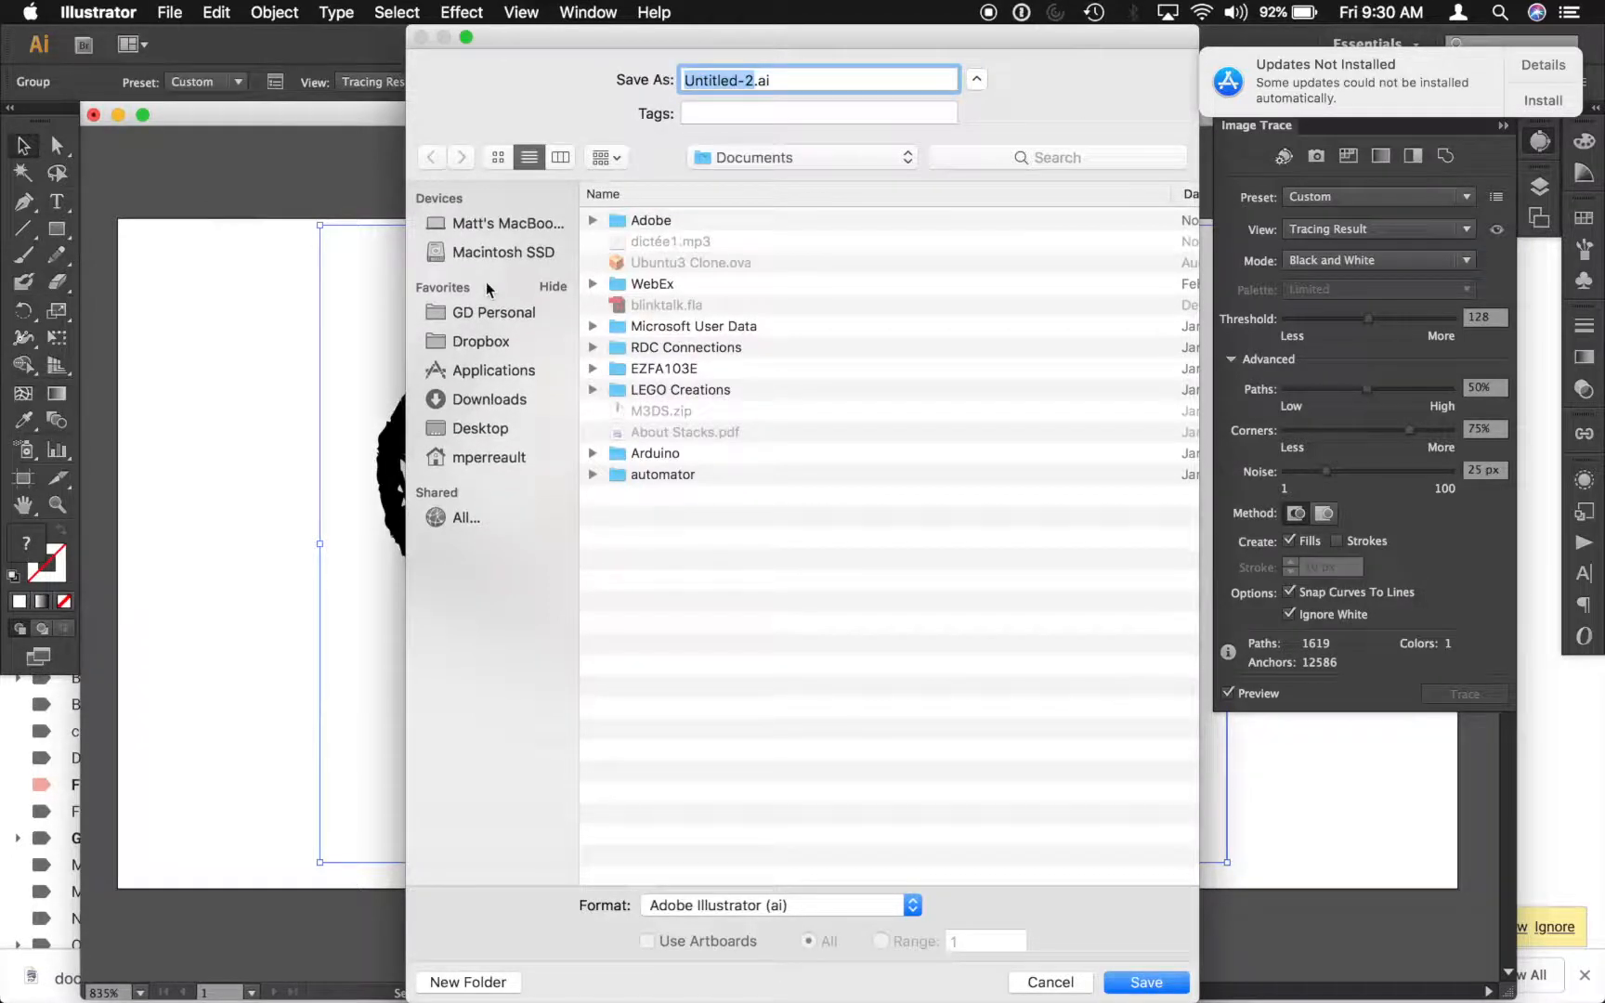
{"action": "key", "text": "F4"}
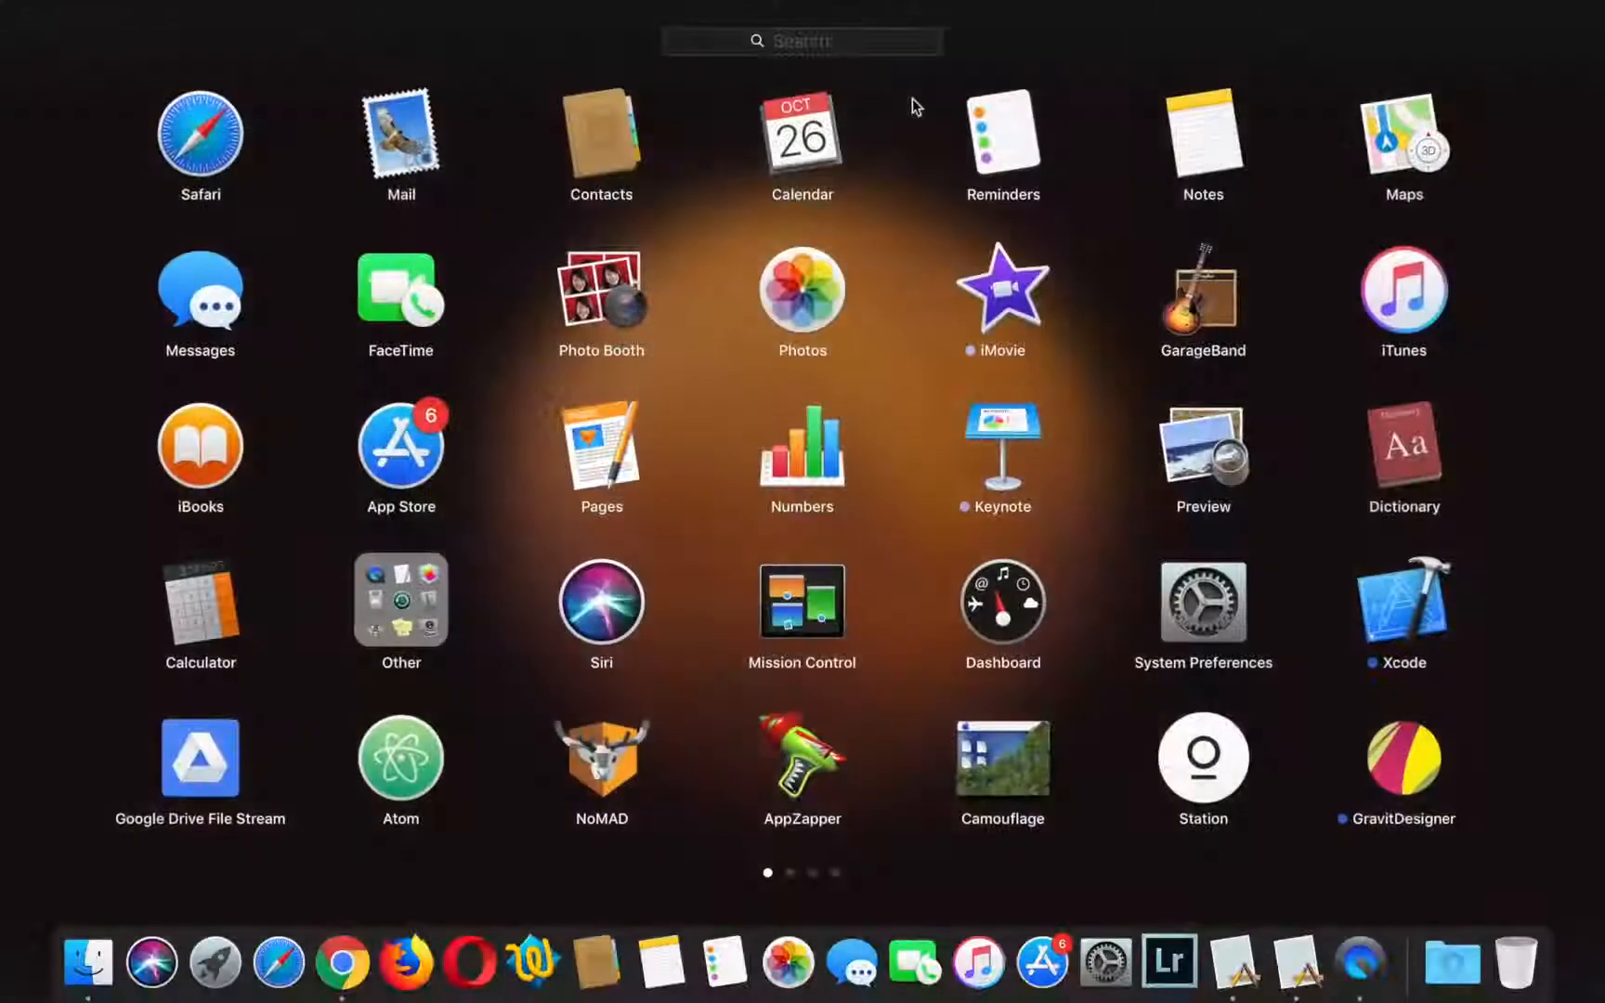
{"action": "type", "text": "goo"}
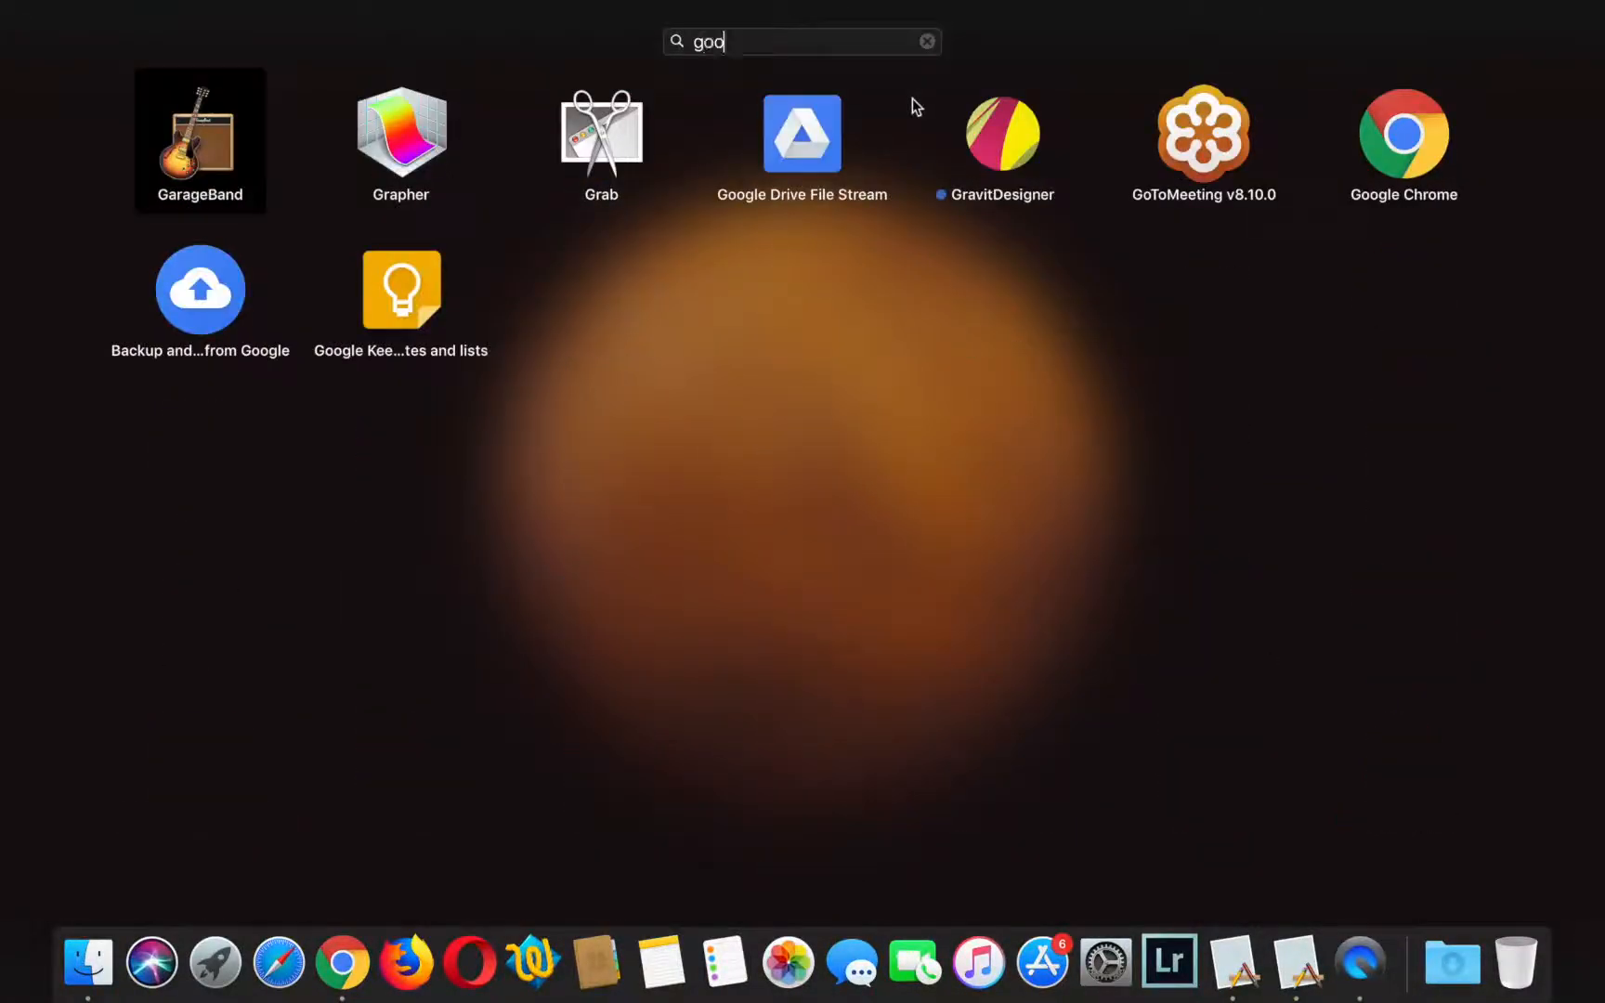
{"action": "left_click", "coordinate": [528, 156]}
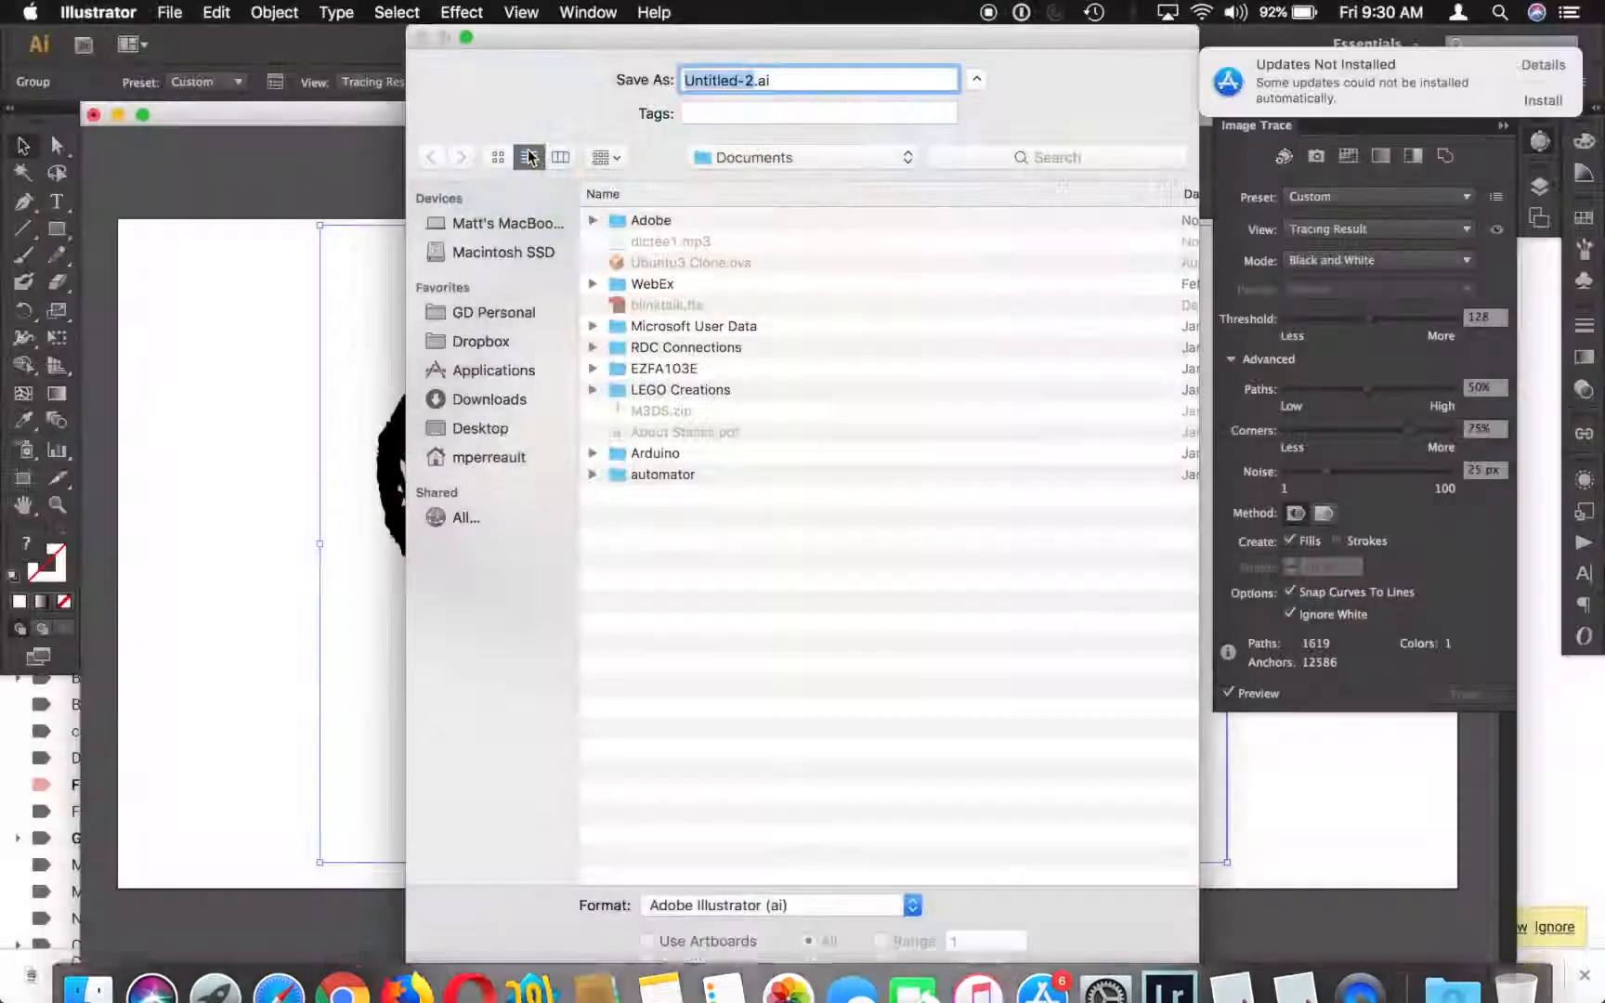
{"action": "left_click", "coordinate": [960, 11]}
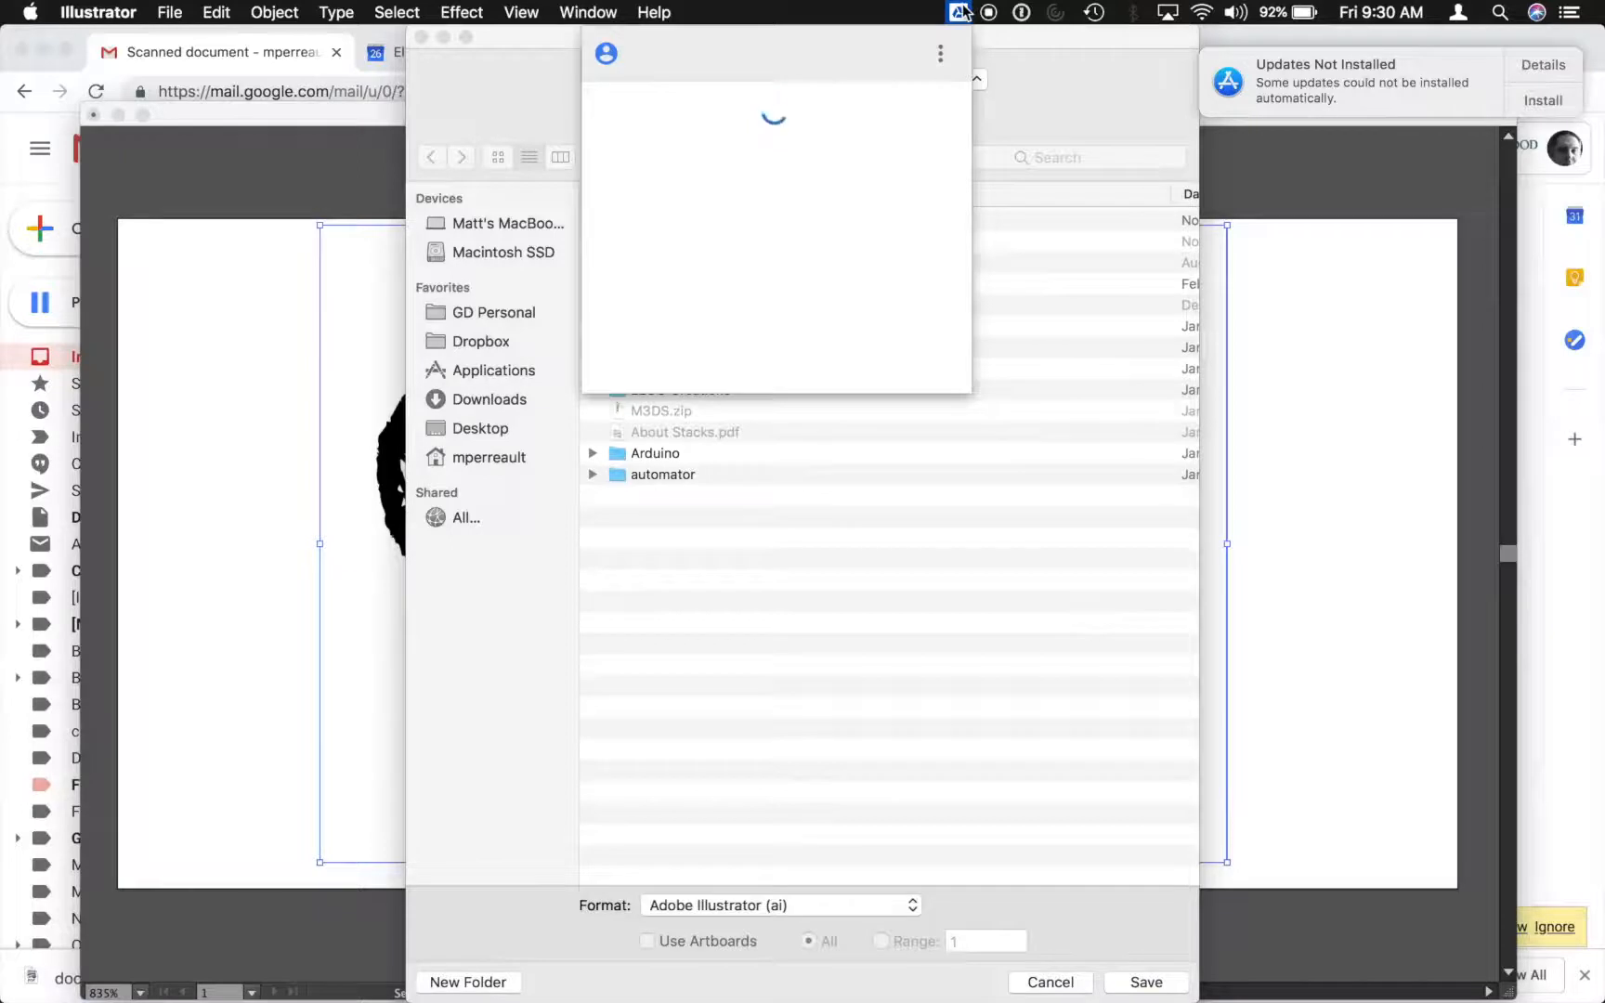
{"action": "left_click", "coordinate": [961, 11]}
{"action": "left_click", "coordinate": [961, 11]}
{"action": "left_click", "coordinate": [961, 12]}
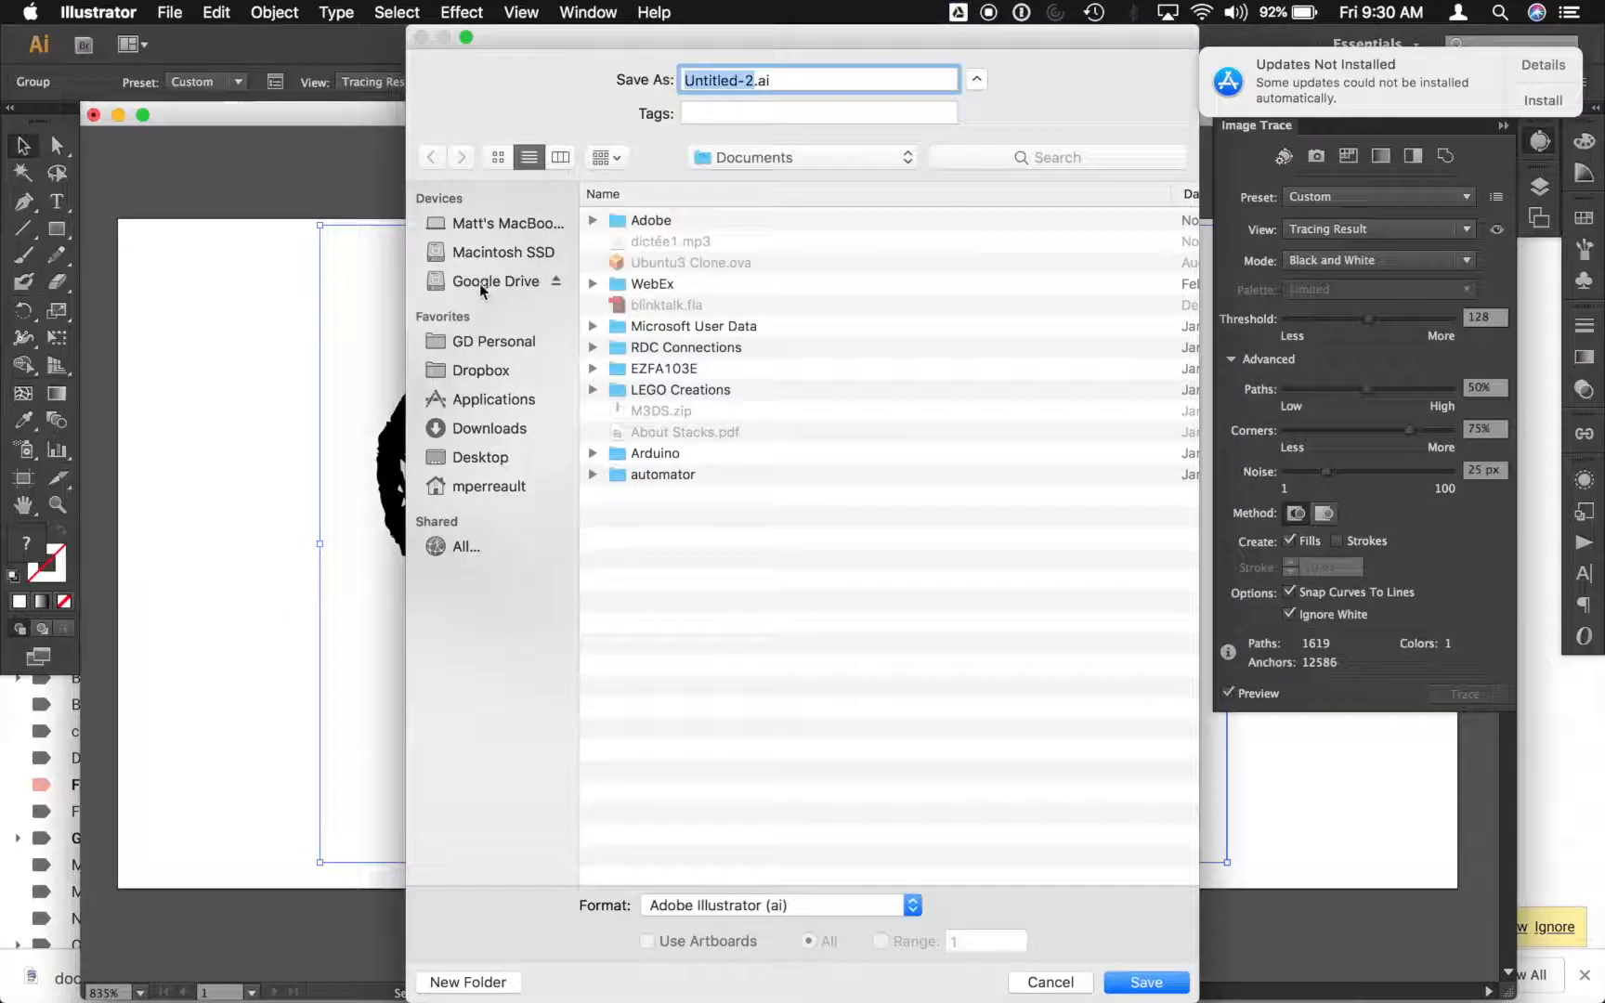
Set the save location to the Laser Folder 2018-2019 inside the 2018-2019 folder of My Drive on Google Drive.
{"action": "left_click", "coordinate": [480, 284]}
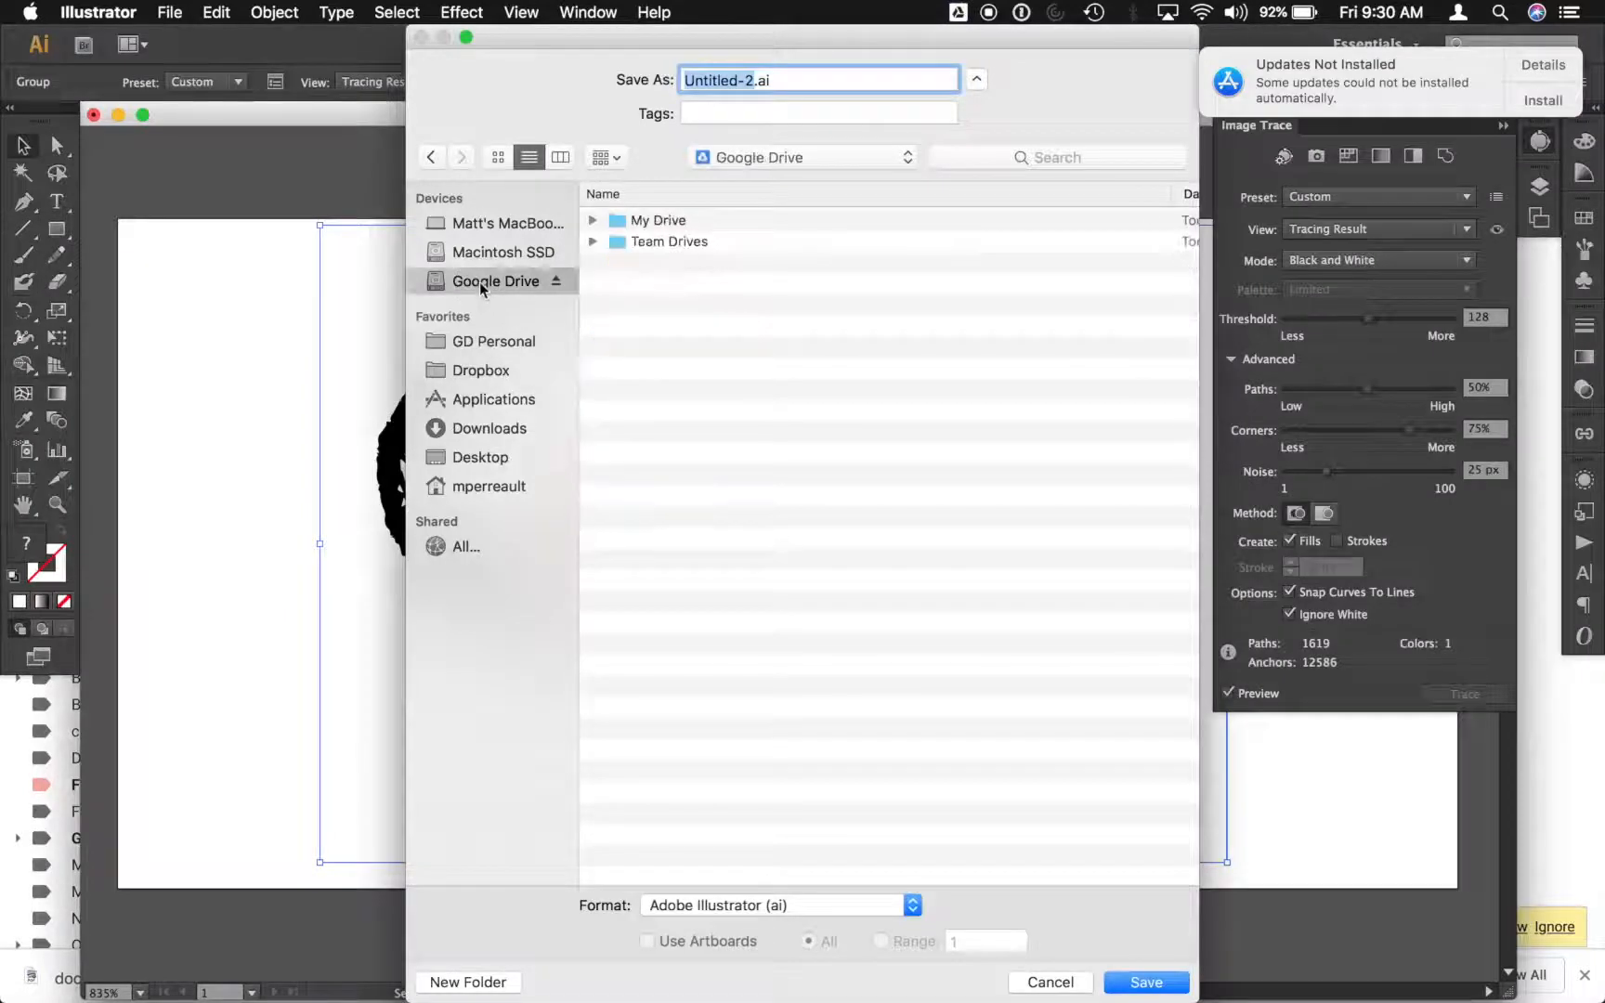
{"action": "double_click", "coordinate": [654, 221]}
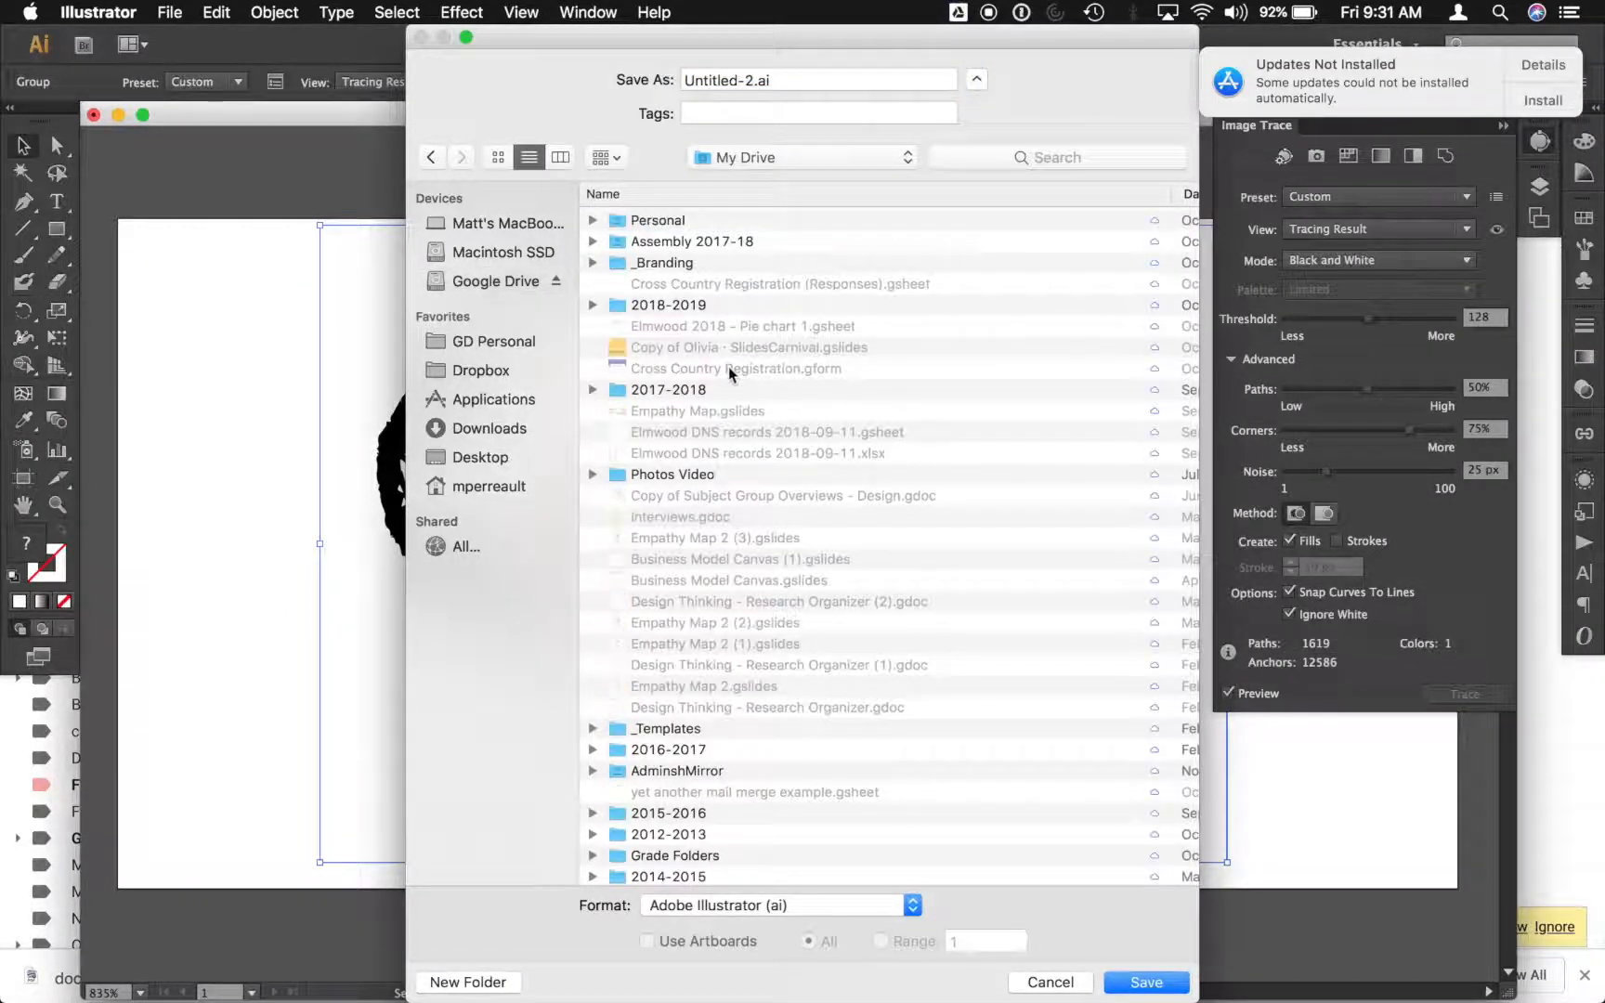
{"action": "scroll", "coordinate": [730, 374], "scroll_direction": "down", "scroll_amount": 2}
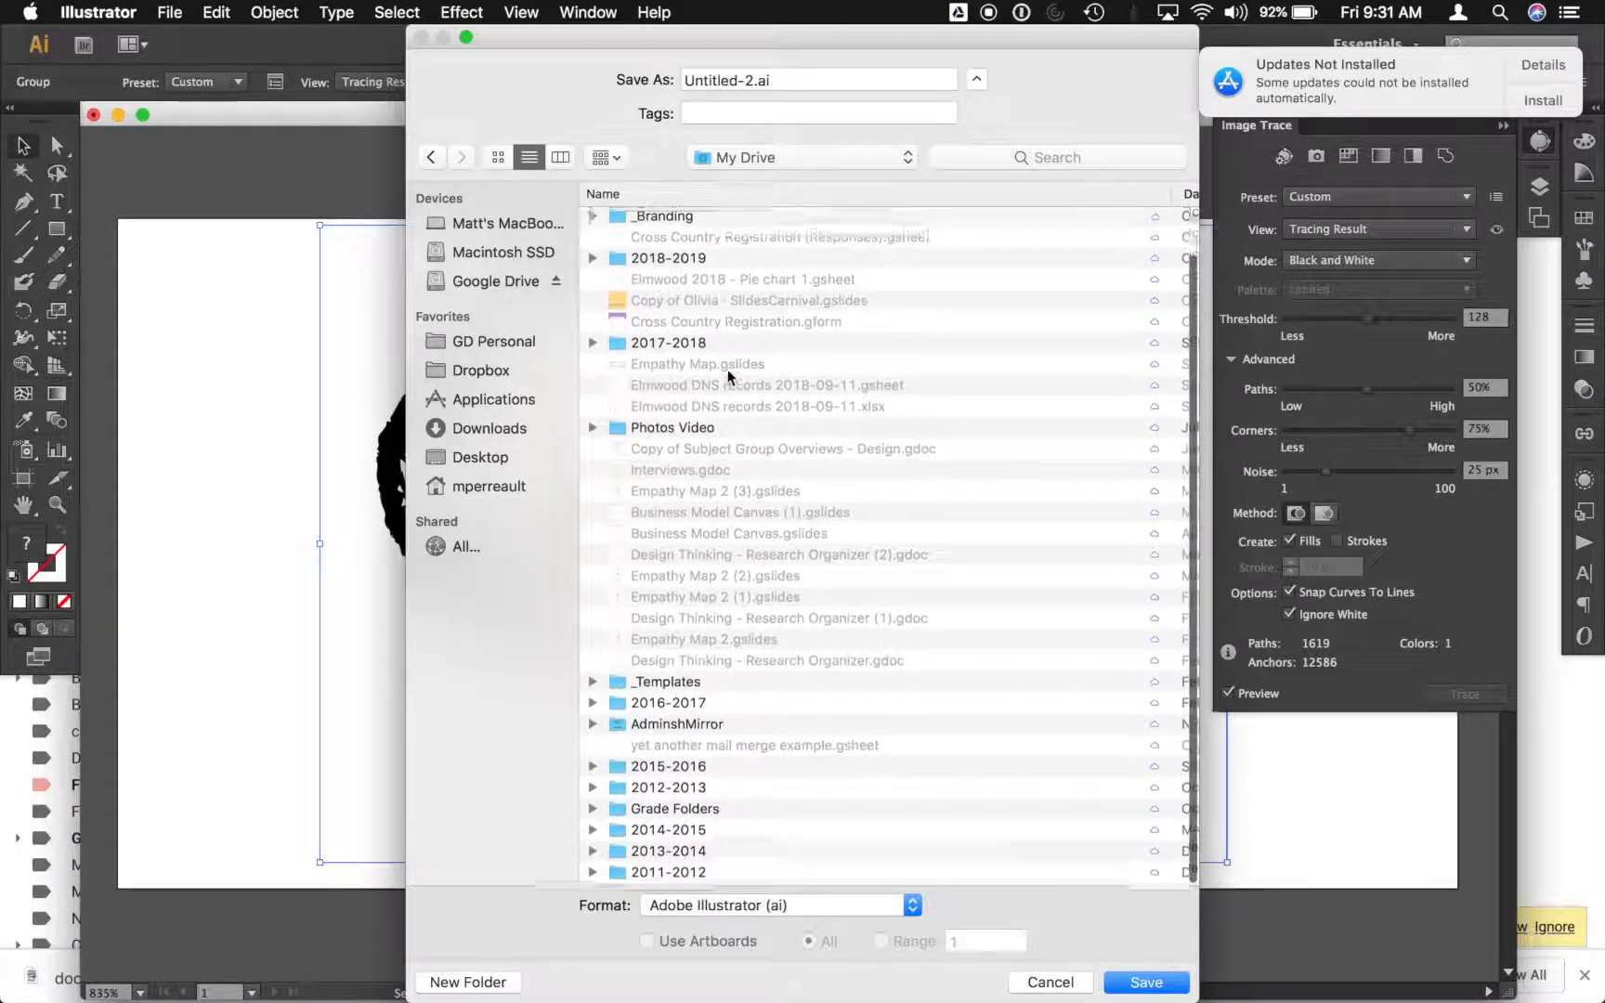
{"action": "scroll", "coordinate": [730, 374], "scroll_direction": "up", "scroll_amount": 2}
{"action": "scroll", "coordinate": [730, 374], "scroll_direction": "down", "scroll_amount": 2}
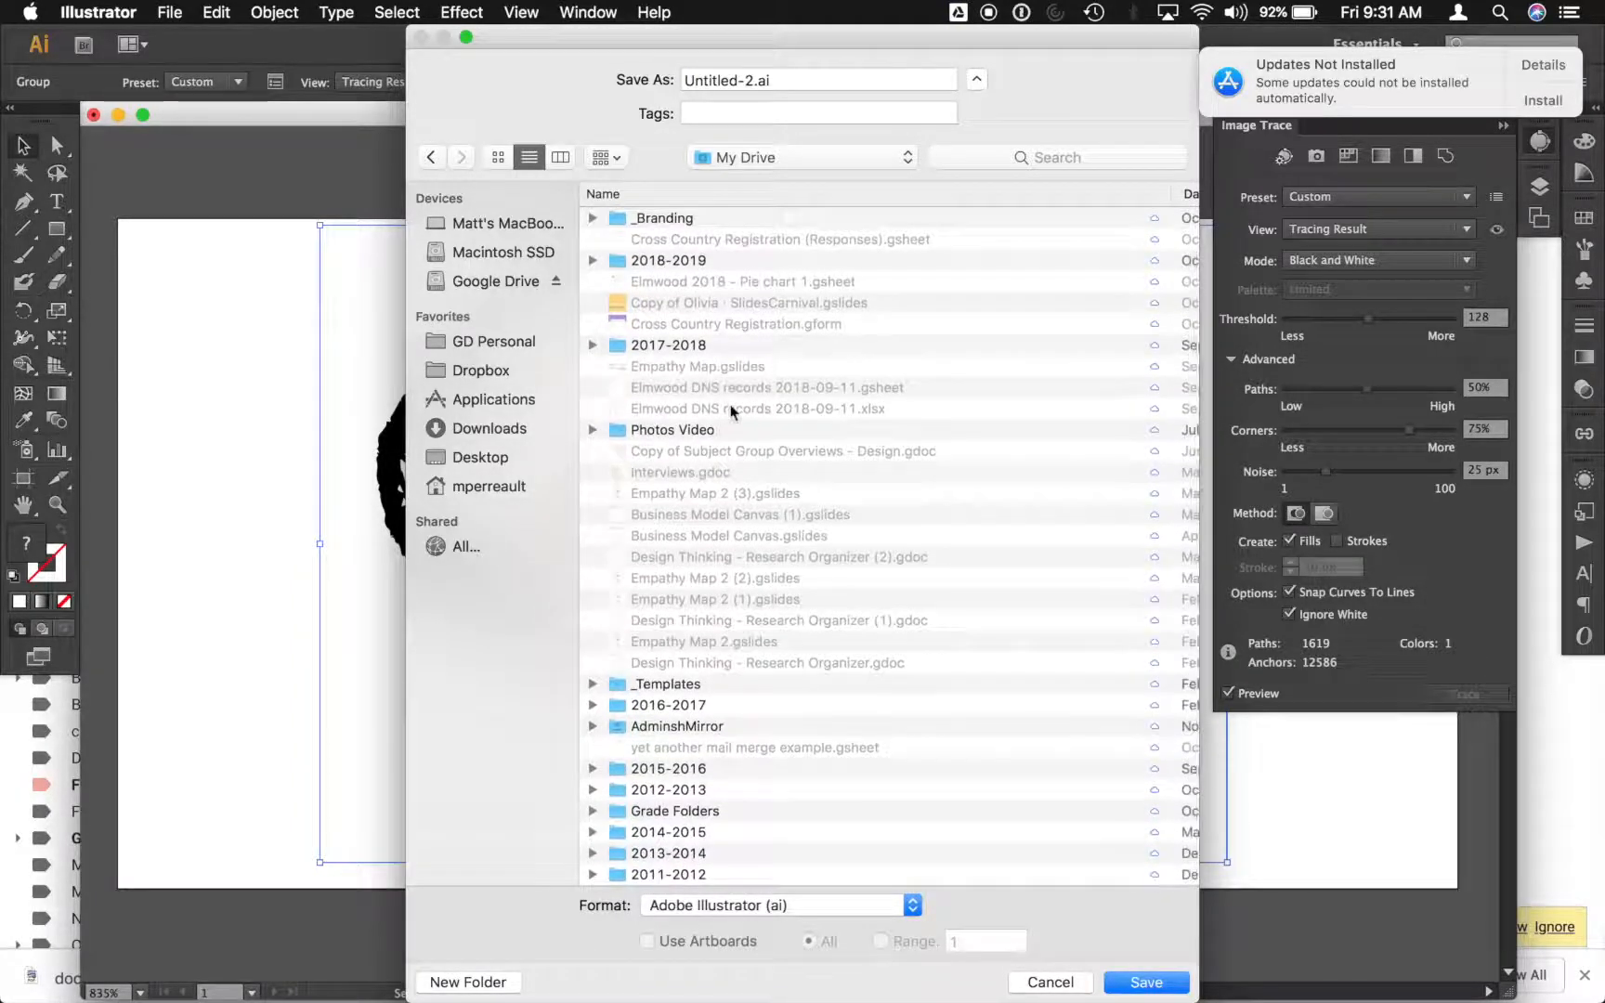
{"action": "double_click", "coordinate": [681, 264]}
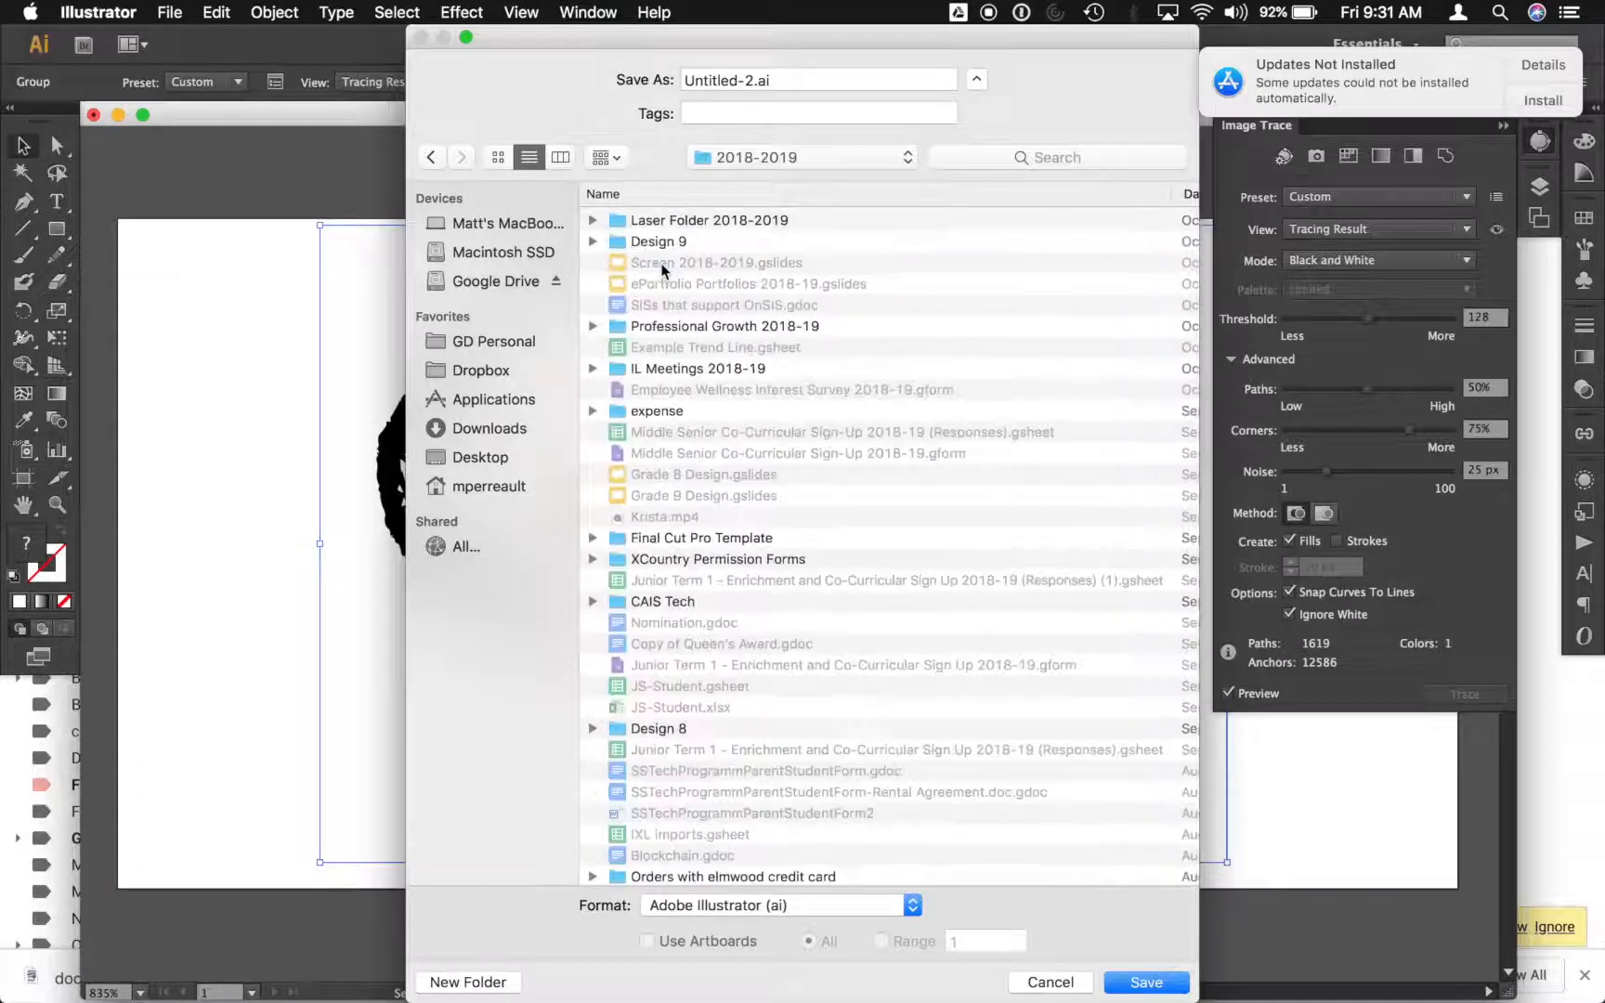
{"action": "double_click", "coordinate": [681, 221]}
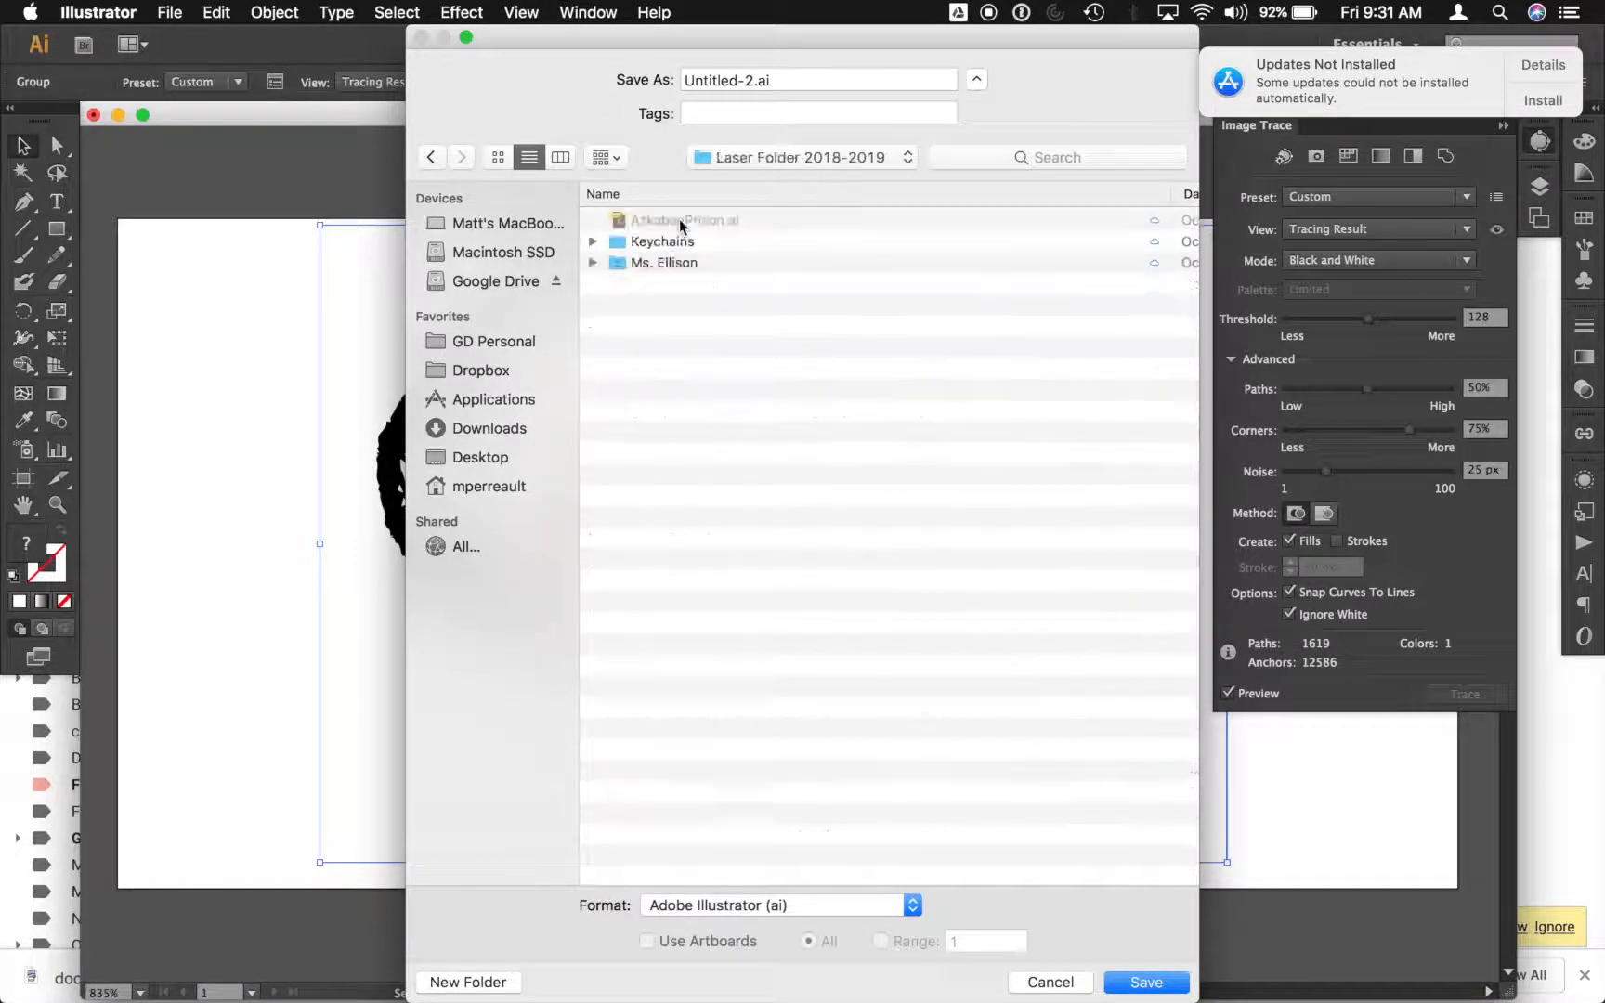
Create a folder named Grade 6 in the Laser Folder 2018-2019.
{"action": "left_click", "coordinate": [464, 983]}
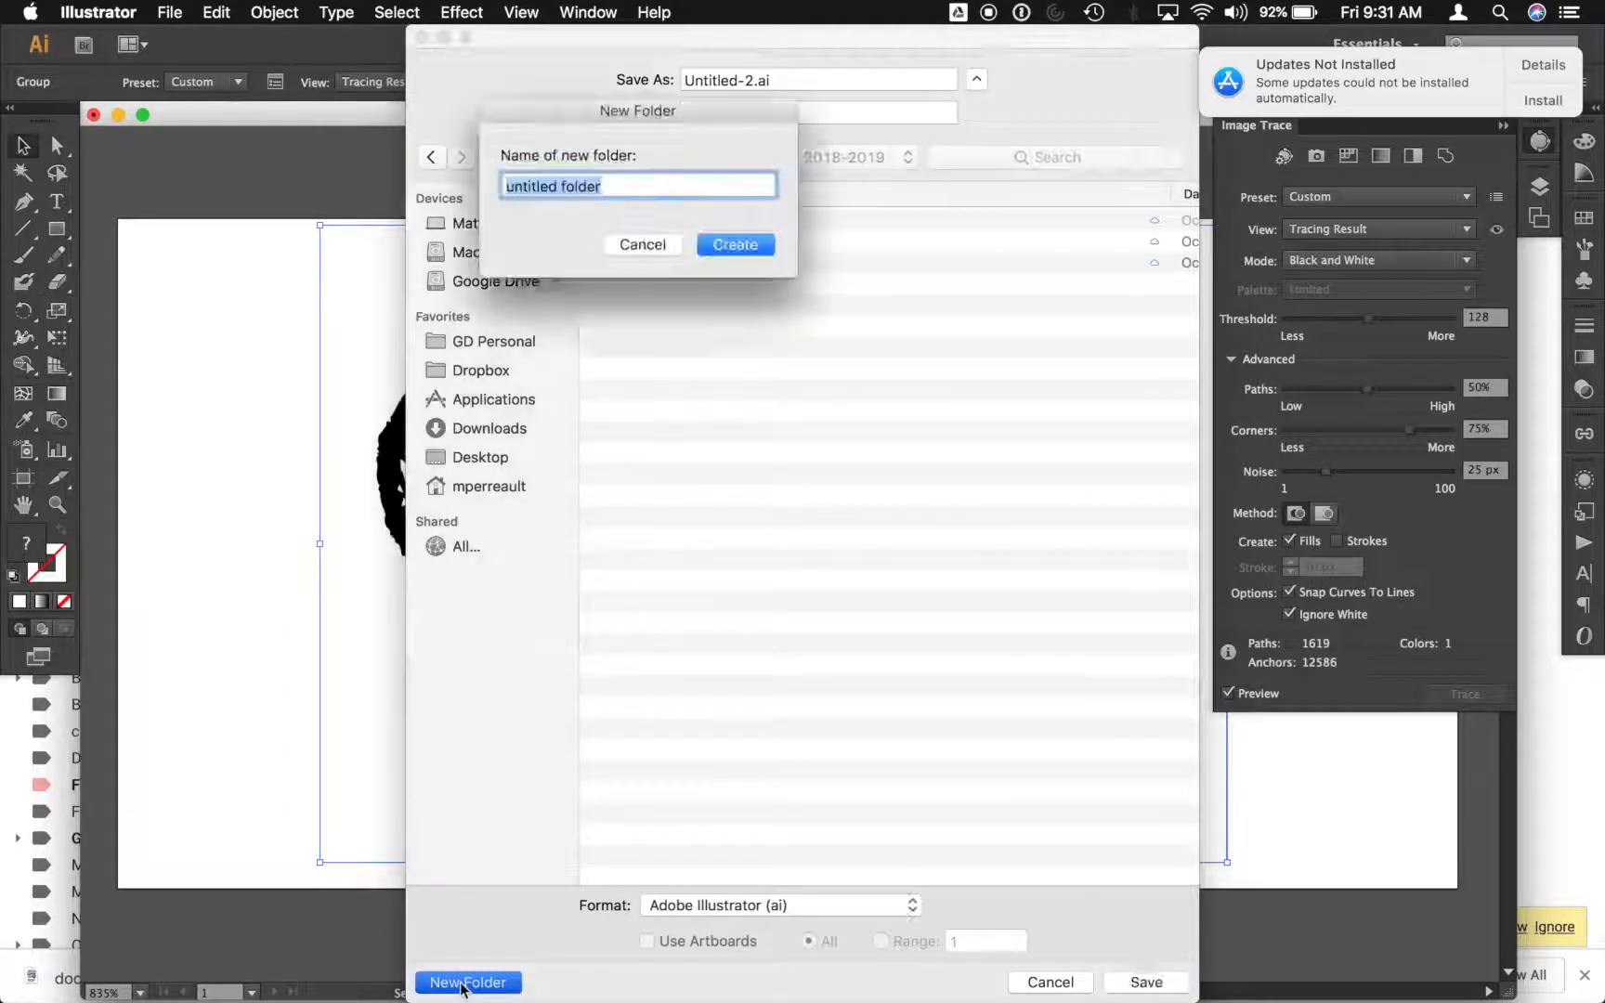
{"action": "type", "text": "Grade 6"}
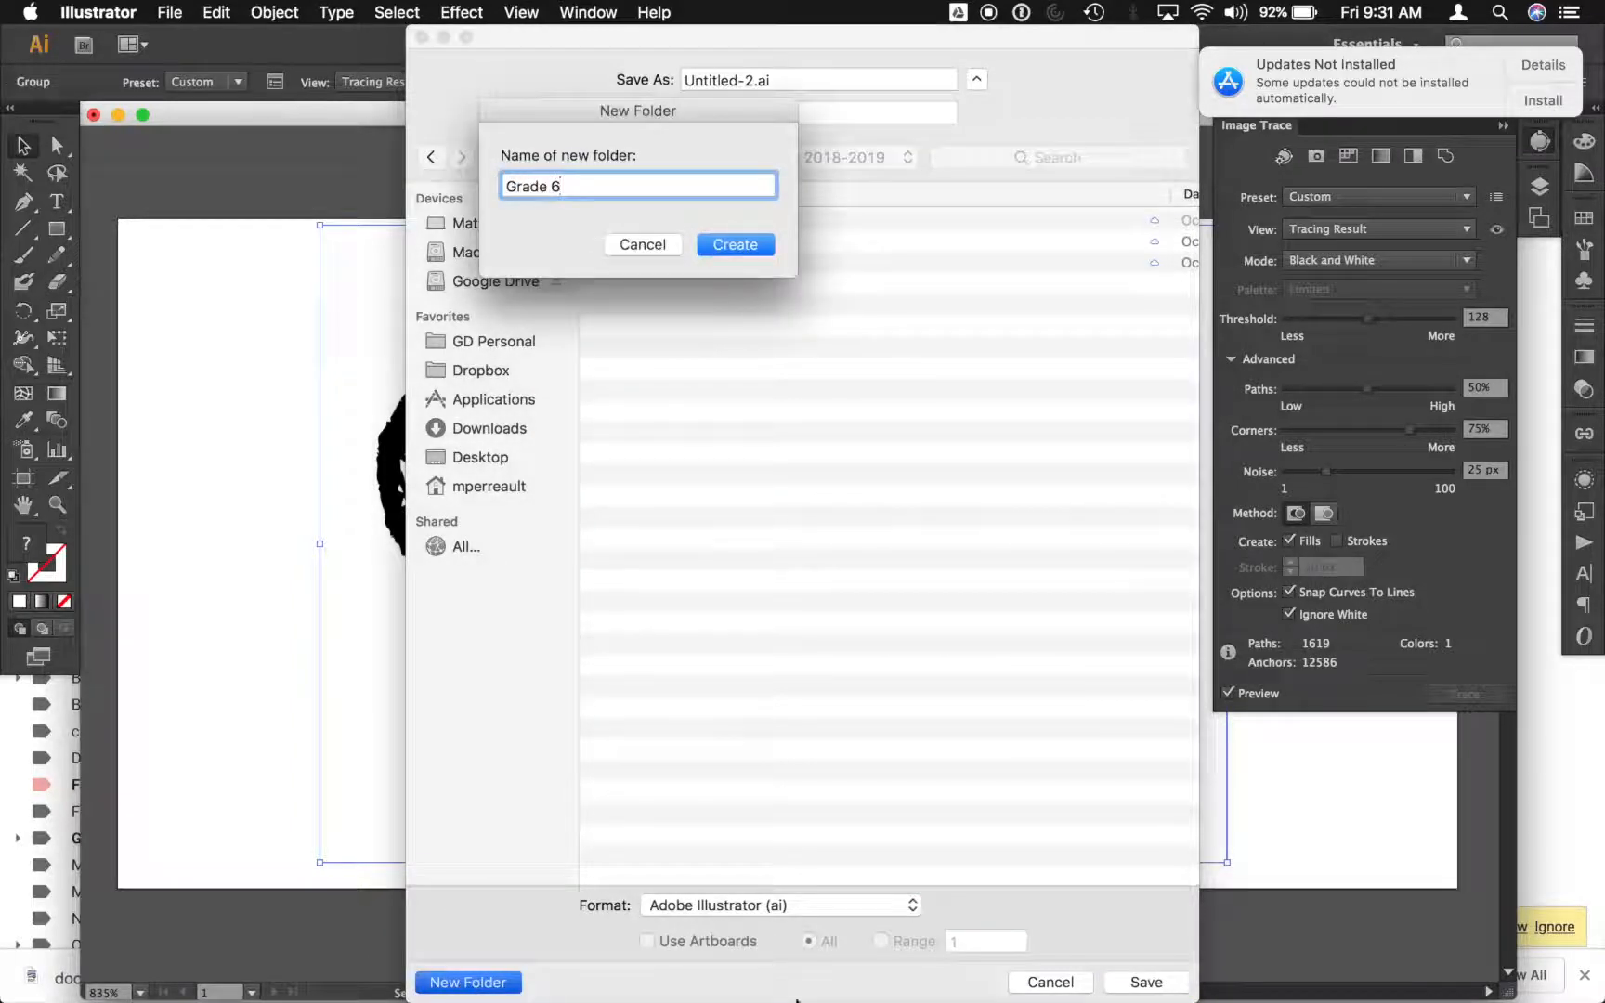
{"action": "left_click", "coordinate": [754, 247]}
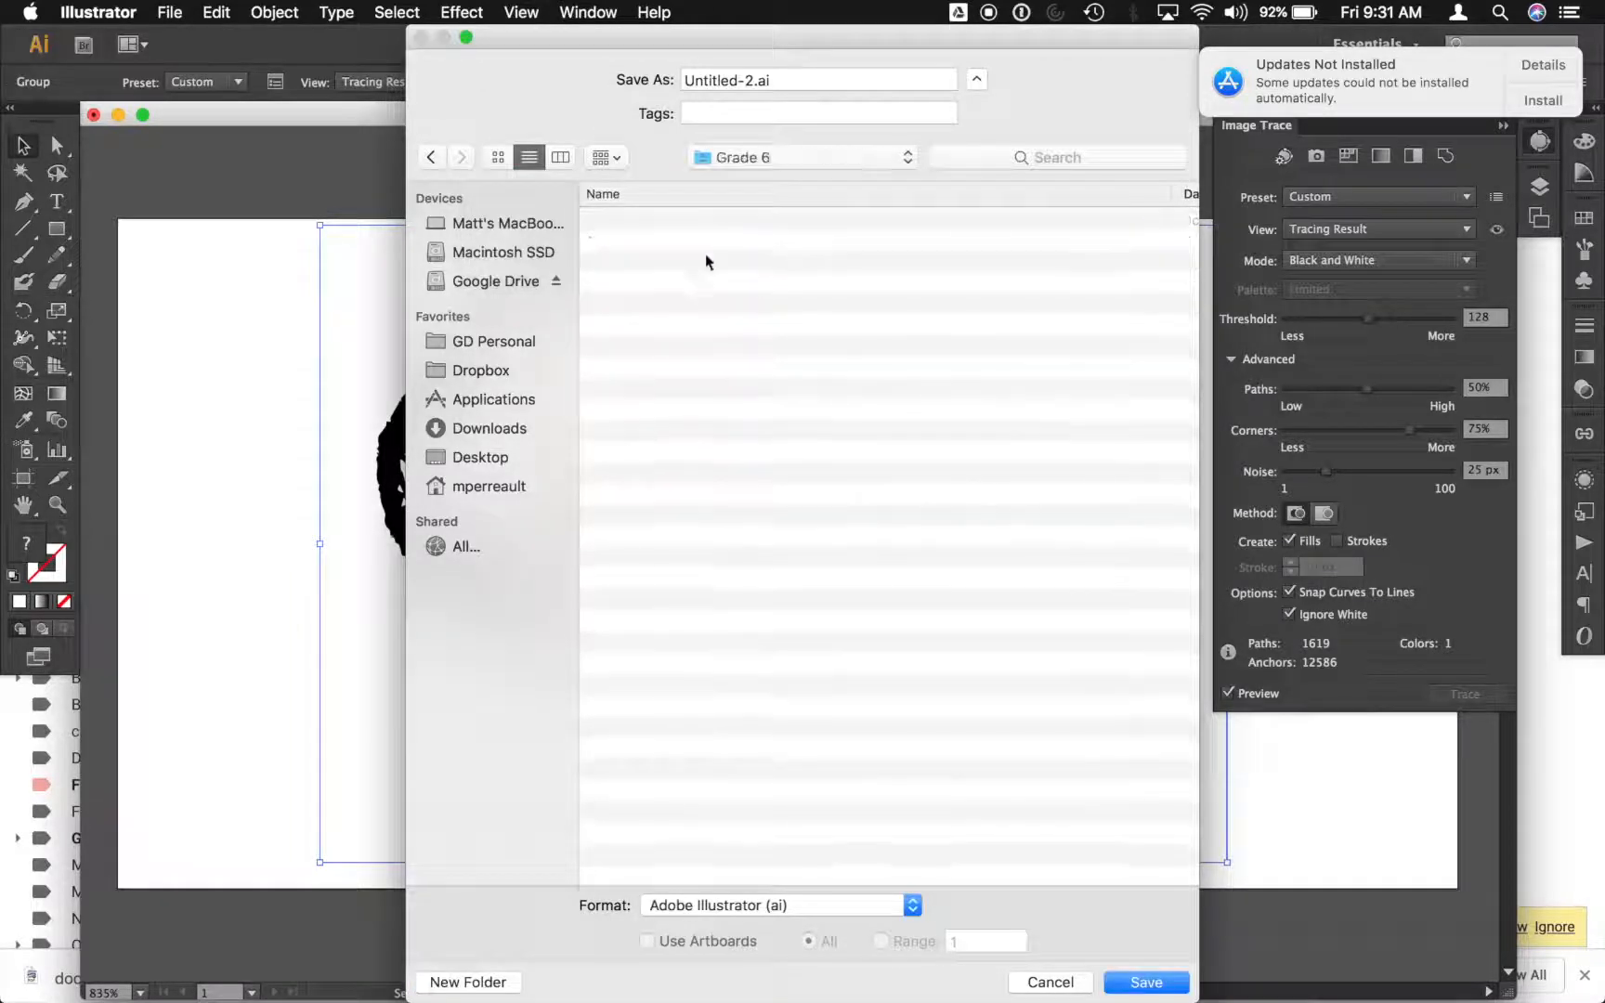
Name the file with the teacher's title and surname and save it as an Illustrator CS6 file with the default options.
{"action": "left_click_drag", "start_coordinate": [753, 83], "coordinate": [563, 84]}
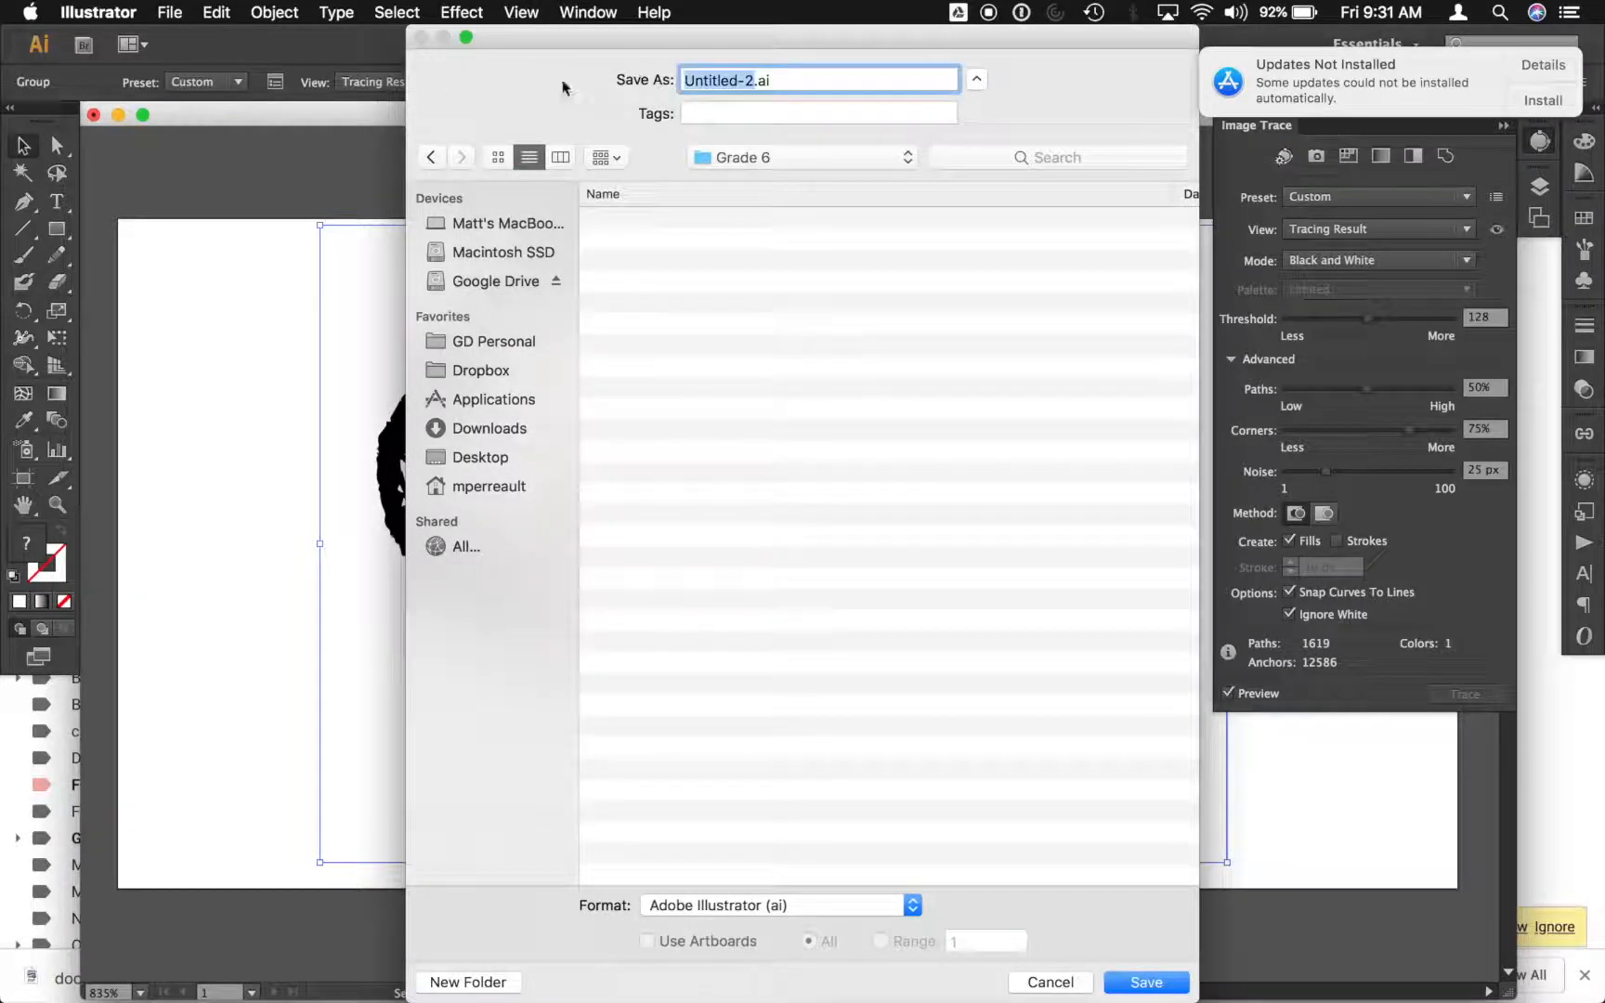
{"action": "type", "text": "Matt"}
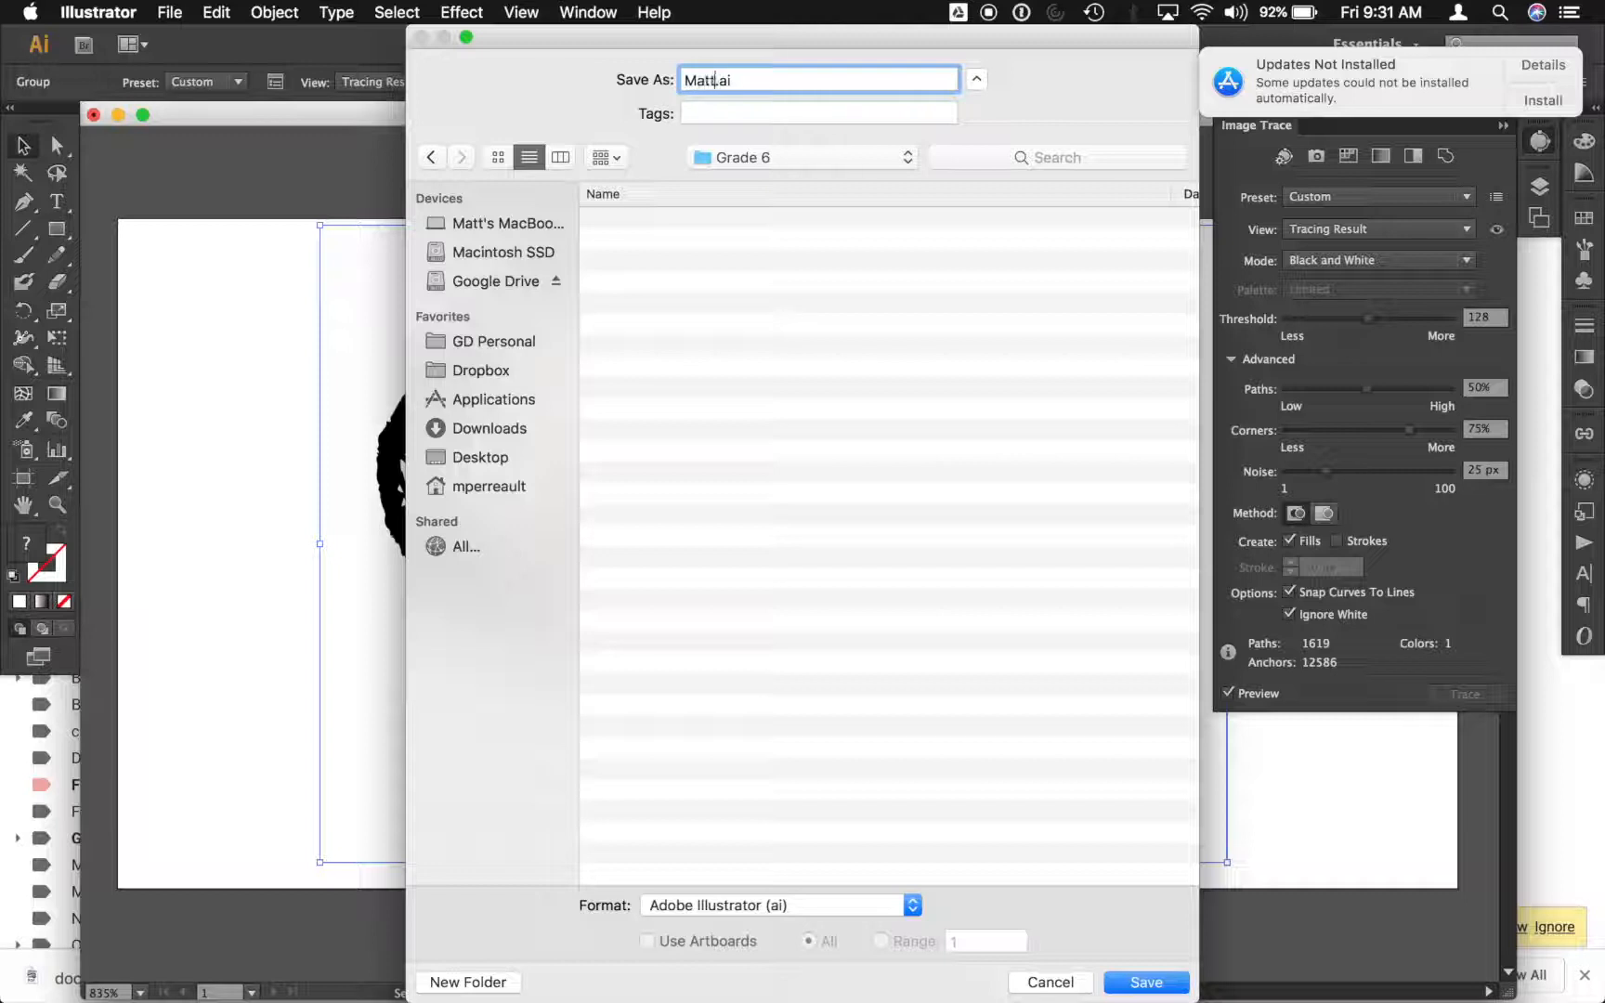
{"action": "key", "text": "BackSpace"}
{"action": "key", "text": "BackSpace"}
{"action": "key", "text": "BackSpace"}
{"action": "key", "text": "BackSpace"}
{"action": "type", "text": "MrPerreault"}
{"action": "left_click", "coordinate": [1144, 982]}
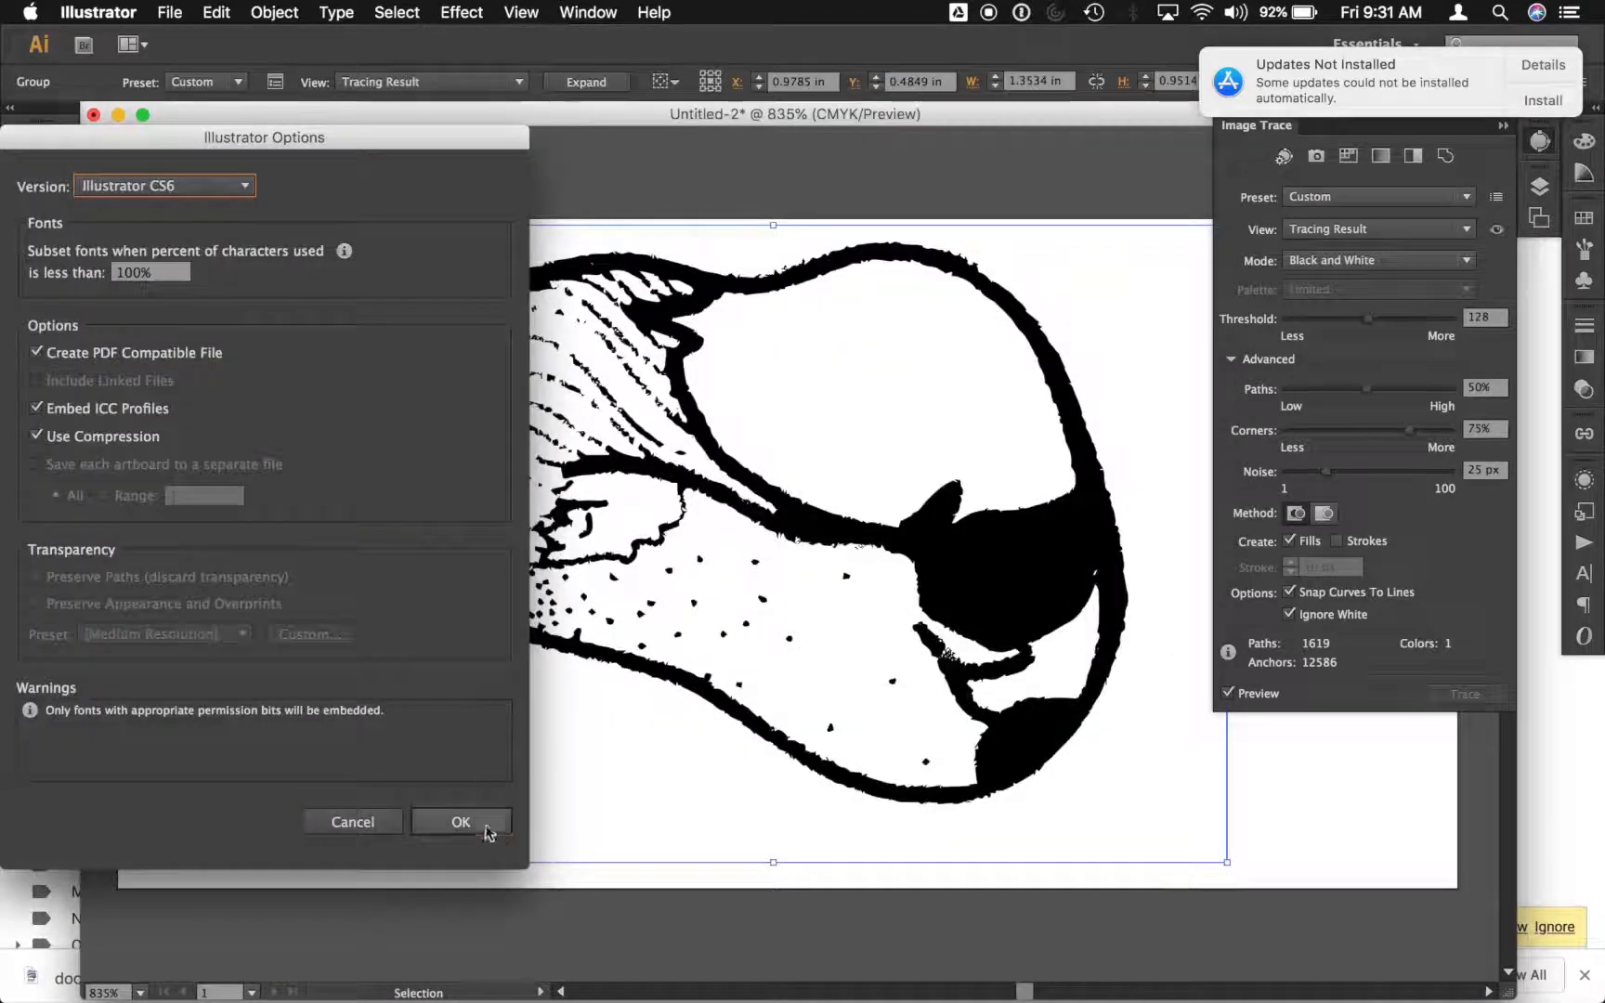
{"action": "left_click", "coordinate": [485, 824]}
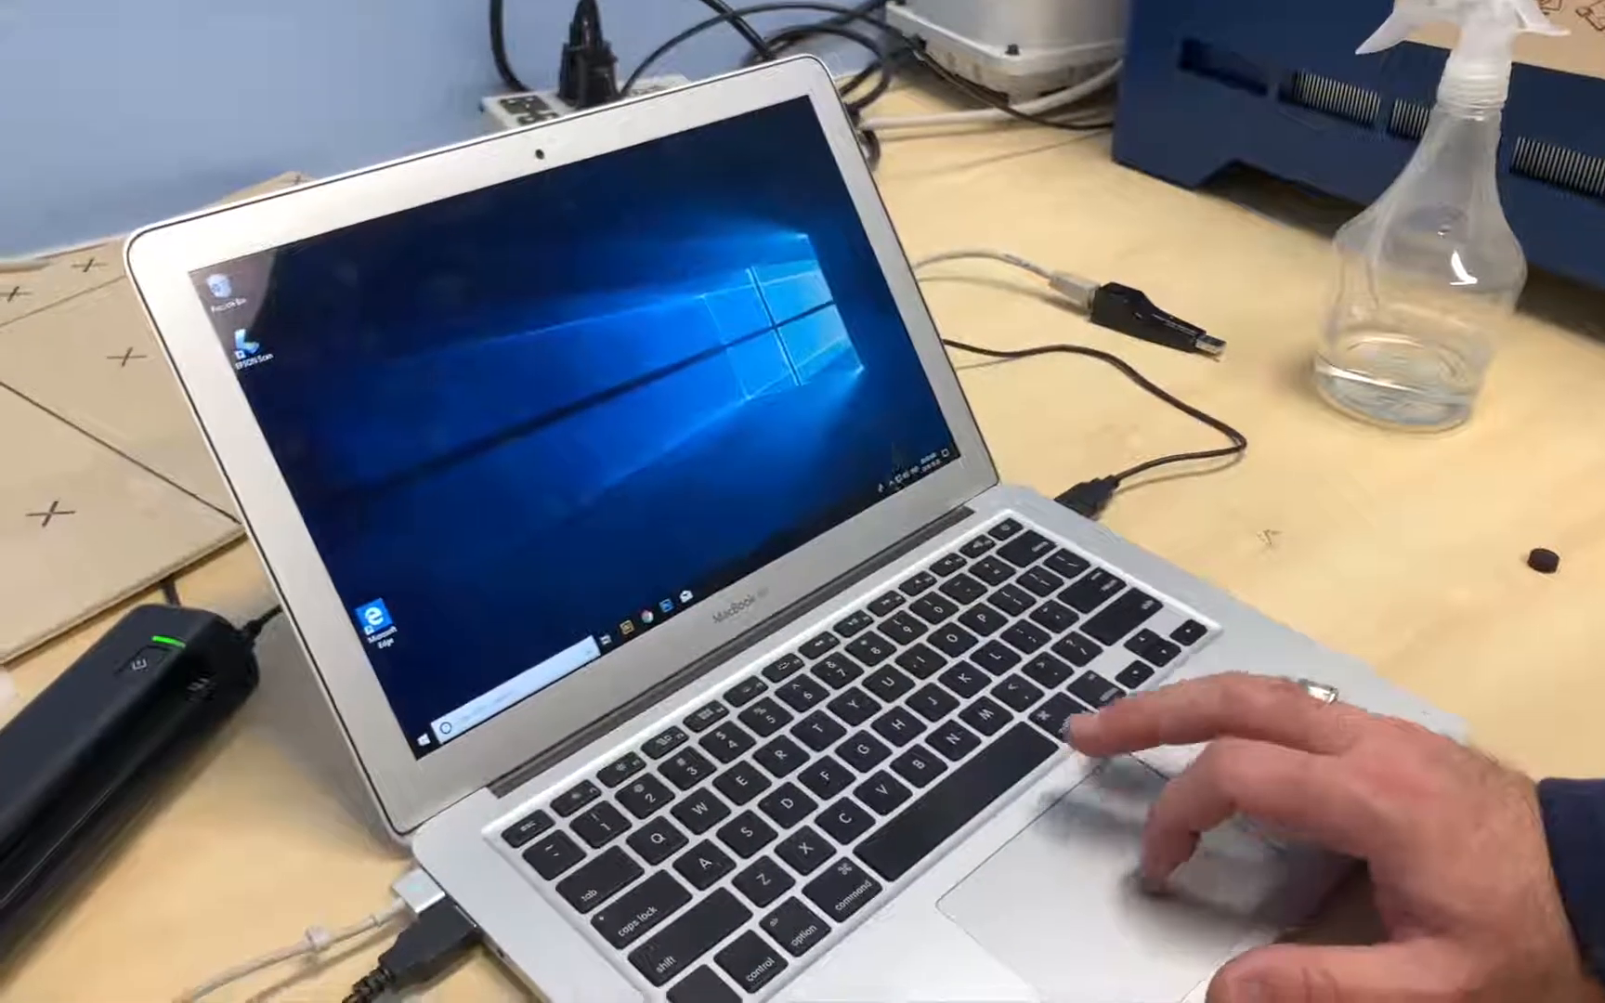
{"action": "left_click", "coordinate": [883, 483]}
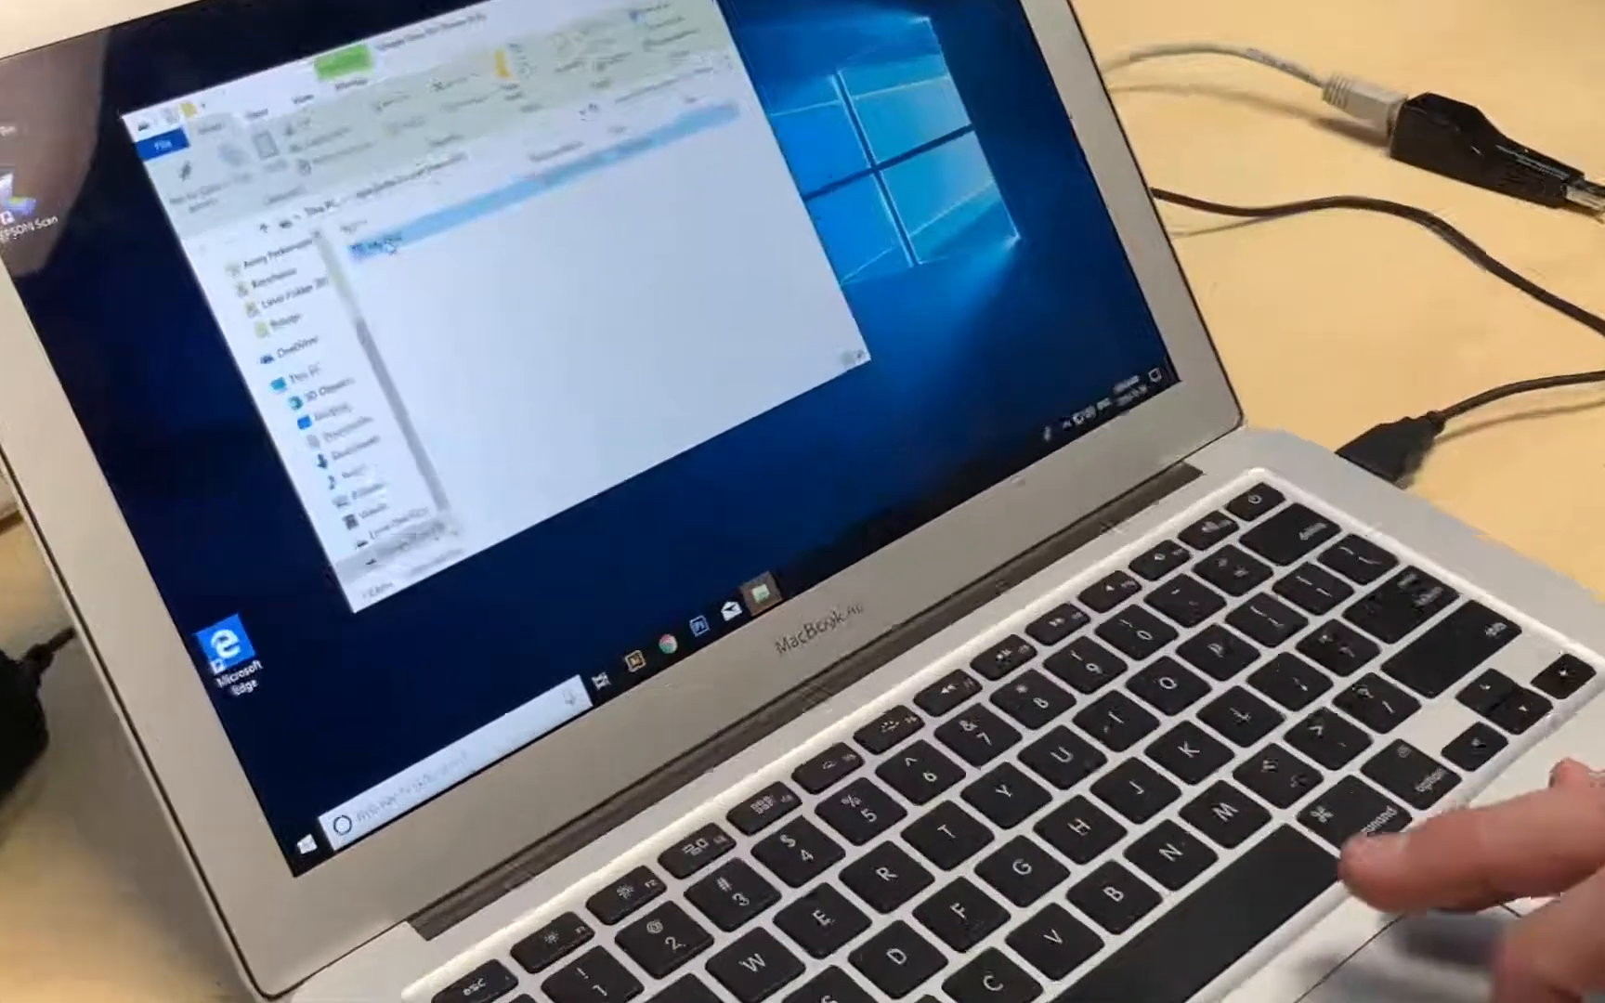
{"action": "double_click", "coordinate": [388, 245]}
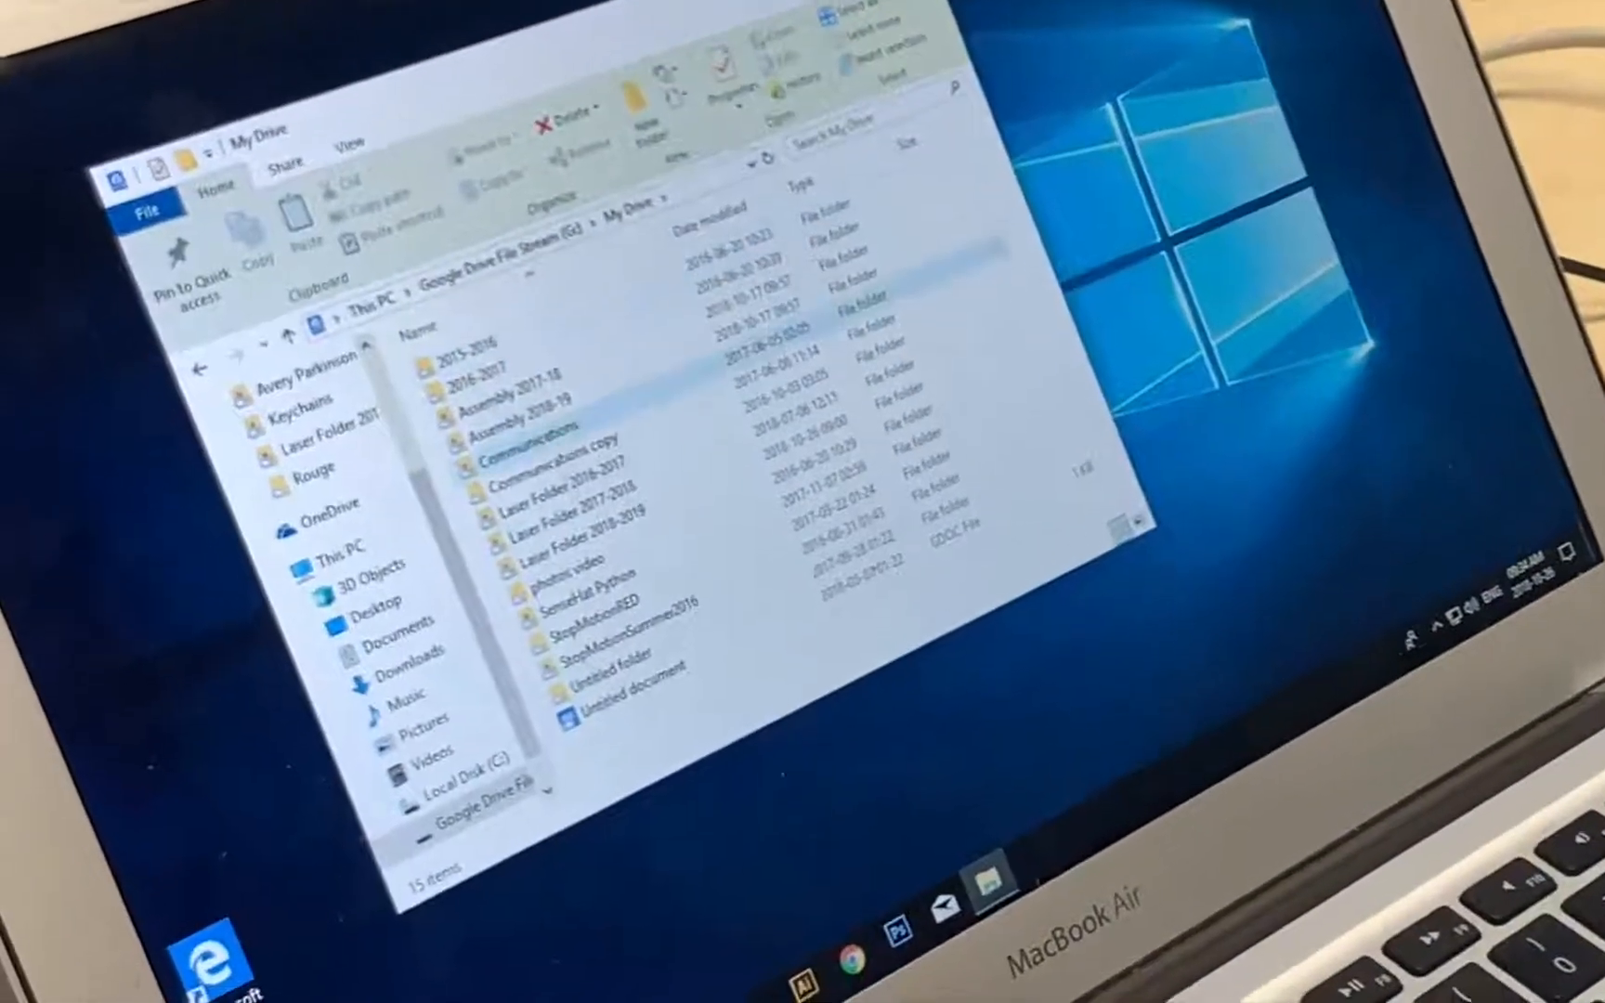
{"action": "double_click", "coordinate": [569, 531]}
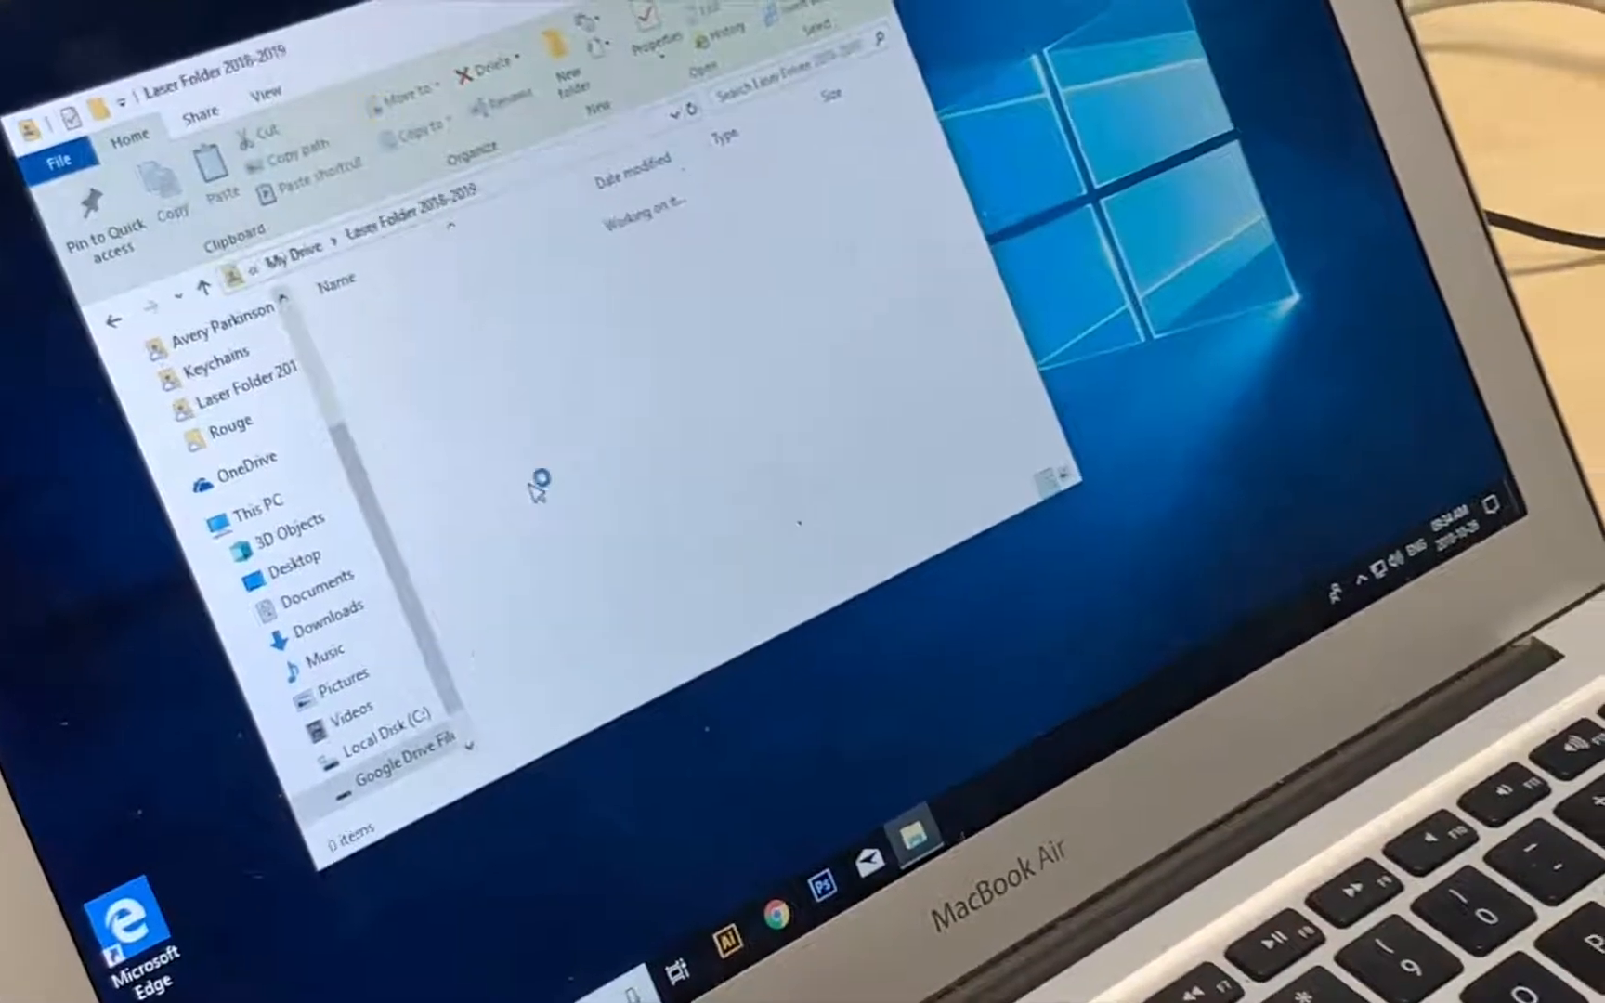